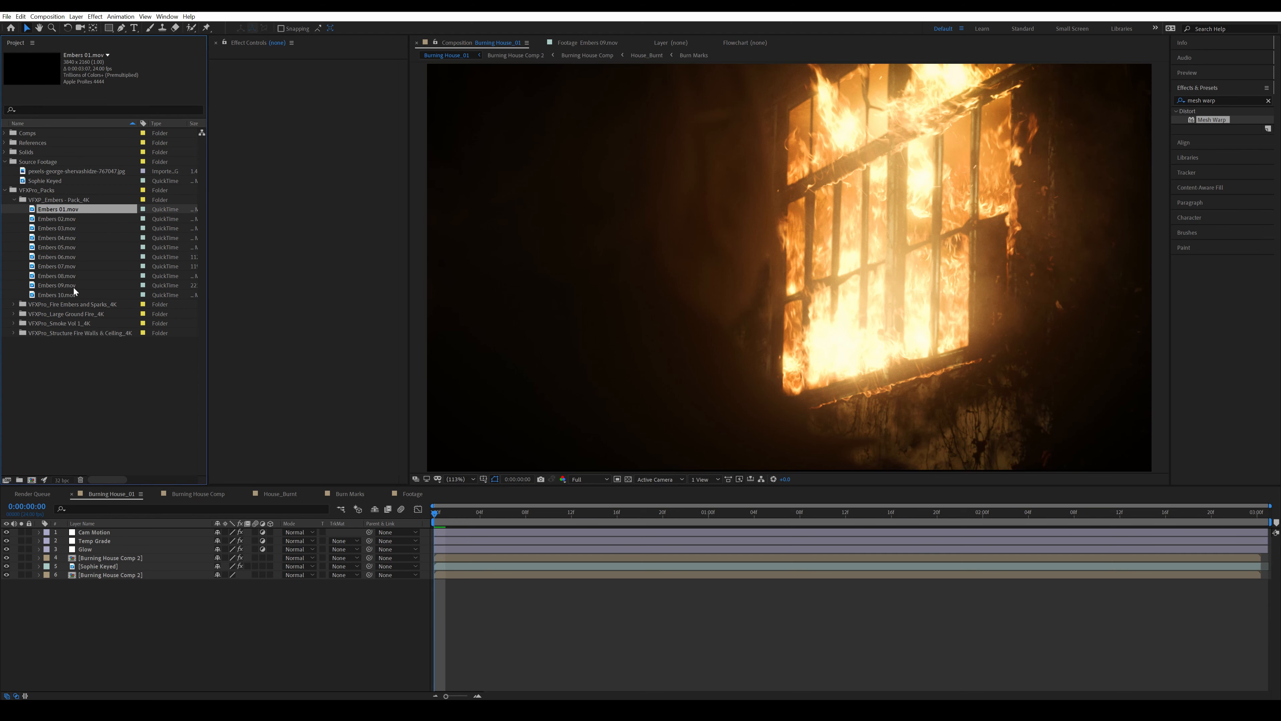
Step: Preview the Embers 02 and Embers 03 clips from the VFXP_Embers - Pack_4K folder and return to the Burning House_01 composition
left_click(69, 295)
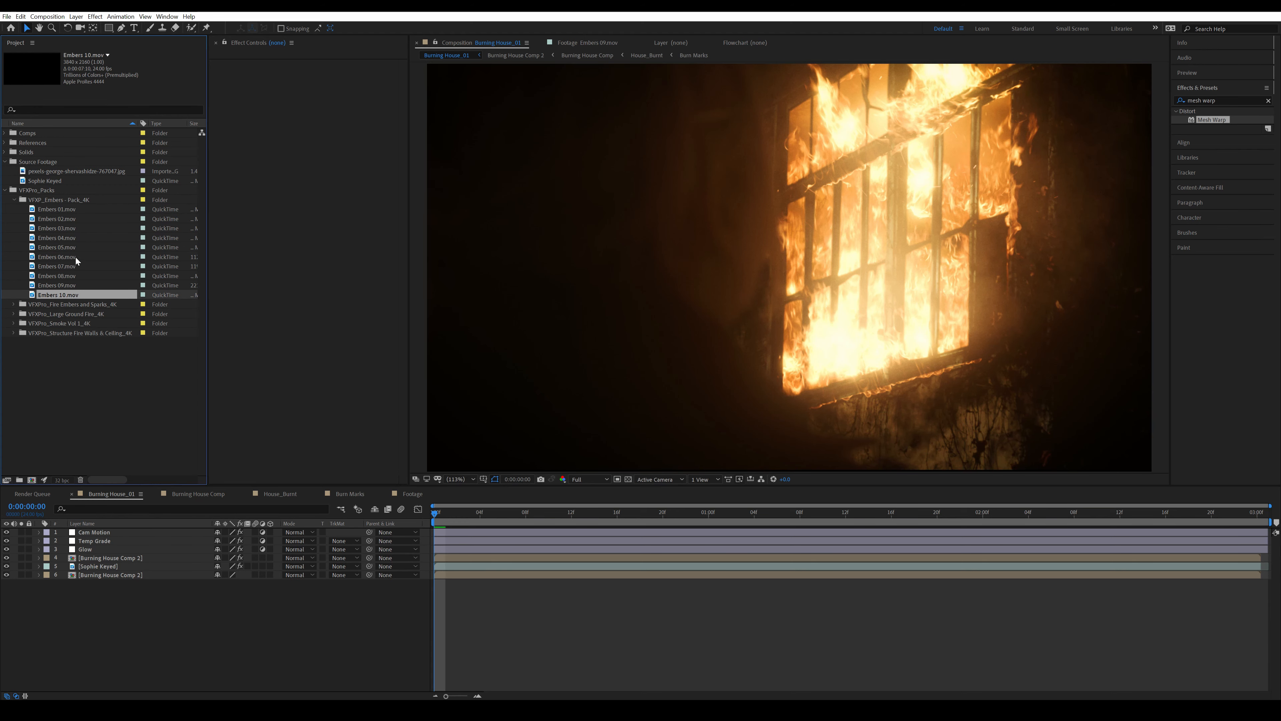
double_click(73, 285)
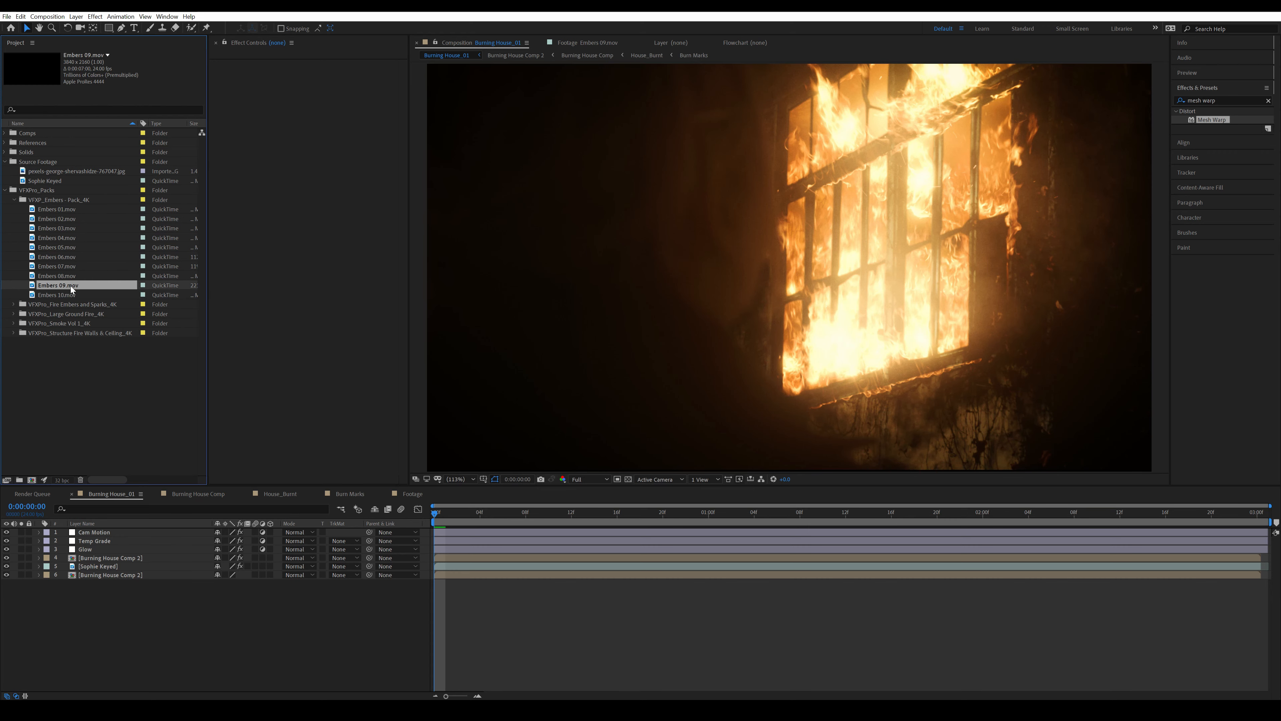
double_click(79, 220)
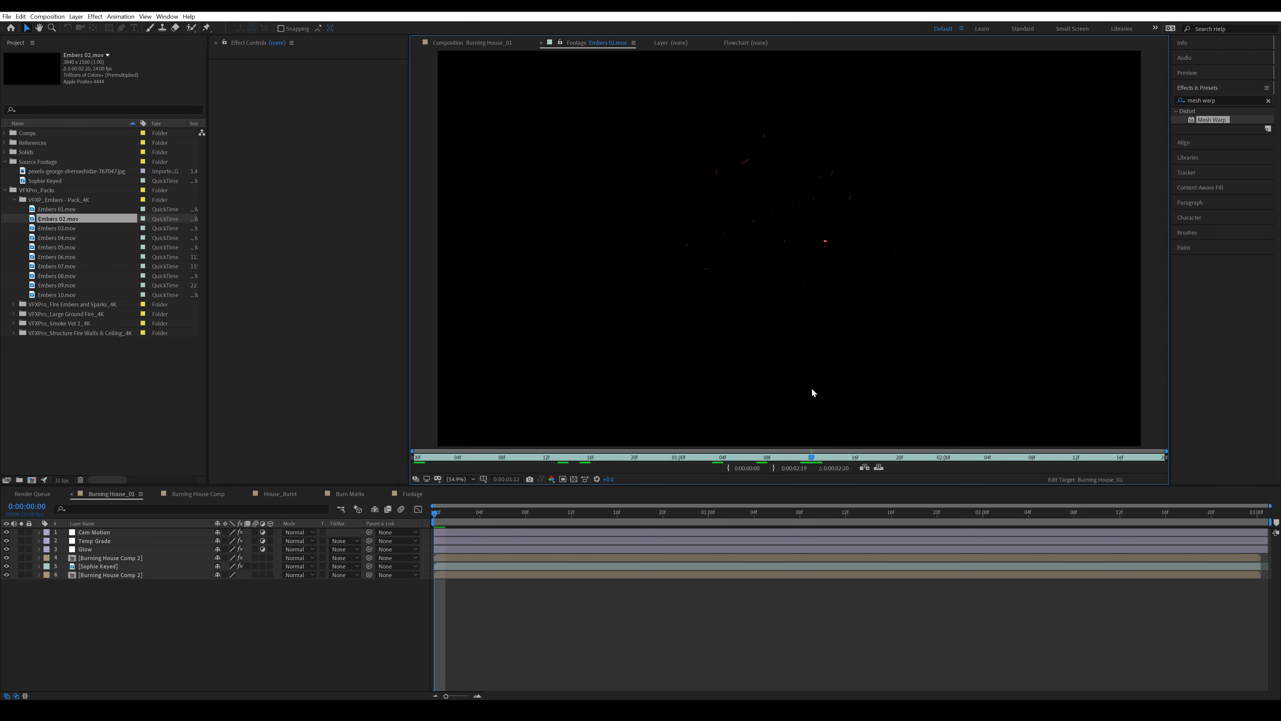
key("Down")
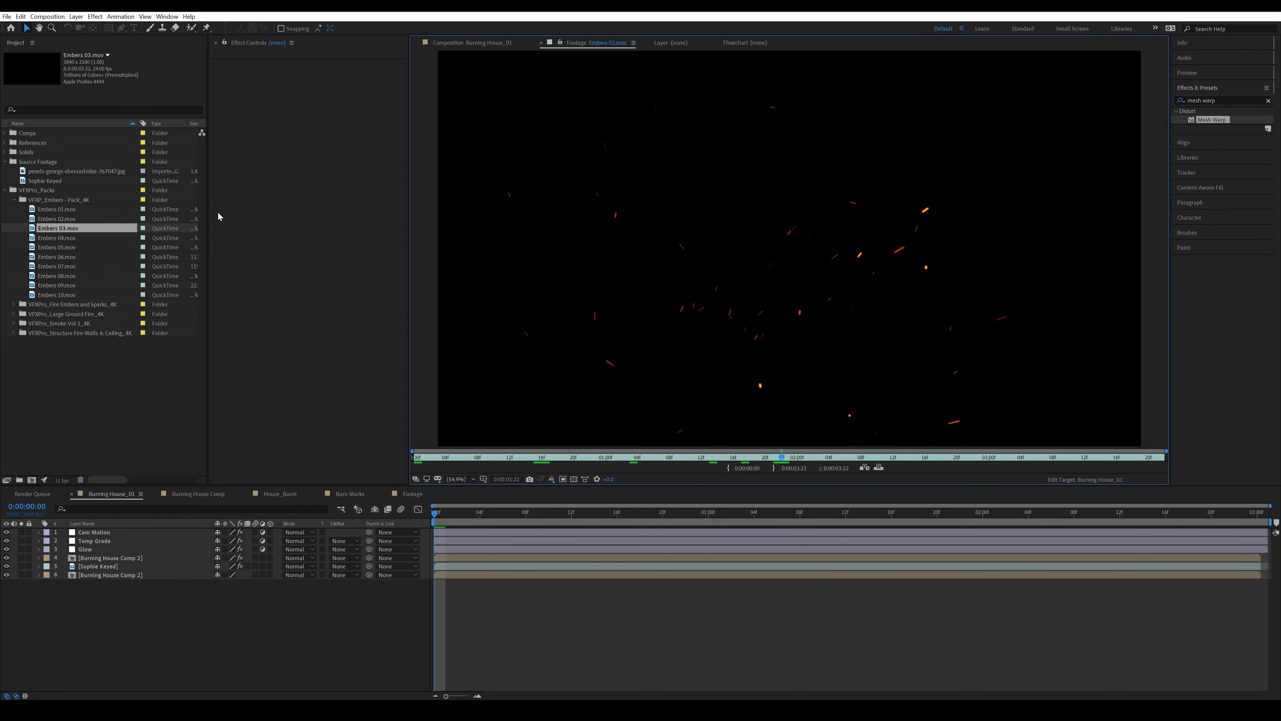
left_click(14, 199)
left_click(477, 43)
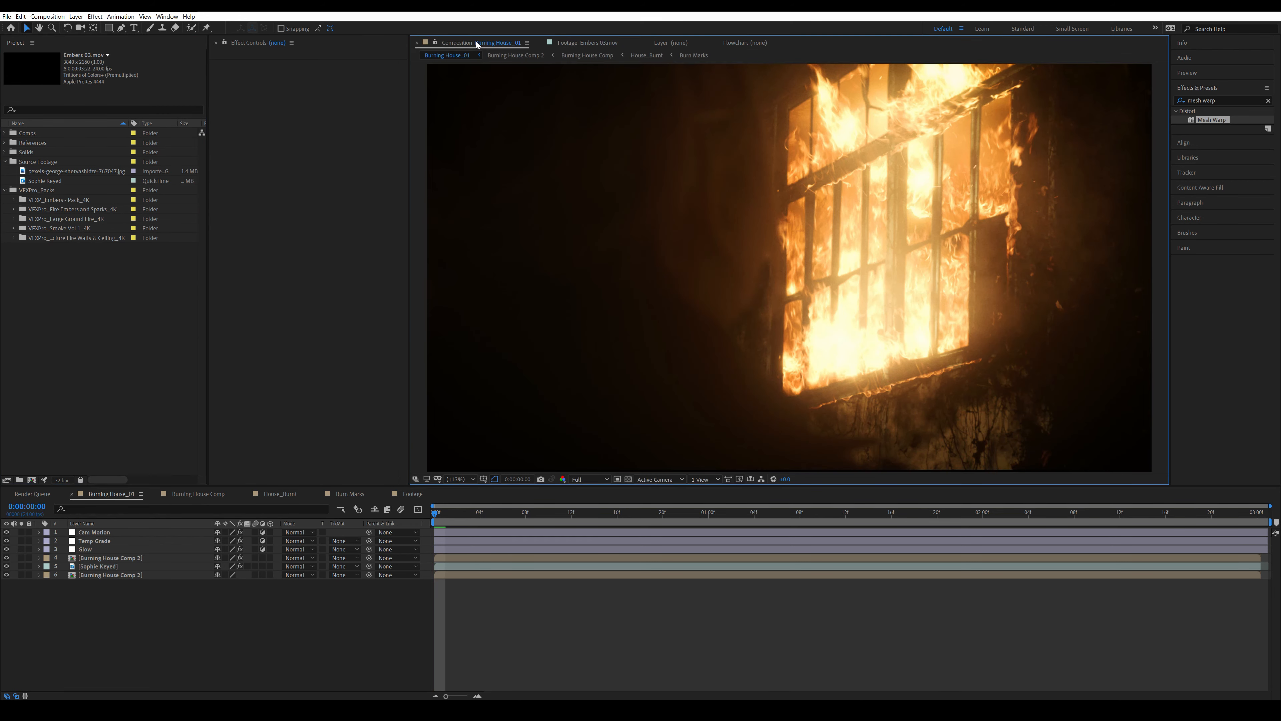
Step: Browse the 60fps, Close Up and Mid ember clips in the VFXPro_Fire Embers and Sparks_4K folder
left_click(13, 208)
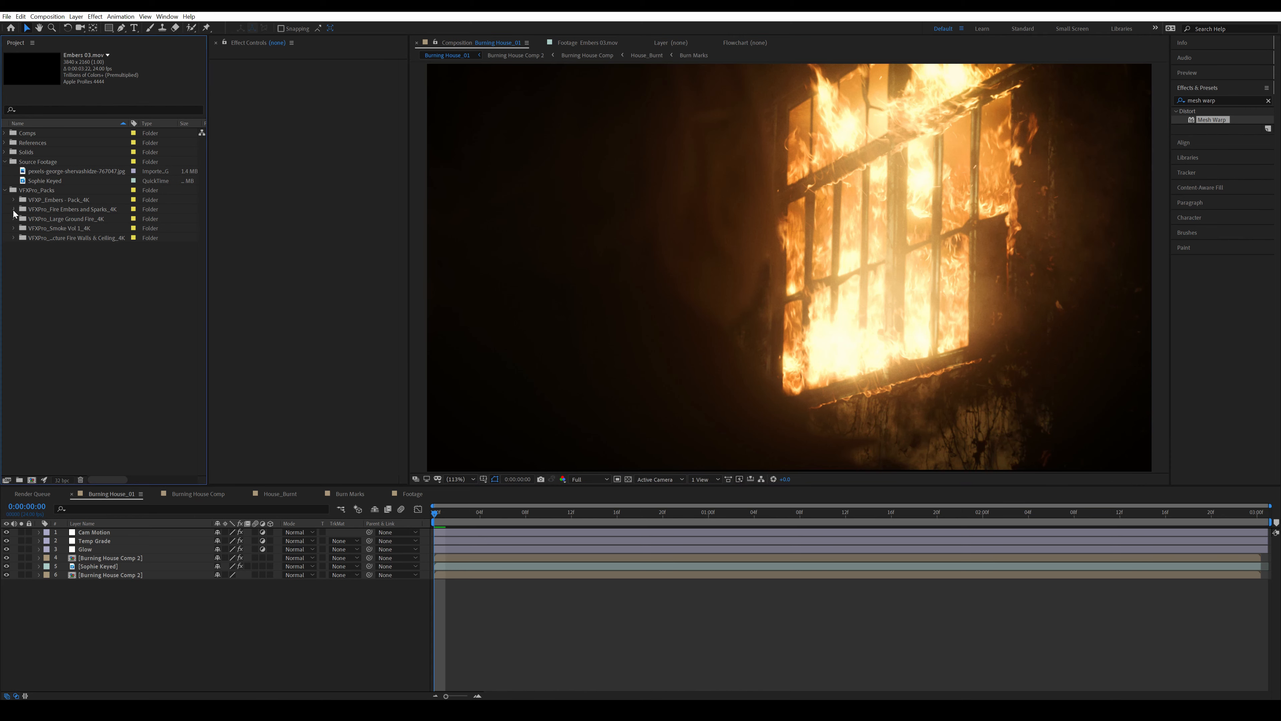
left_click(92, 220)
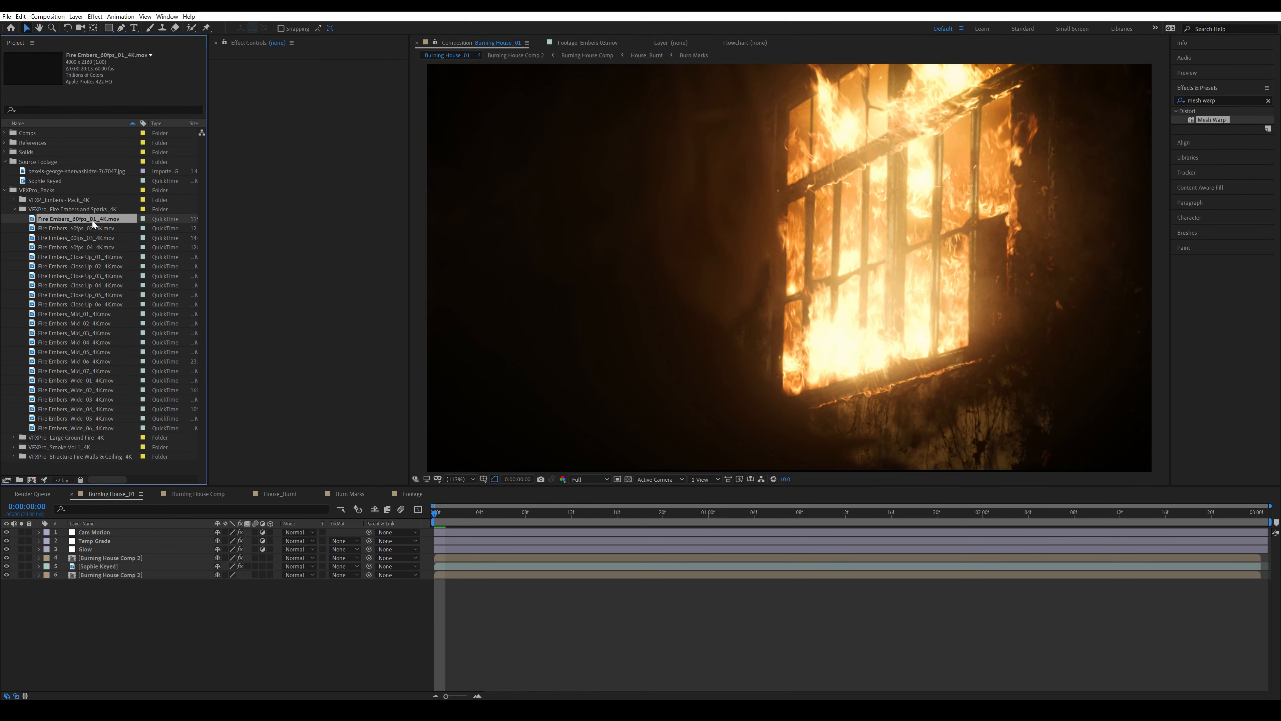
left_click(93, 257)
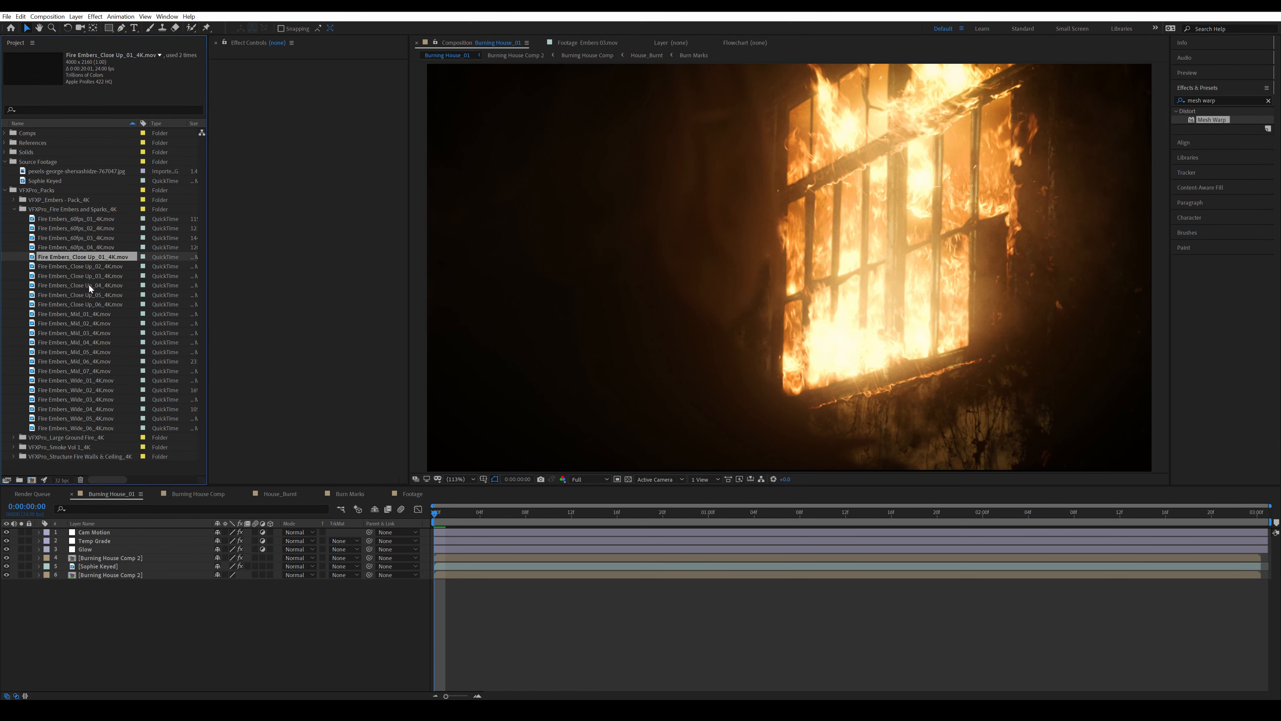
left_click(92, 316)
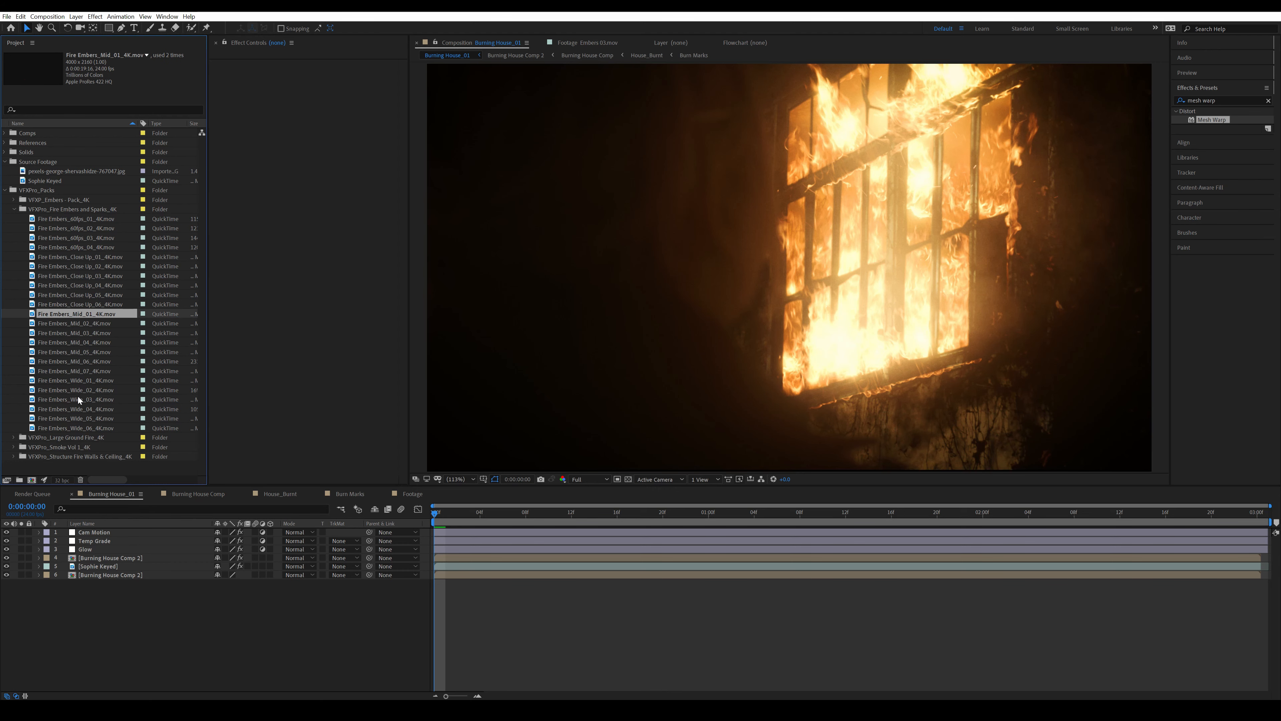
left_click(12, 209)
Step: Browse the clips in the VFXPro_Large Ground Fire_4K and VFXPro_Smoke Vol 1_4K folders
left_click(14, 218)
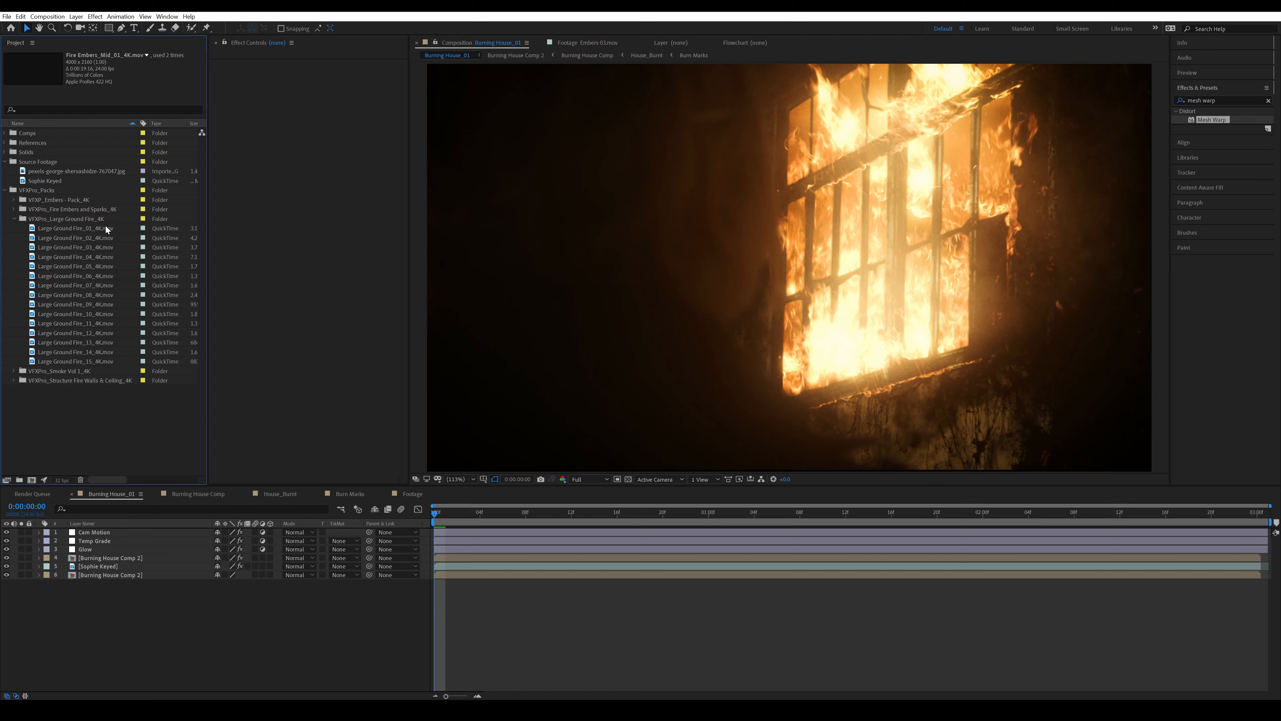
left_click(14, 219)
left_click(14, 229)
left_click(120, 428)
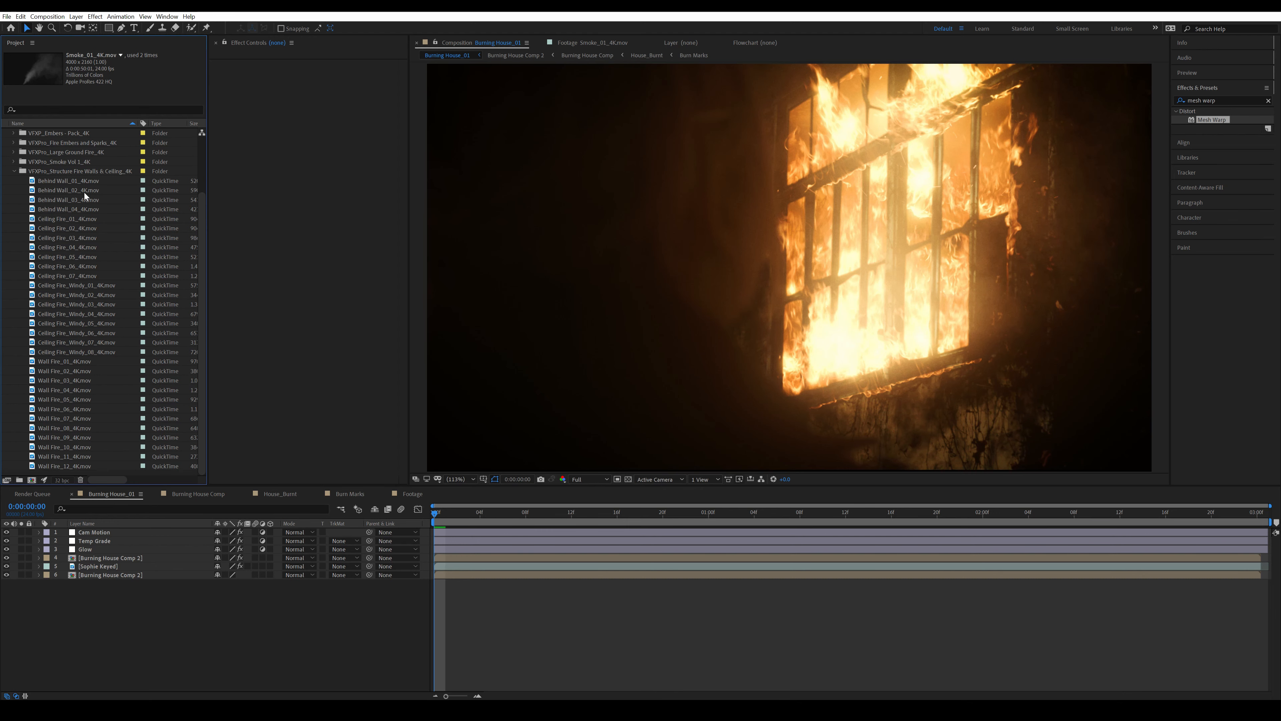
Step: Preview the Behind Wall_04_4K.mov and Ceiling Fire_01_4K.mov clips by scrubbing through their footage
double_click(83, 209)
left_click_drag(649, 459, 626, 462)
double_click(89, 219)
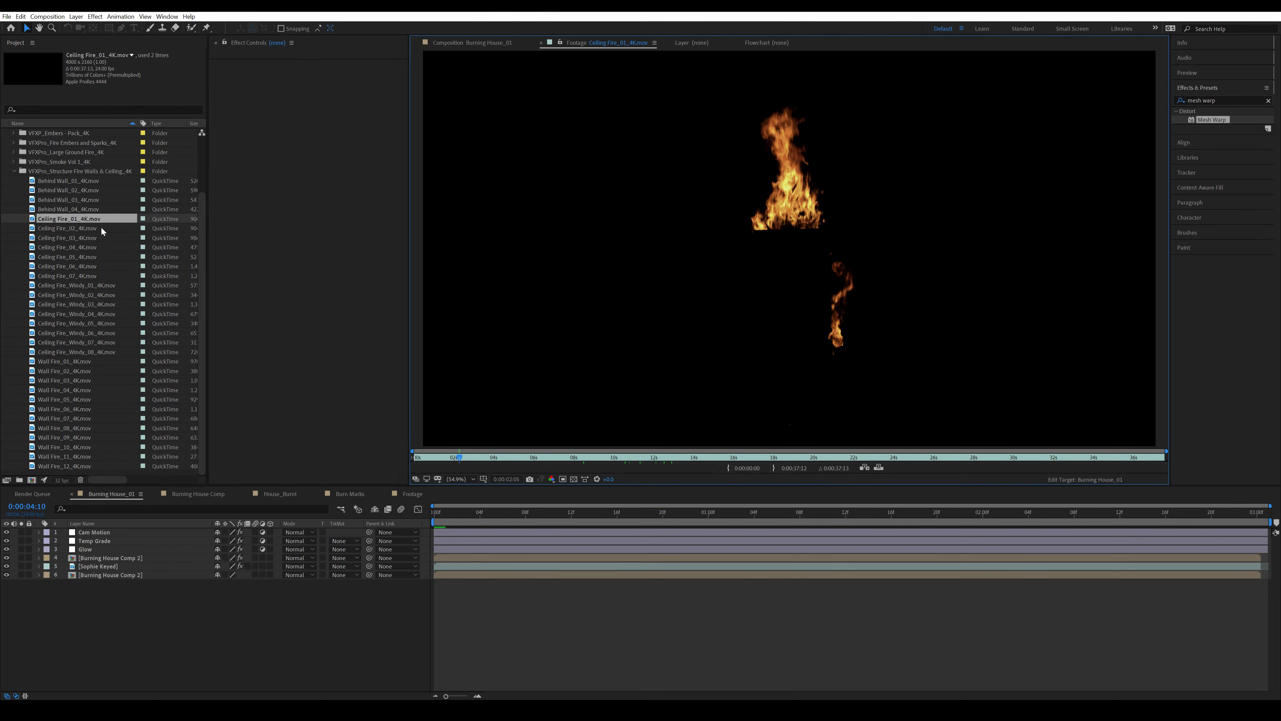
left_click_drag(545, 460, 701, 459)
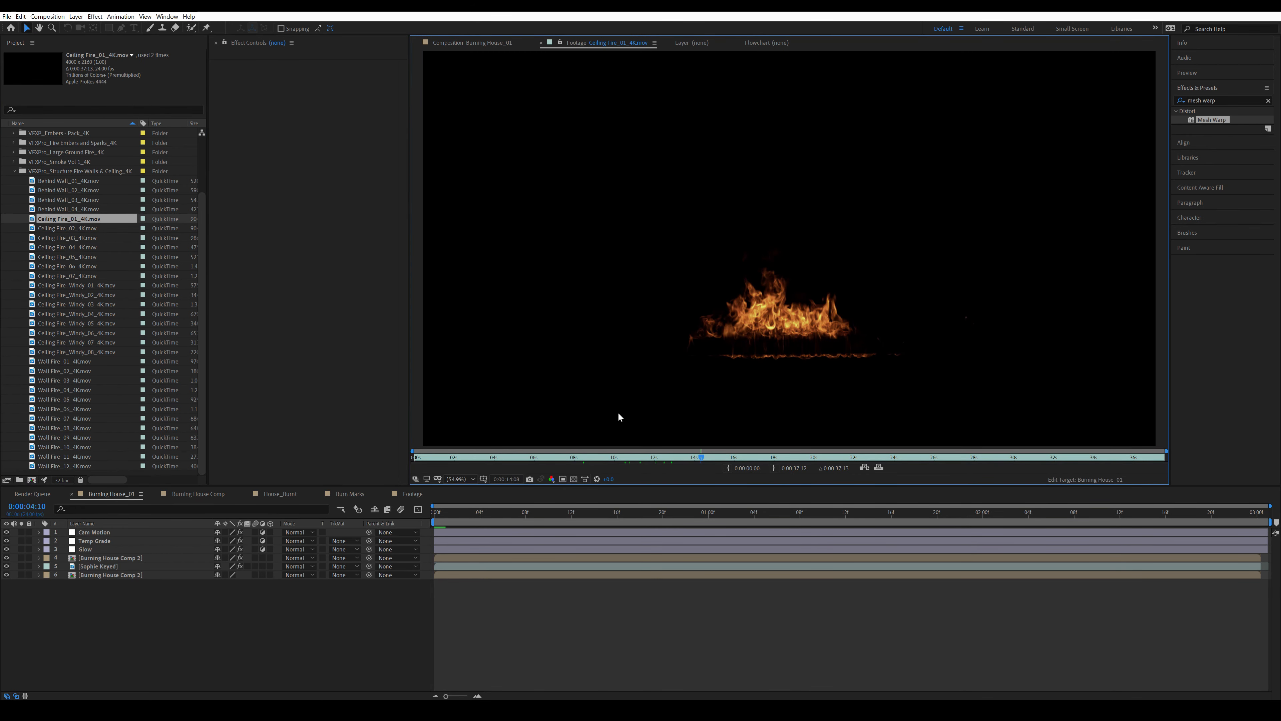
Step: Preview the Ceiling Fire_Windy_01_4K.mov and Wall Fire_01_4K.mov clips by scrubbing through their footage
double_click(83, 287)
left_click_drag(489, 459, 709, 465)
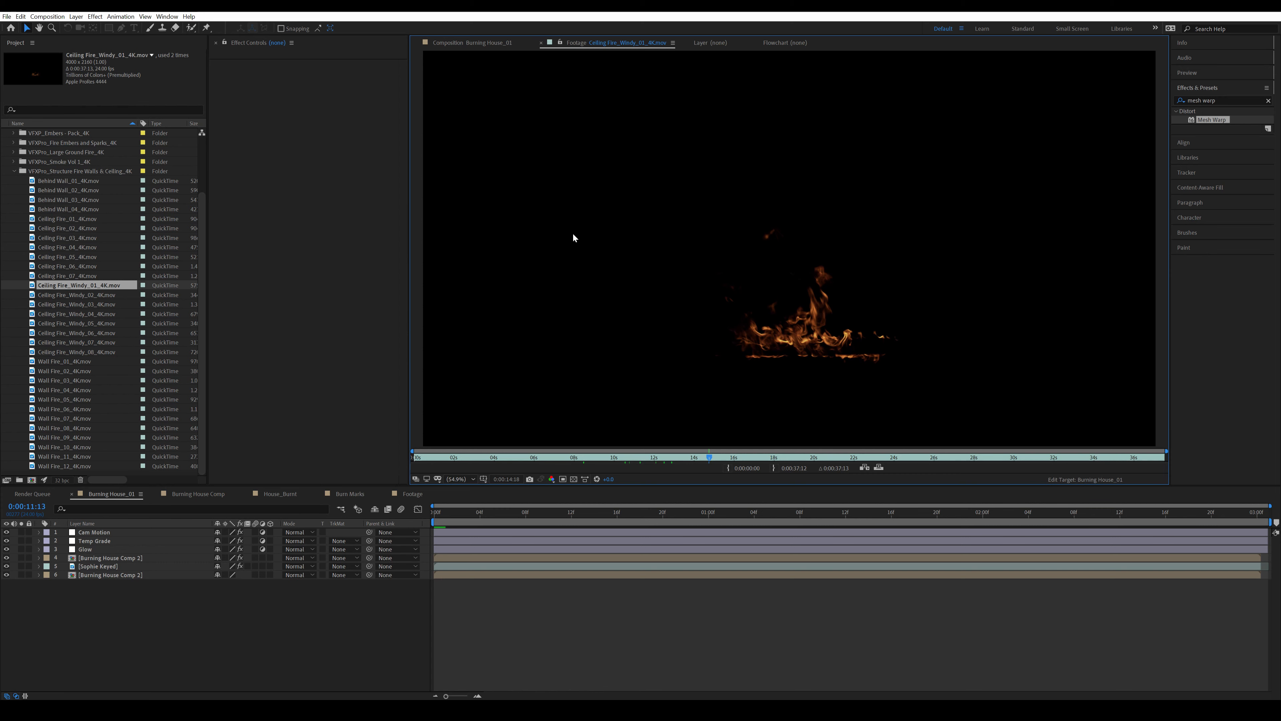
double_click(68, 364)
left_click_drag(507, 466, 584, 465)
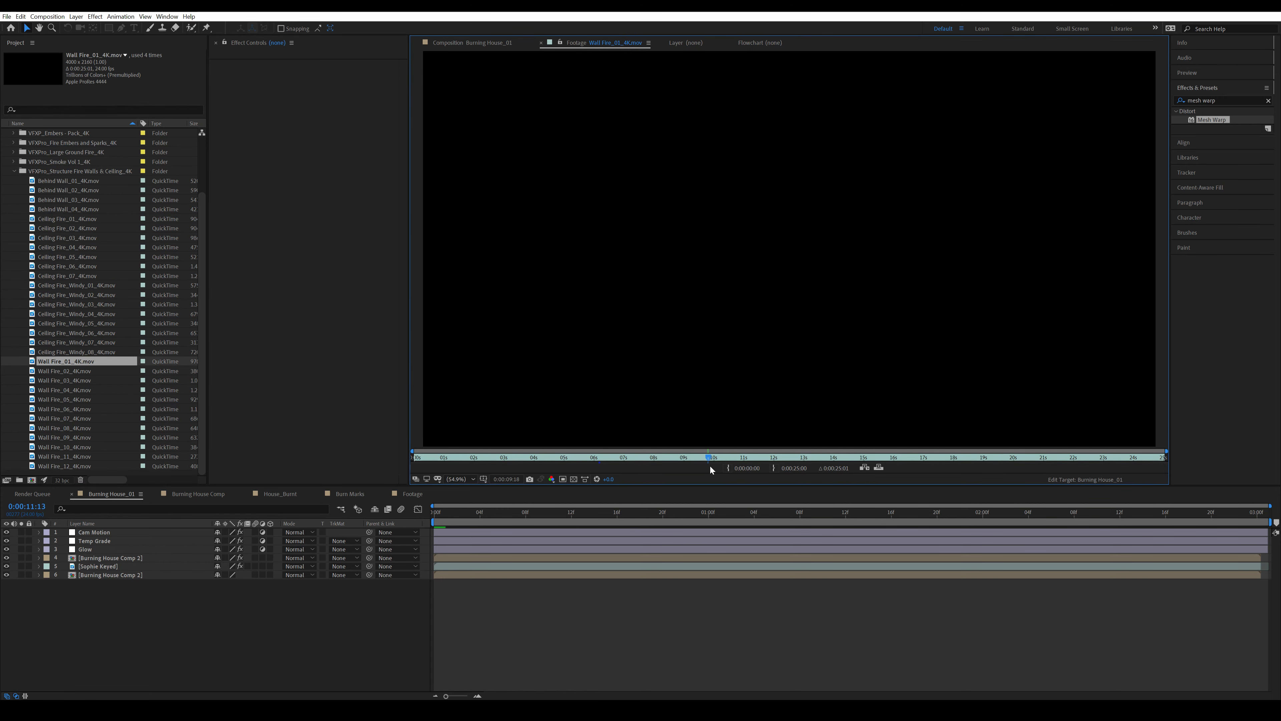
mouse_move(829, 469)
left_mouse_down()
mouse_move(815, 462)
mouse_move(834, 460)
left_mouse_up()
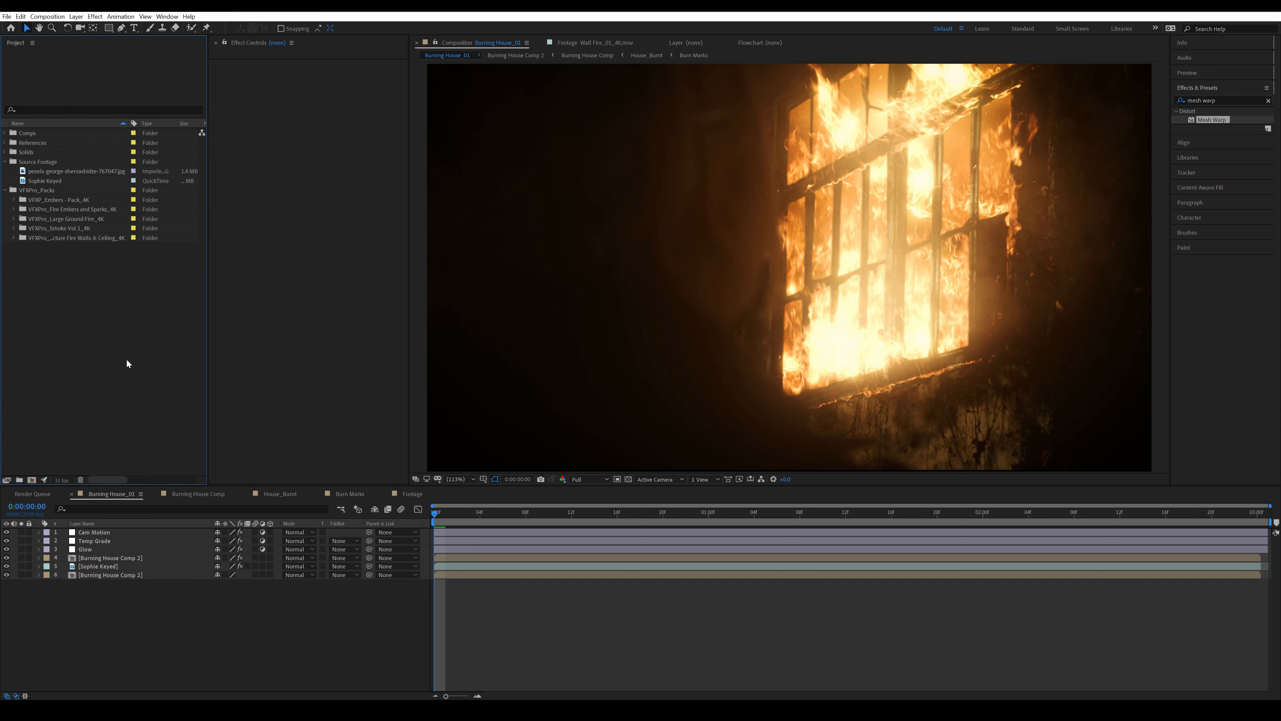
Step: View the Footage composition, and open the Burn Marks composition to inspect the Burn Marks Fractal Noise layer
left_click(412, 493)
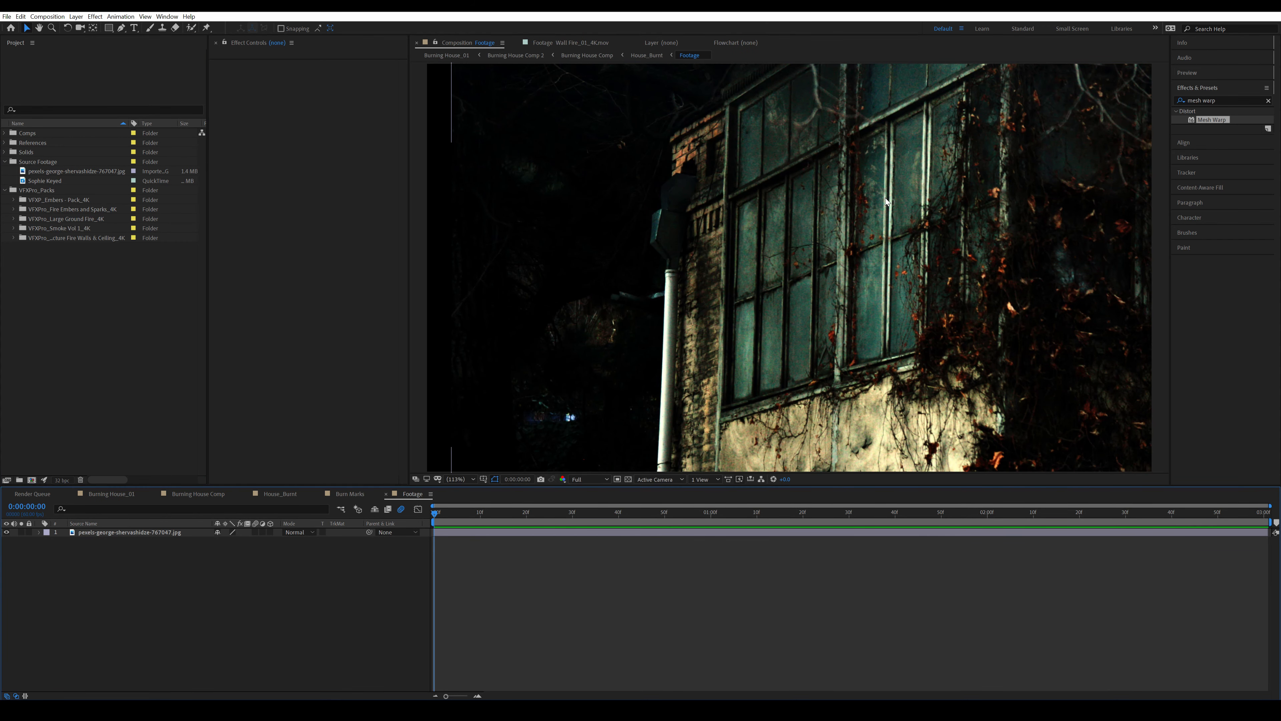
left_click(350, 494)
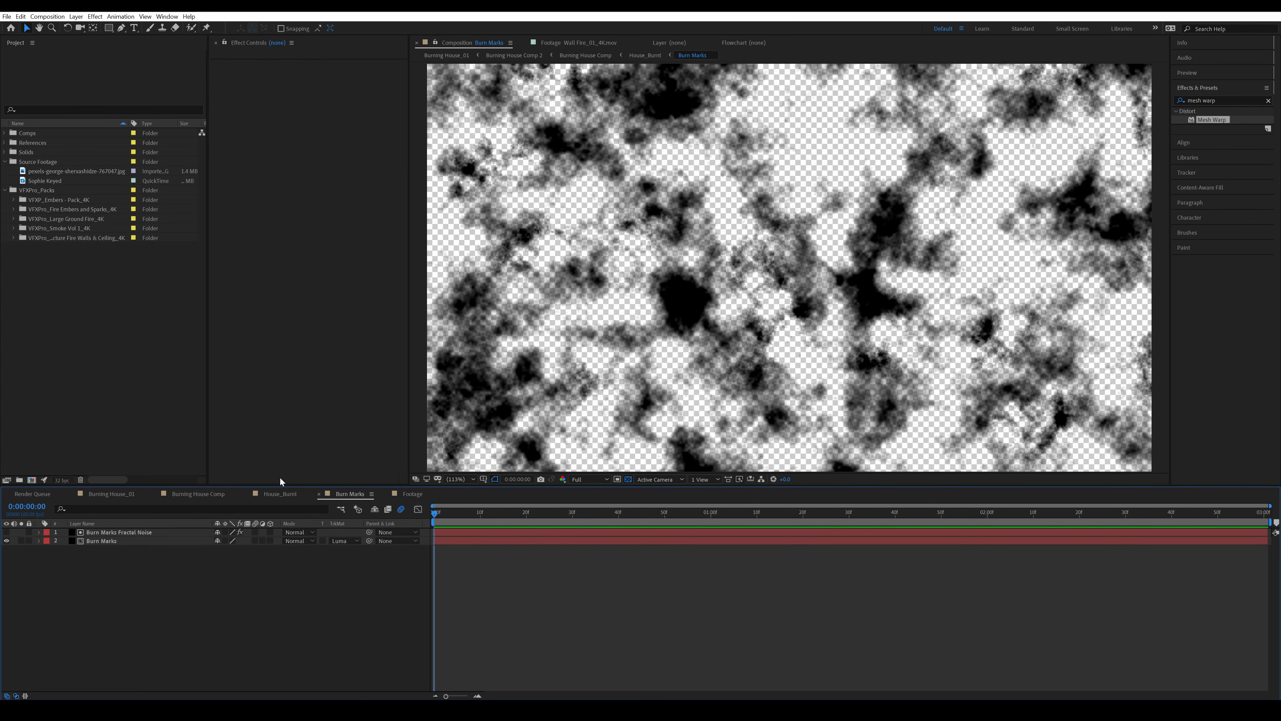
left_click(116, 541)
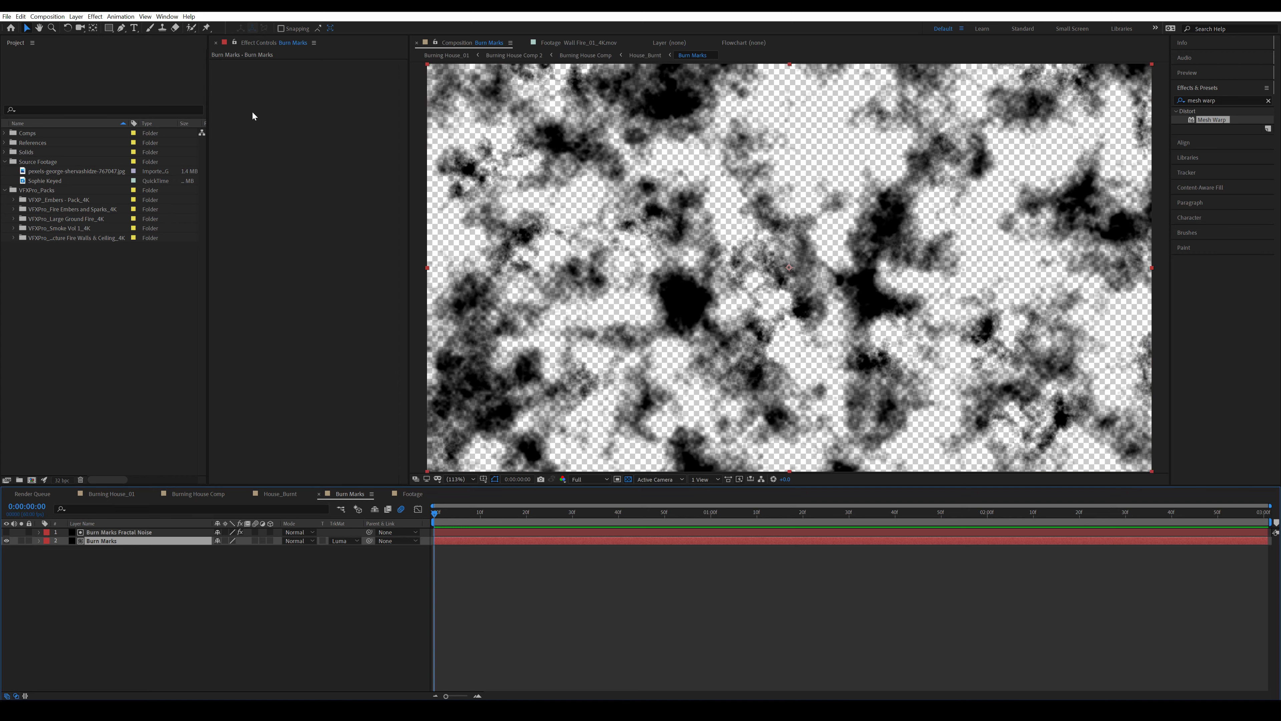
left_click(135, 533)
Step: Examine the Fractal Noise type options and the Burn Marks layer's track matte, keeping Luma Matte "Burn Marks Fractal Noise"
left_click(356, 72)
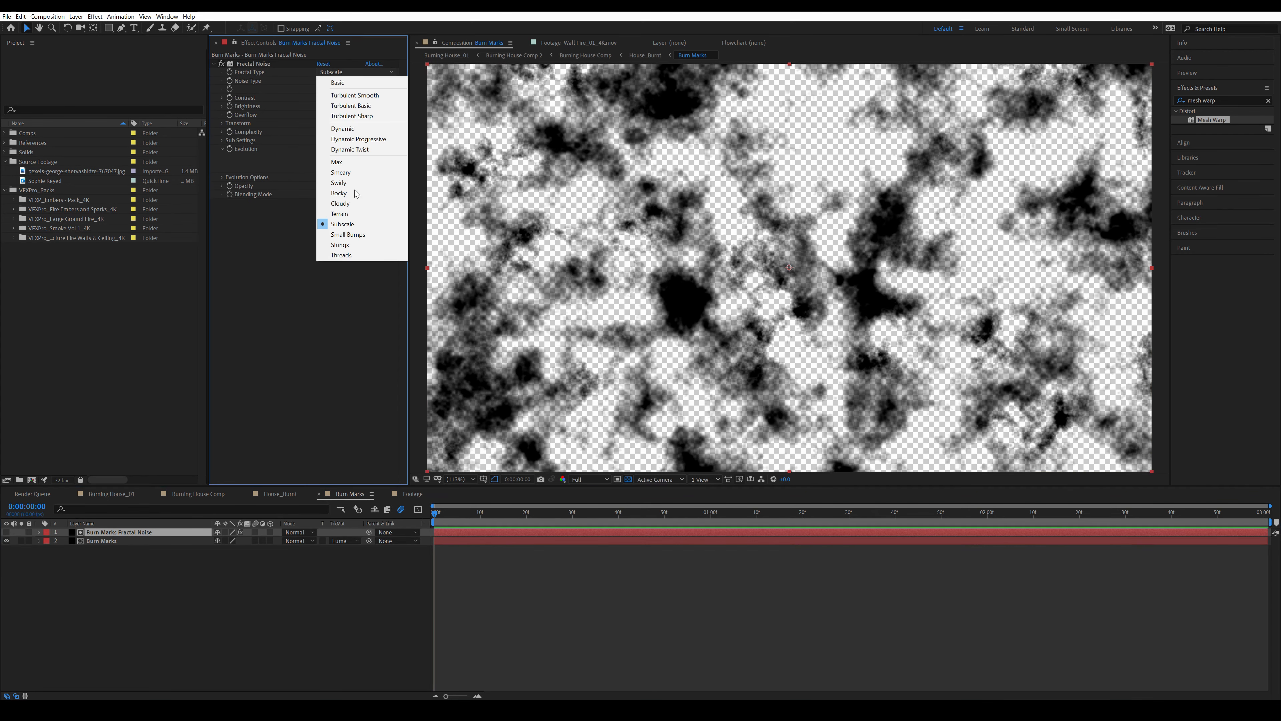
left_click(270, 288)
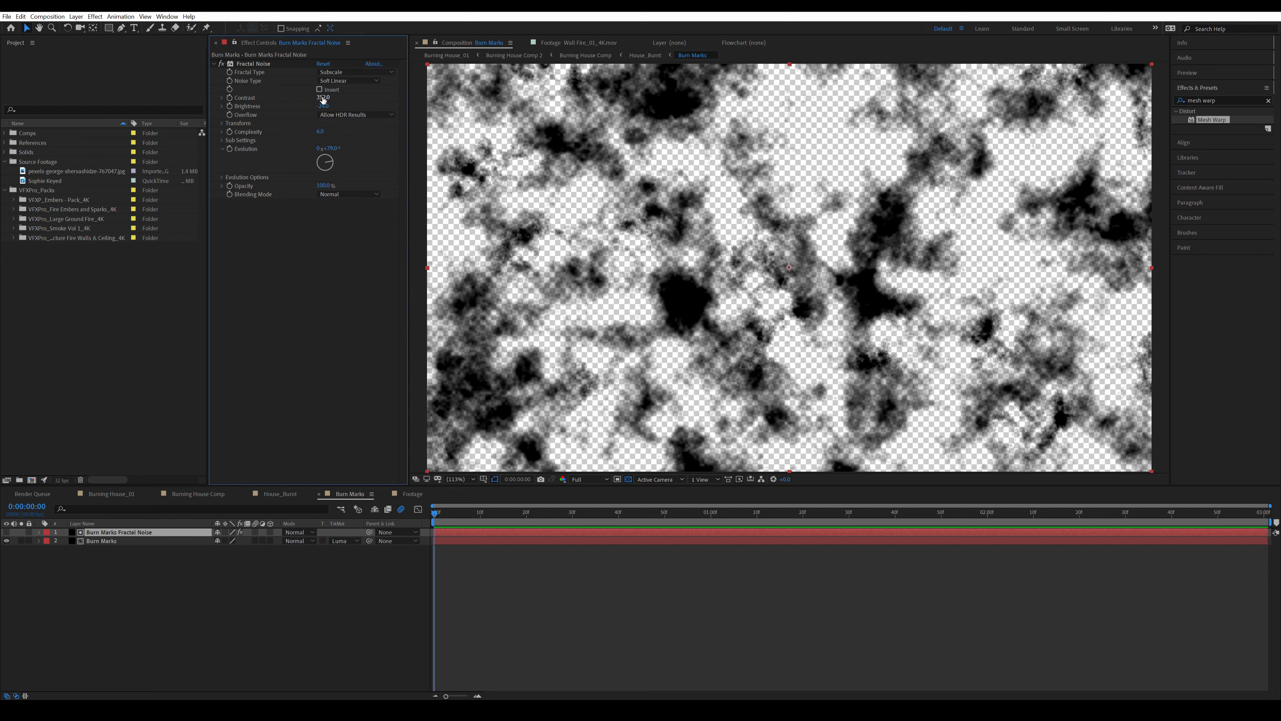
left_click(345, 541)
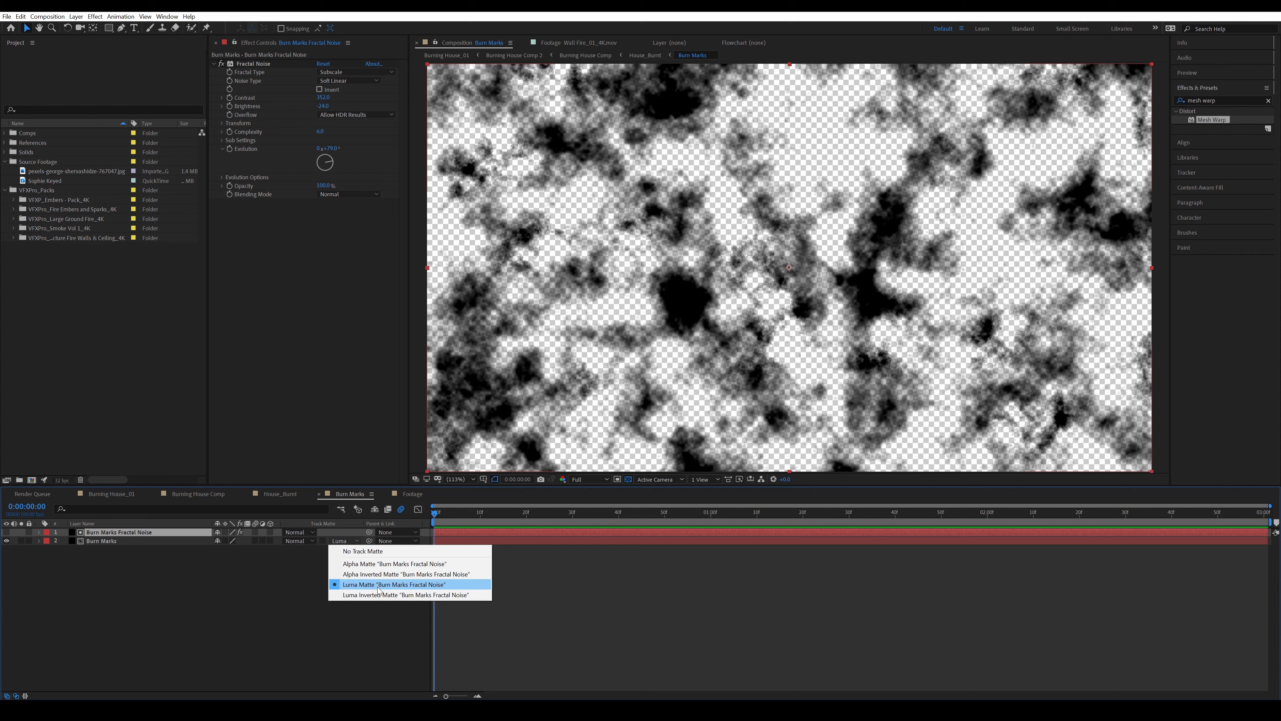
left_click(362, 585)
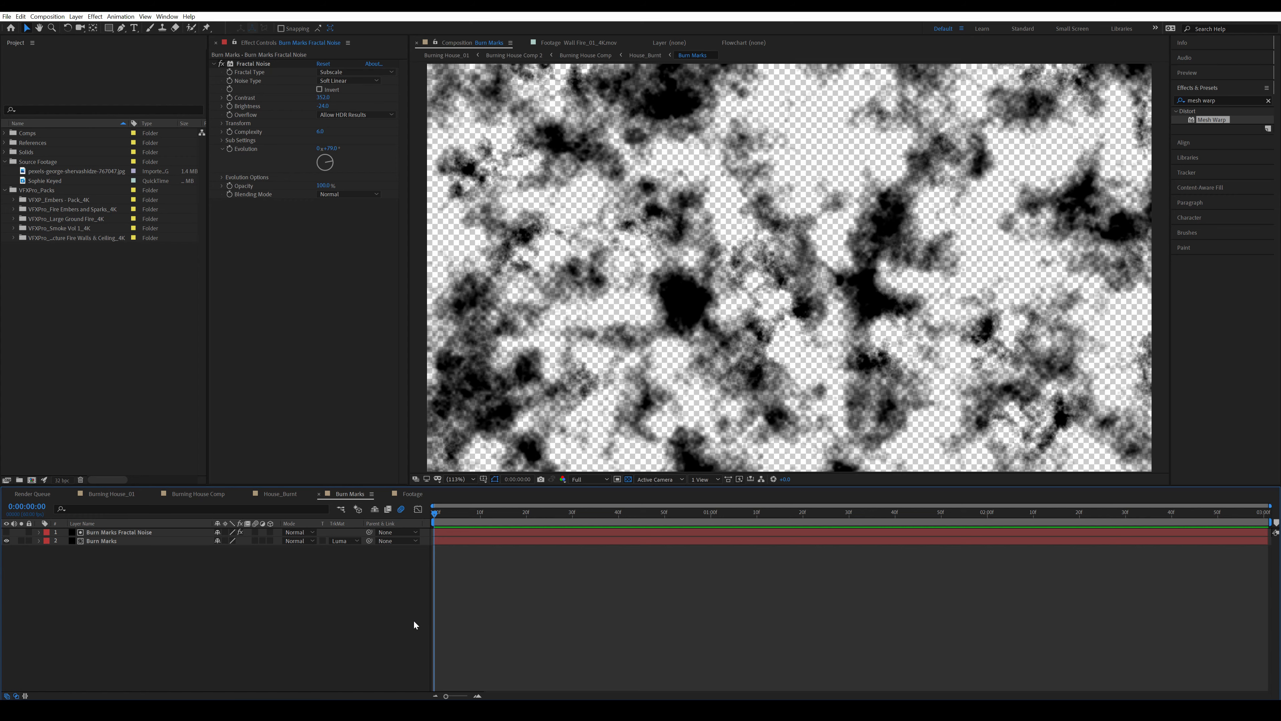
Step: Solo the Footage layer in House_Burnt over the transparency grid and enable its Levels and Exposure effects
left_click(281, 494)
left_click(17, 558)
left_click(20, 558)
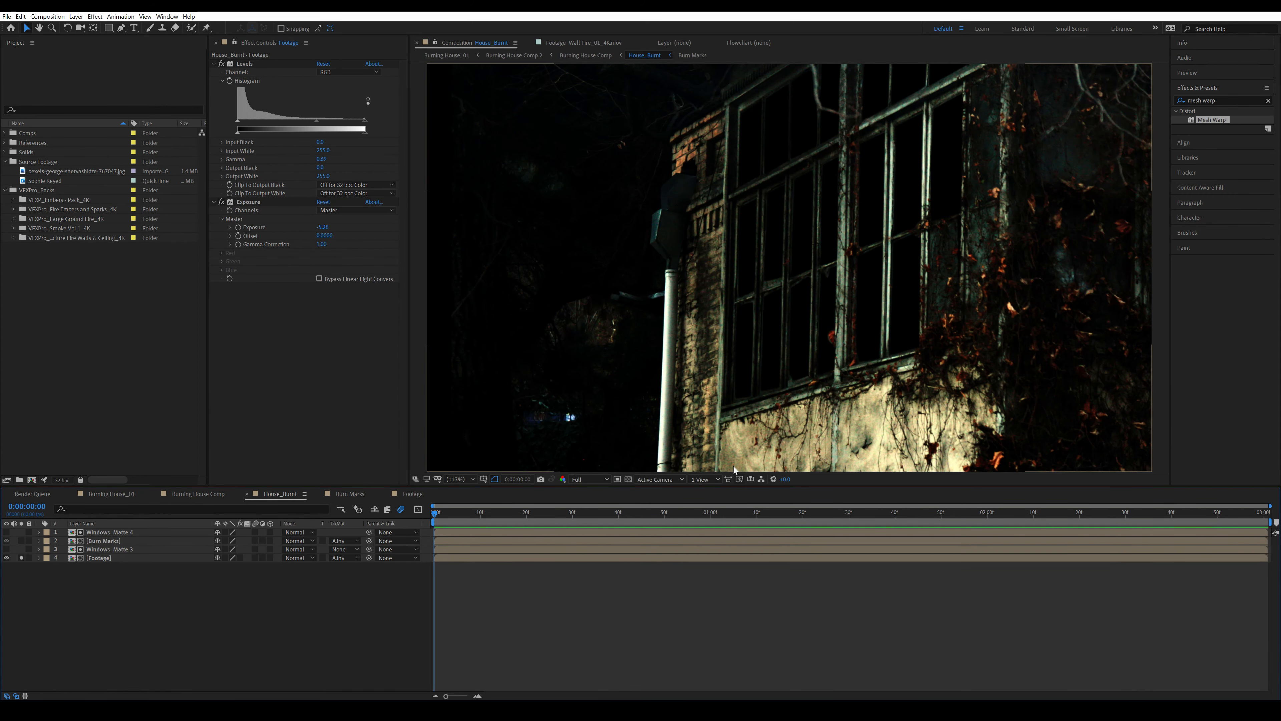
left_click(628, 478)
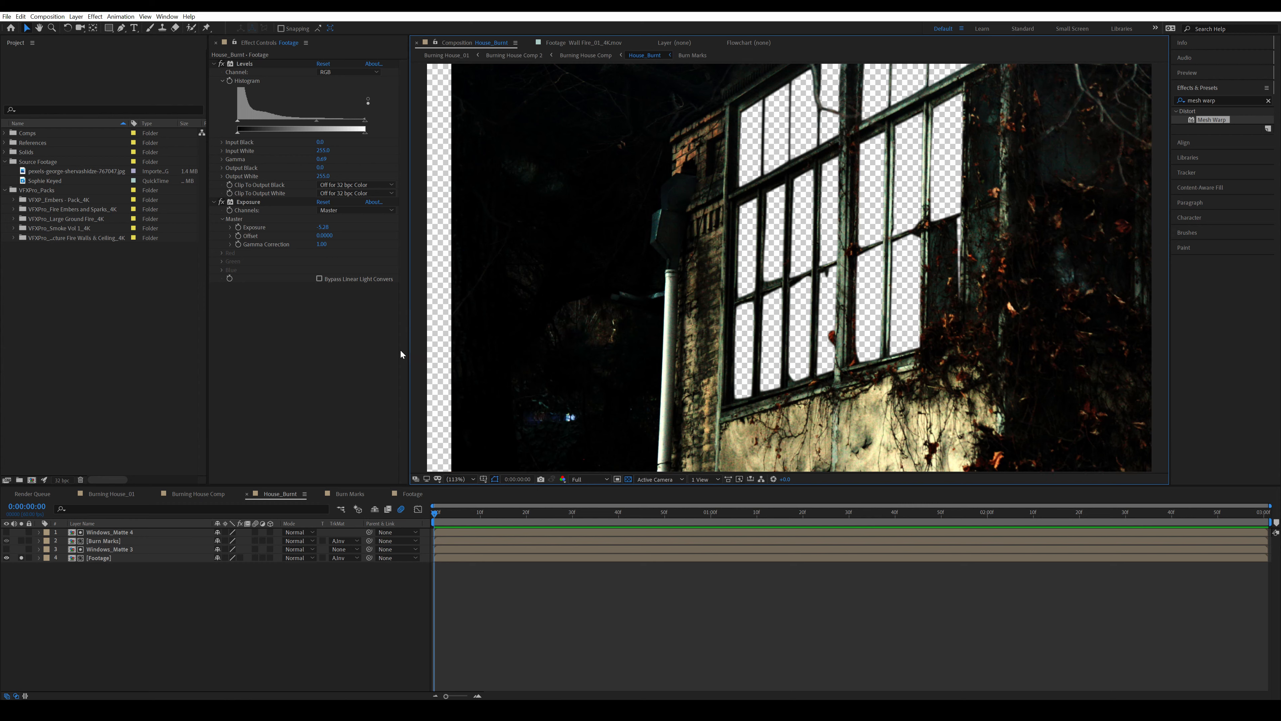
left_click(240, 557)
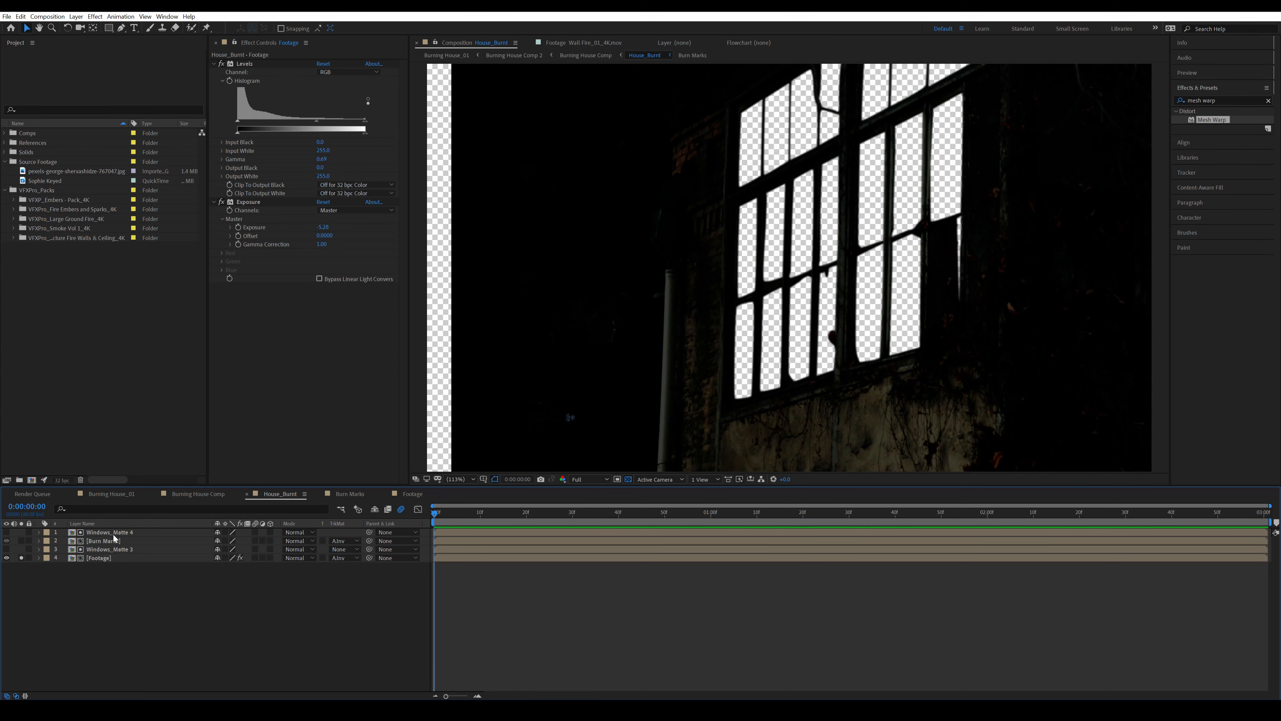
Step: Inspect the Windows_Matte 3 masks, and view the Burn Marks layer alone before showing all House_Burnt layers again
left_click(97, 550)
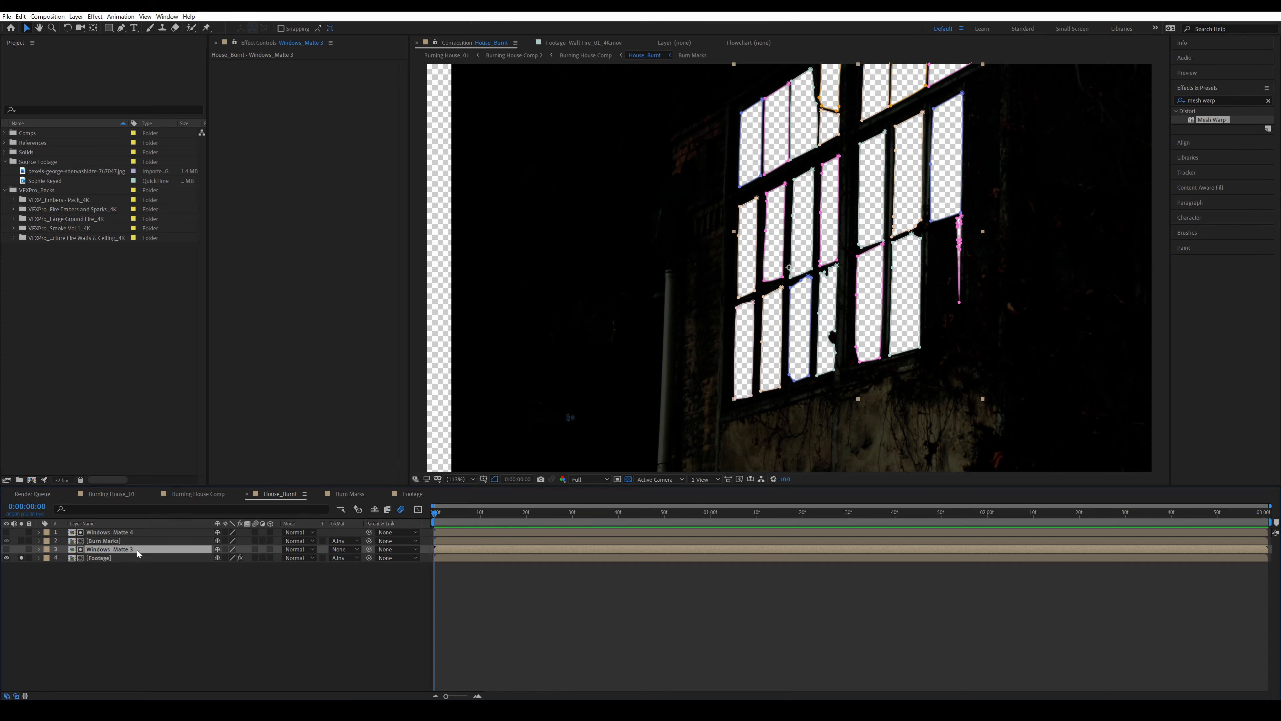
left_click(21, 558)
left_click(103, 541)
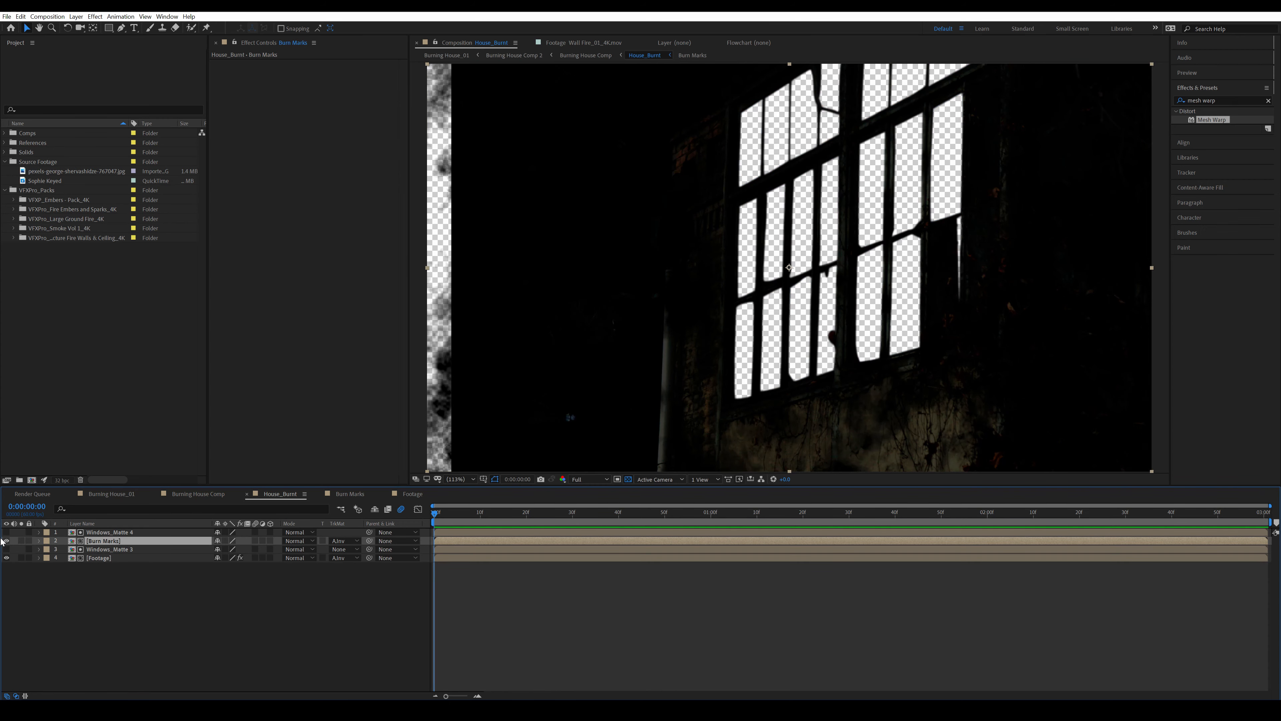
left_click(21, 541)
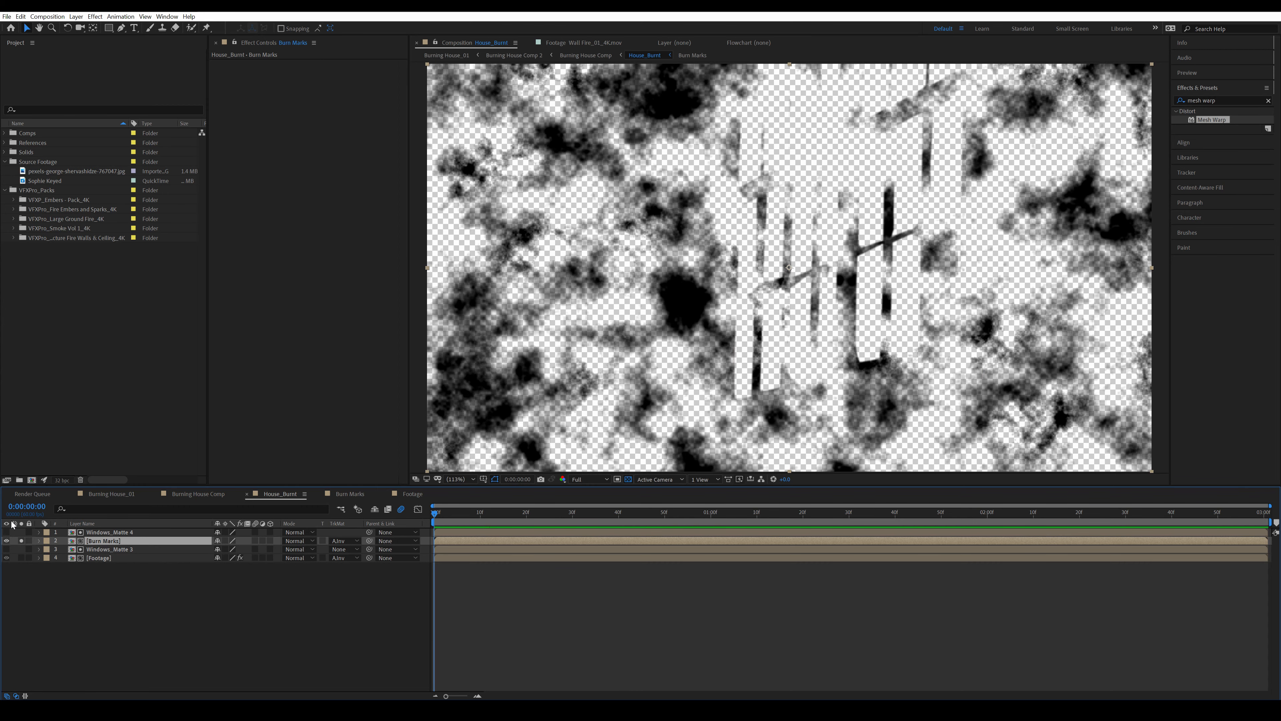
key("ctrl+z")
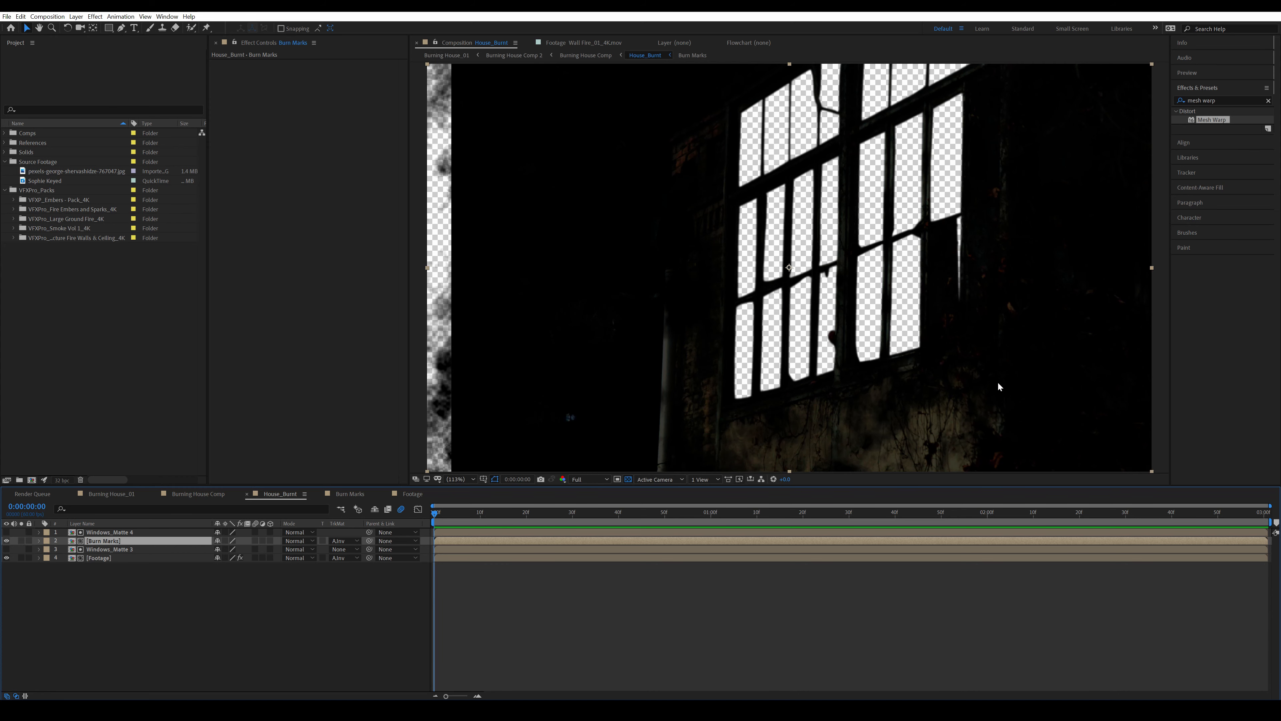
left_click(484, 606)
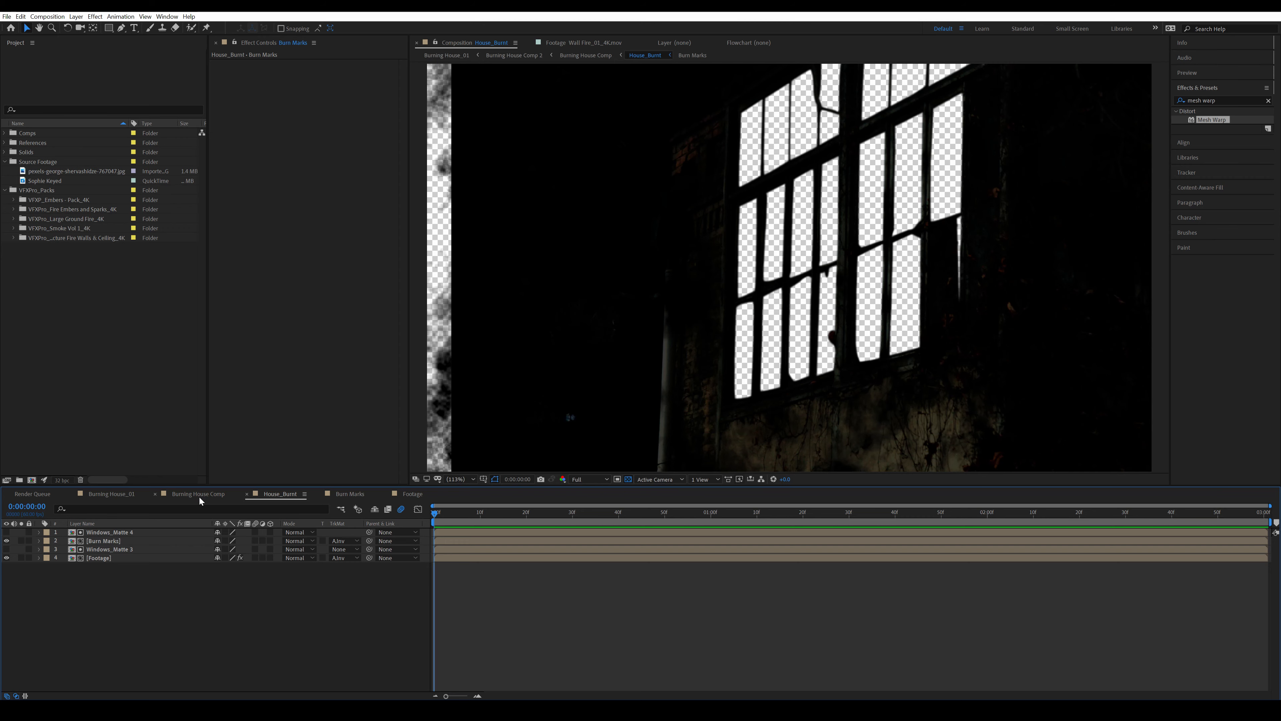
Step: Open Burning House Comp and view its House_Burnt layer alone, checking the window cut-outs against the transparency grid
left_click(200, 494)
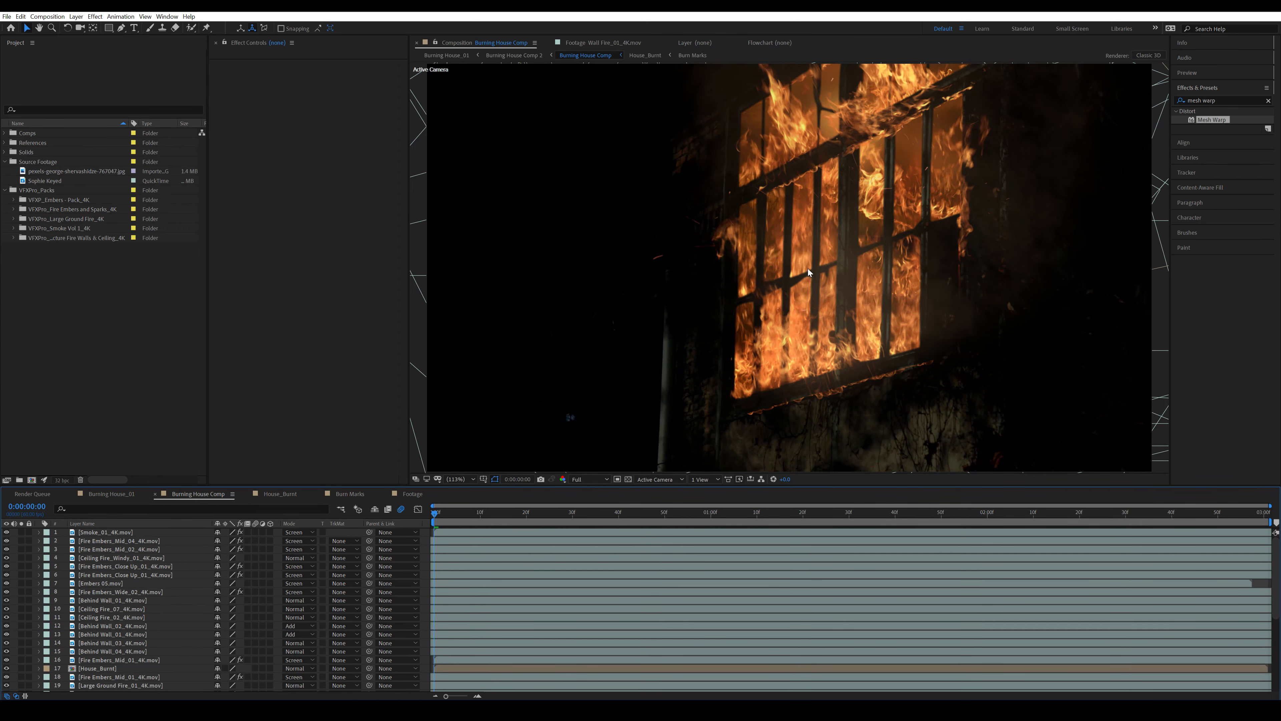
scroll(101, 605, "down", 4)
left_click(23, 577)
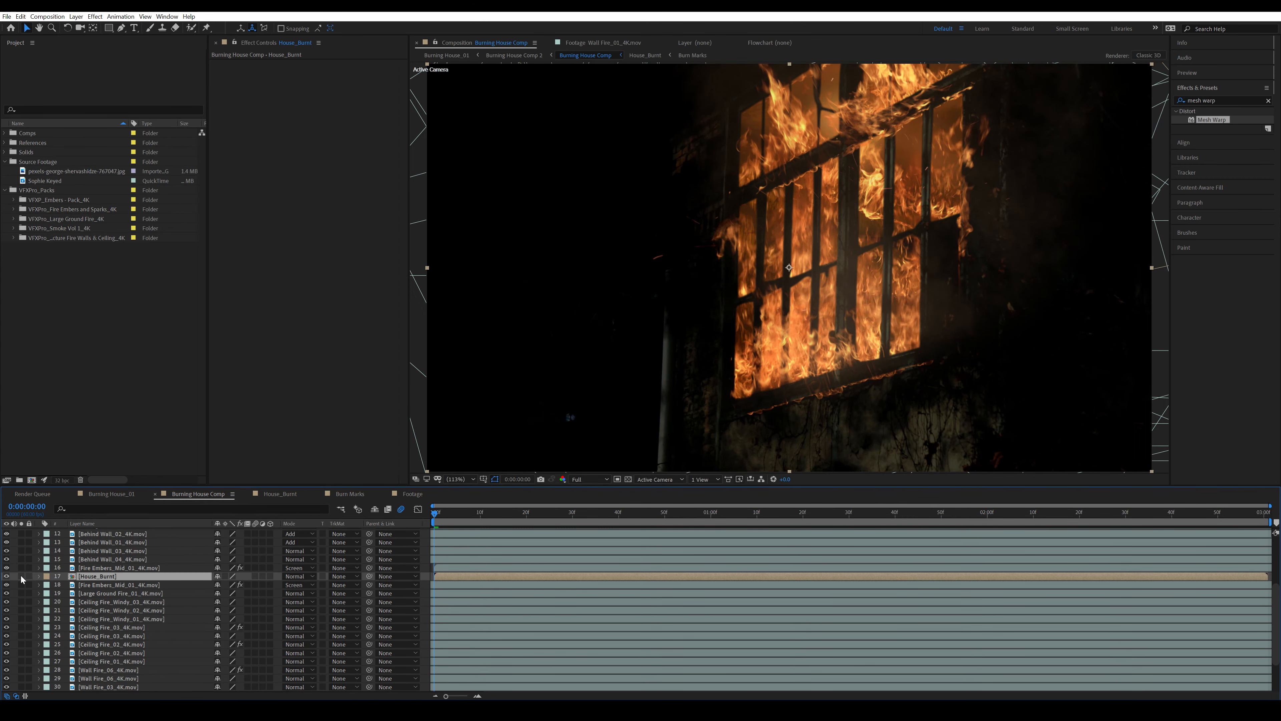
left_click(21, 577)
left_click(628, 479)
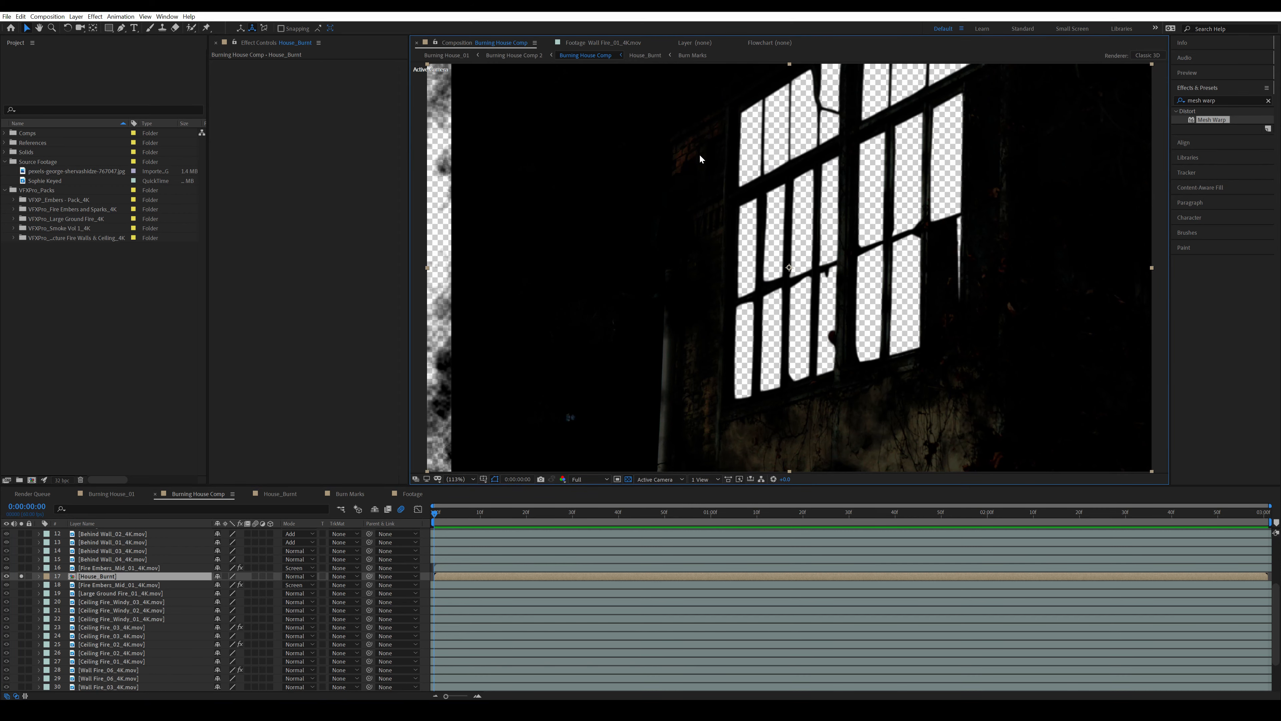
left_click(628, 479)
Step: Select the Inside Wall layer in Burning House Comp and view it alone
scroll(95, 653, "down", 2)
left_click(93, 686)
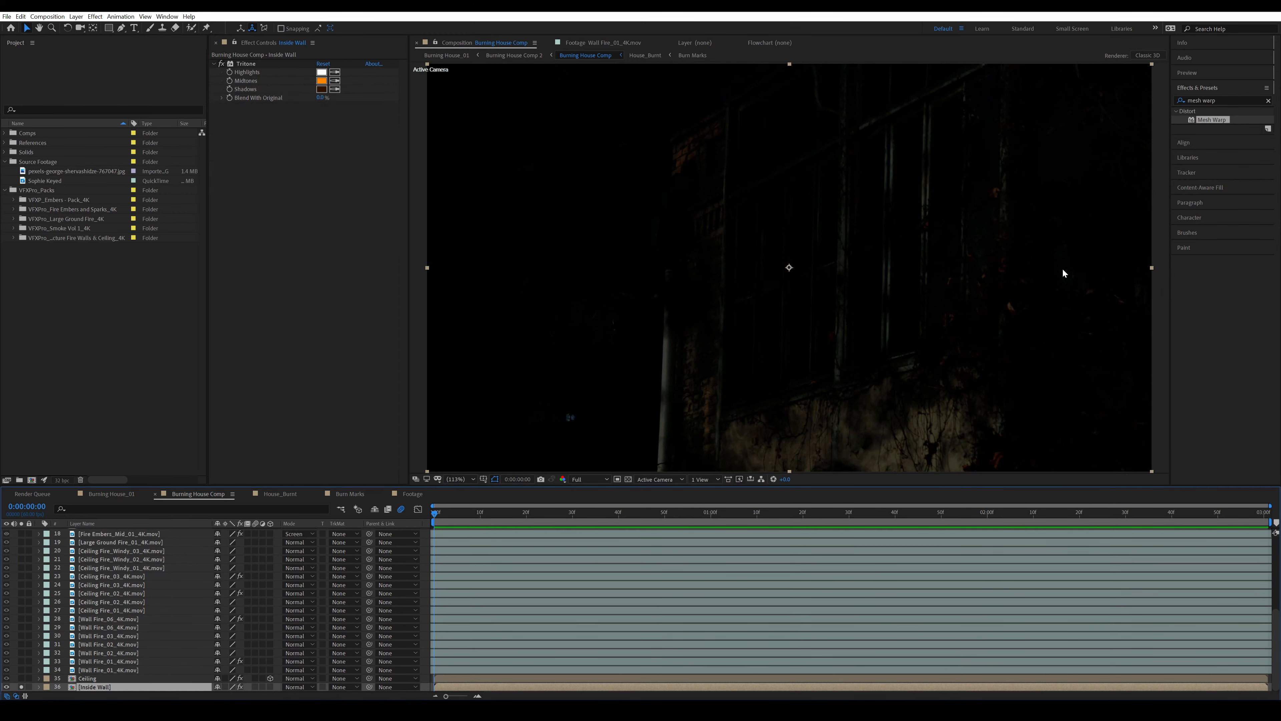
Step: Examine the House_Burnt layers nested in Inside Wall, and toggle the Inside Wall layer's Tritone effect off and back on in Burning House Comp
left_click(241, 687)
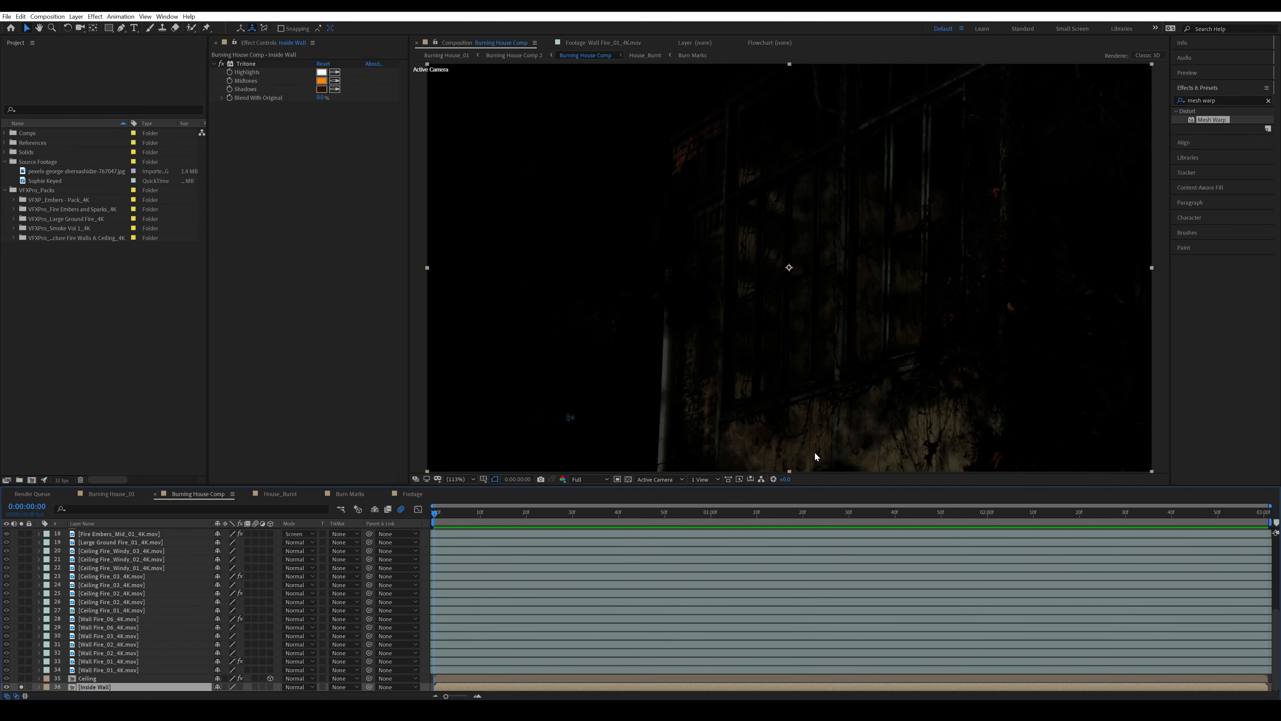
double_click(100, 690)
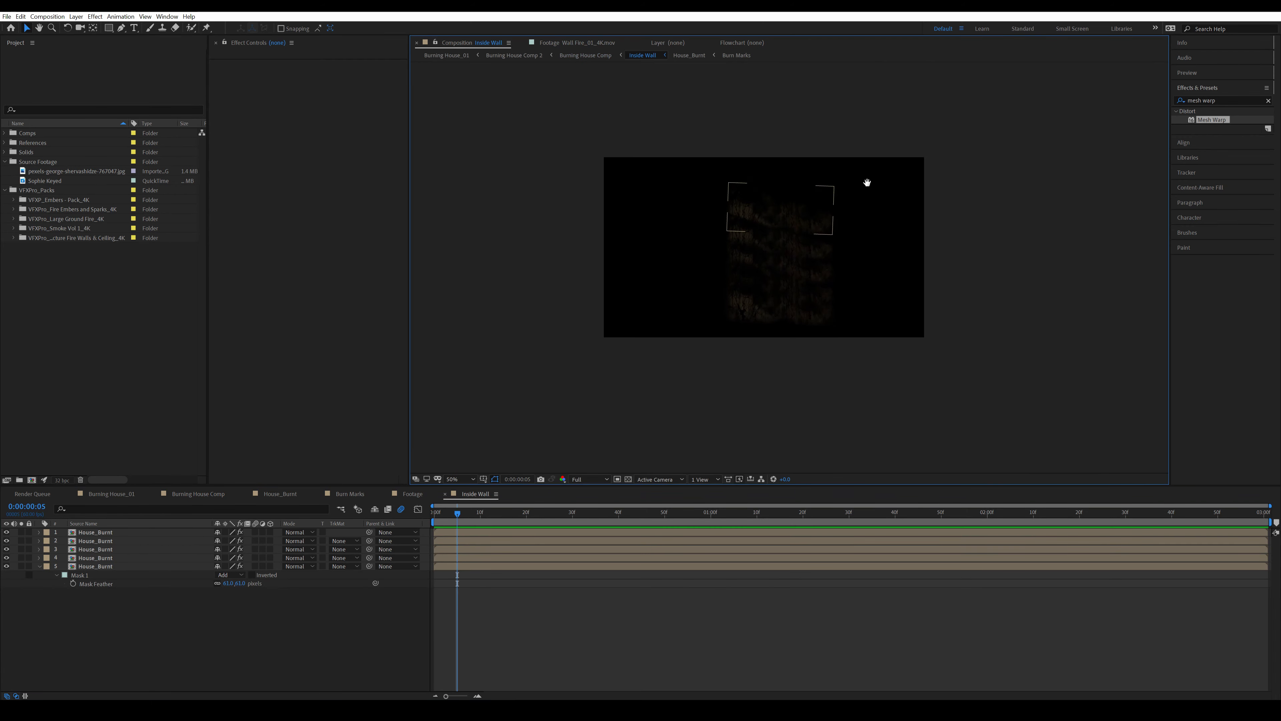
scroll(867, 188, "up", 2)
key("v")
scroll(746, 324, "up", 4)
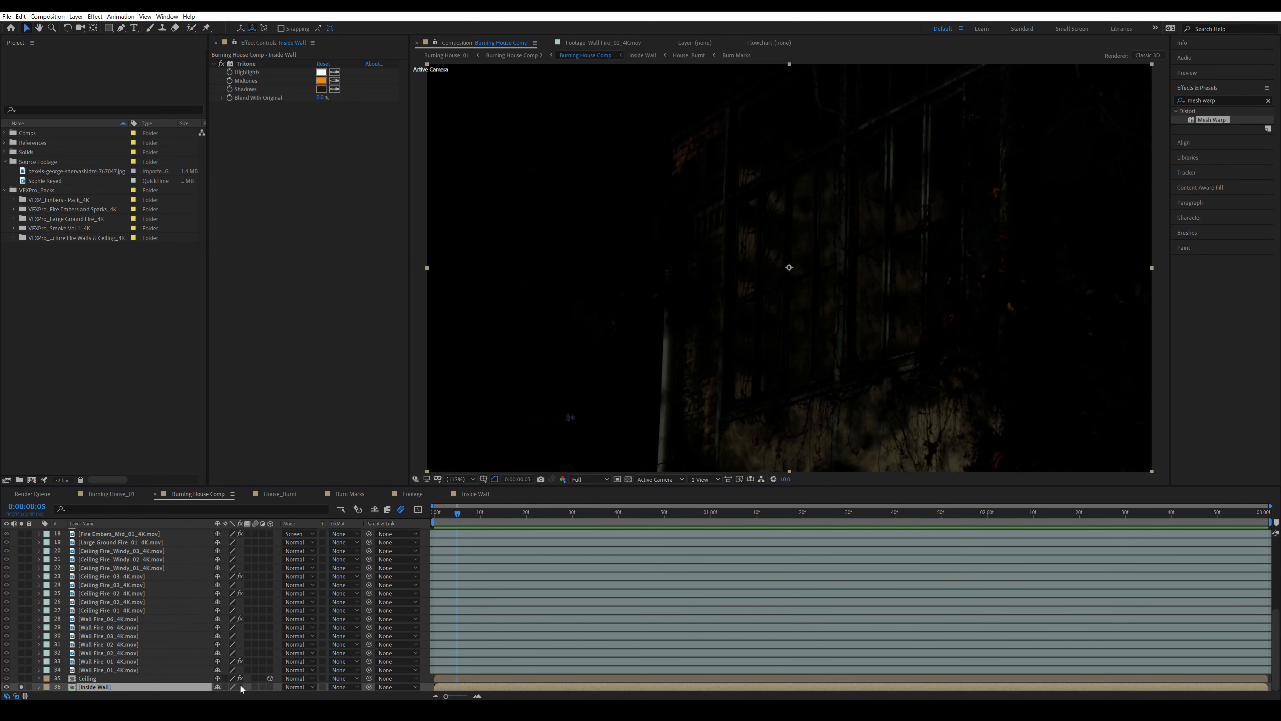
left_click(240, 687)
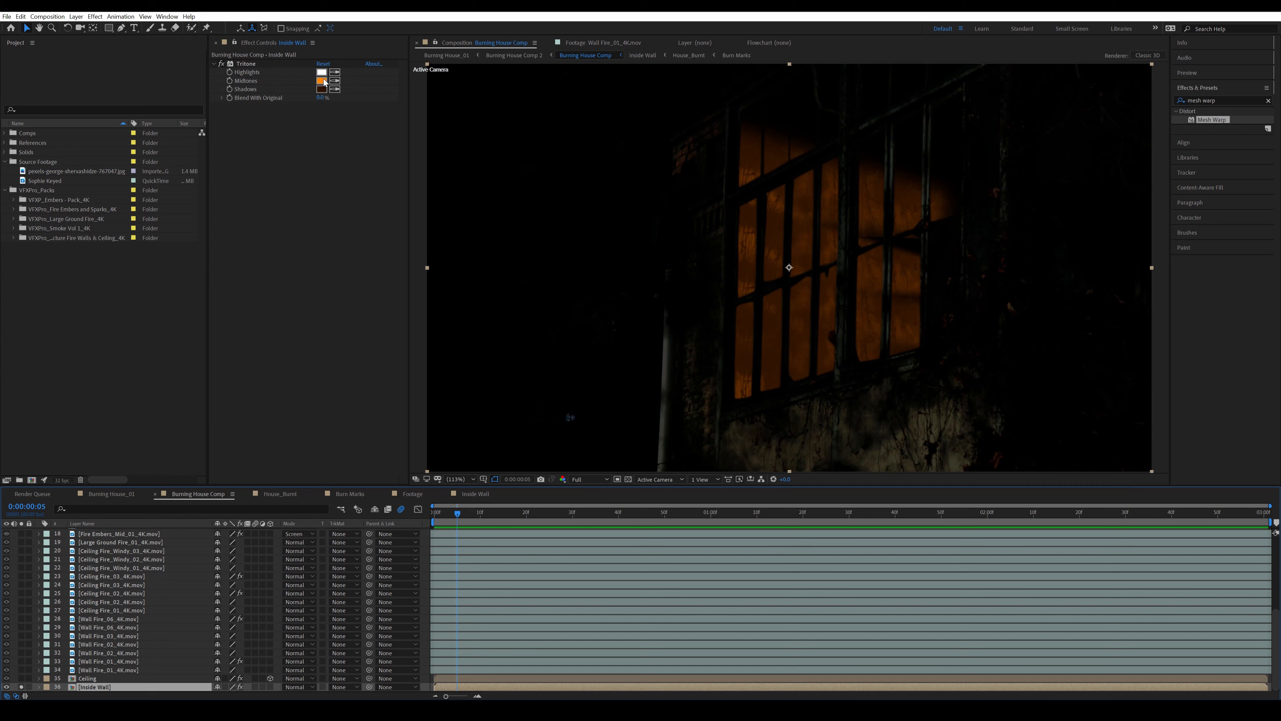
Step: Solo the Ceiling layer together with Inside Wall and examine its placement above the window
left_click(57, 678)
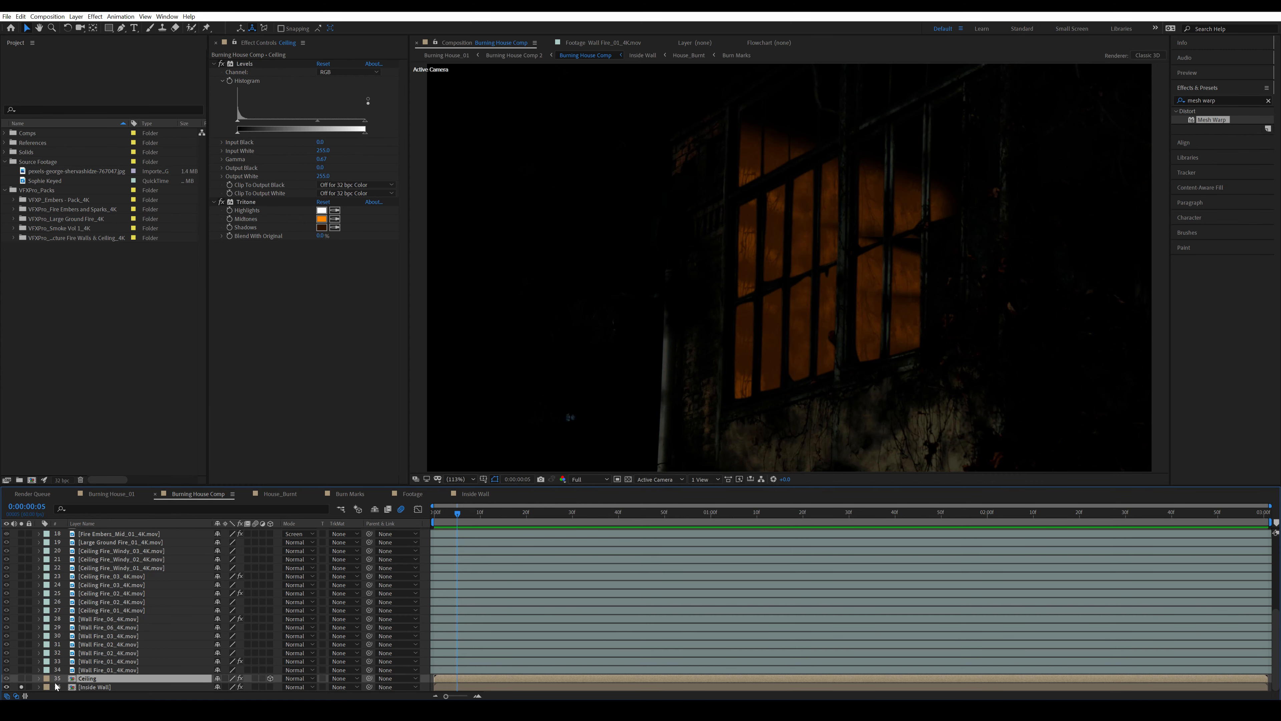
left_click(21, 678)
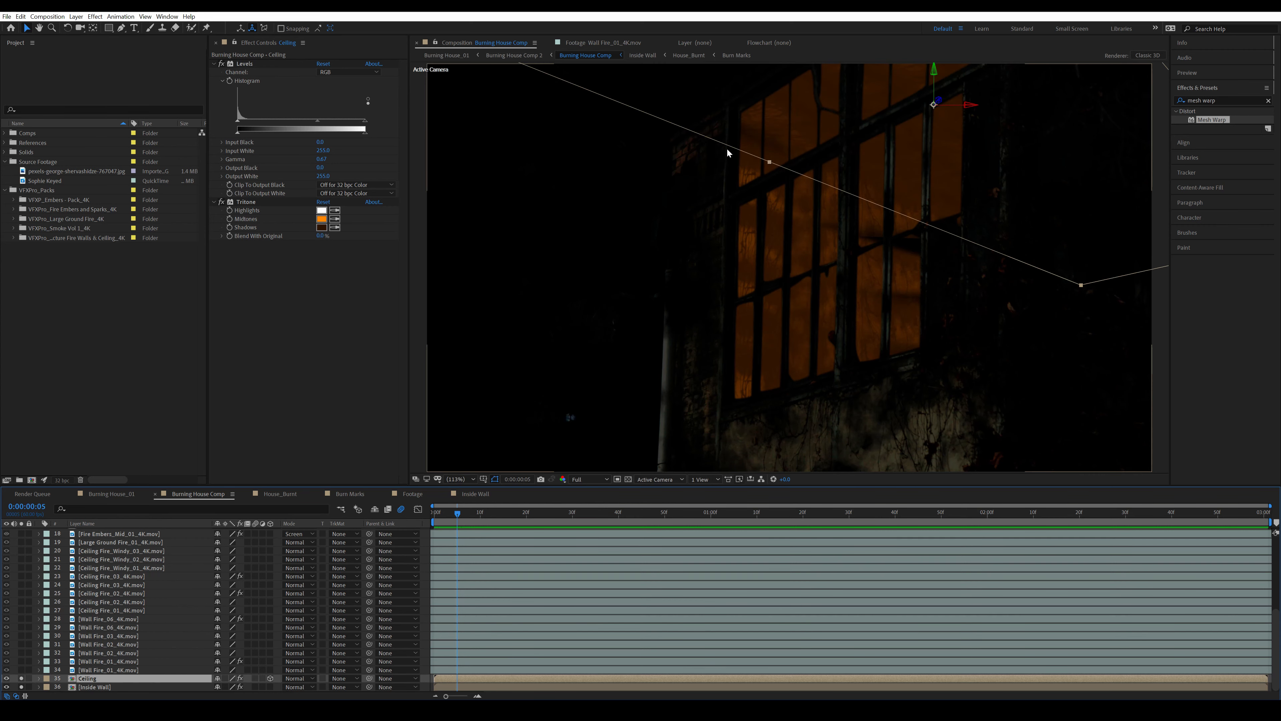
scroll(931, 233, "down", 1)
left_click_drag(929, 231, 879, 323)
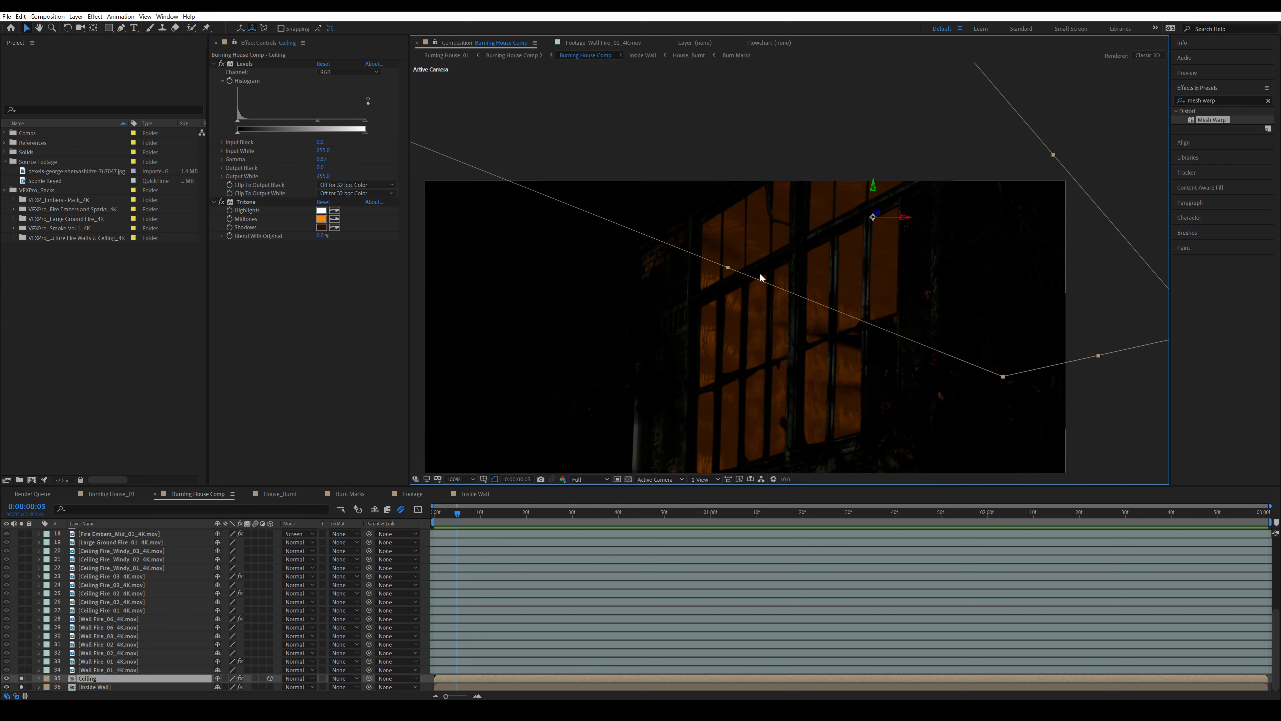
key("shift+slash")
Step: Add both Wall Fire_01_4K.mov layers to the soloed layers and inspect the masked and blurred copies
left_click(96, 669)
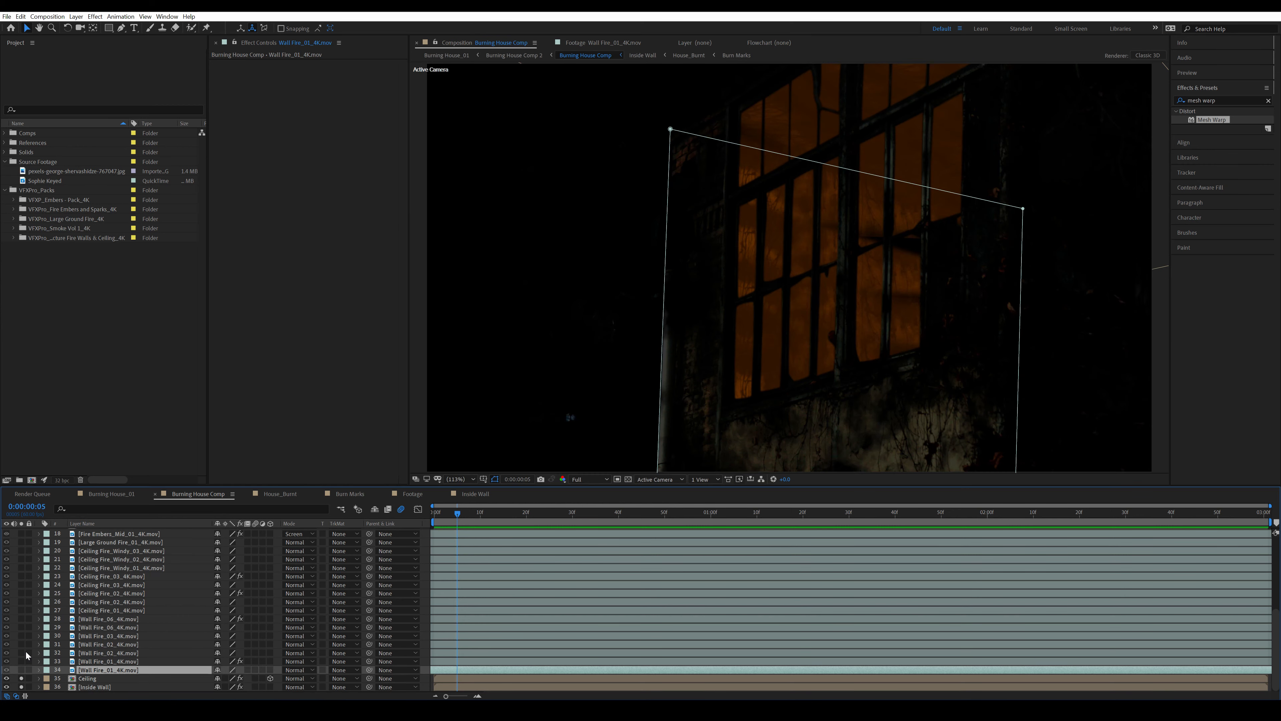
left_click(21, 670)
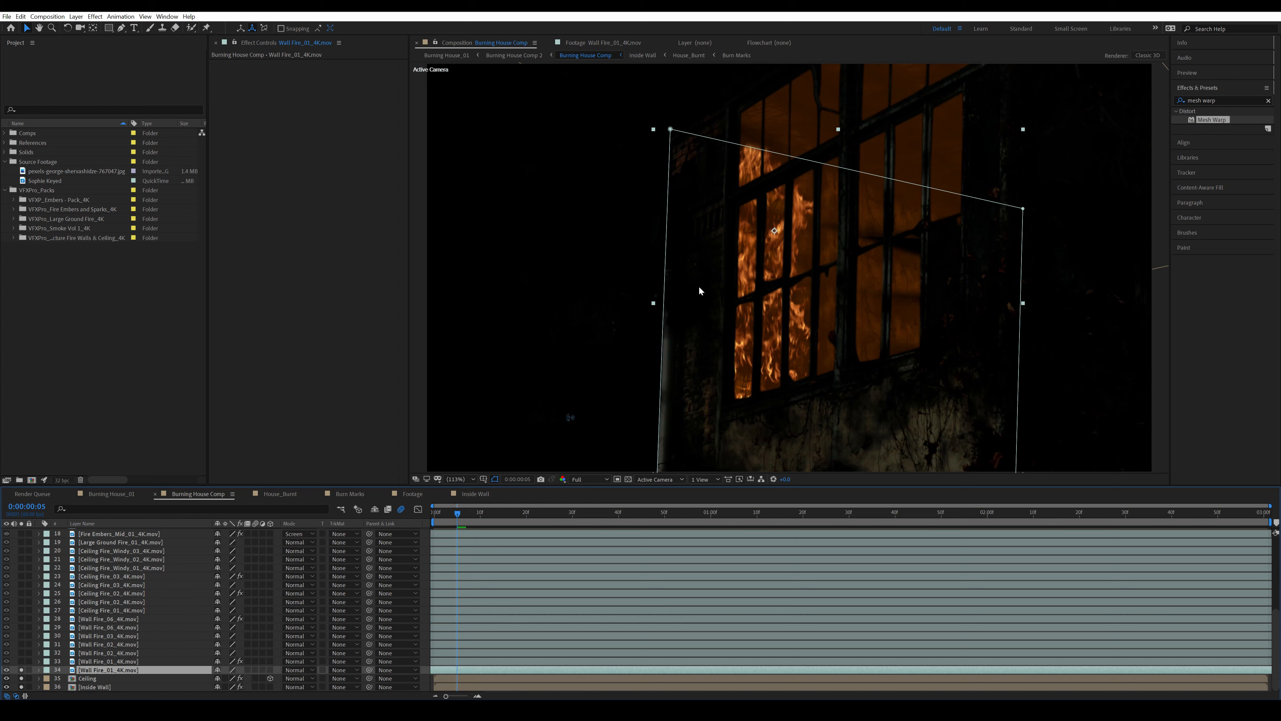
left_click(101, 661)
left_click(21, 661)
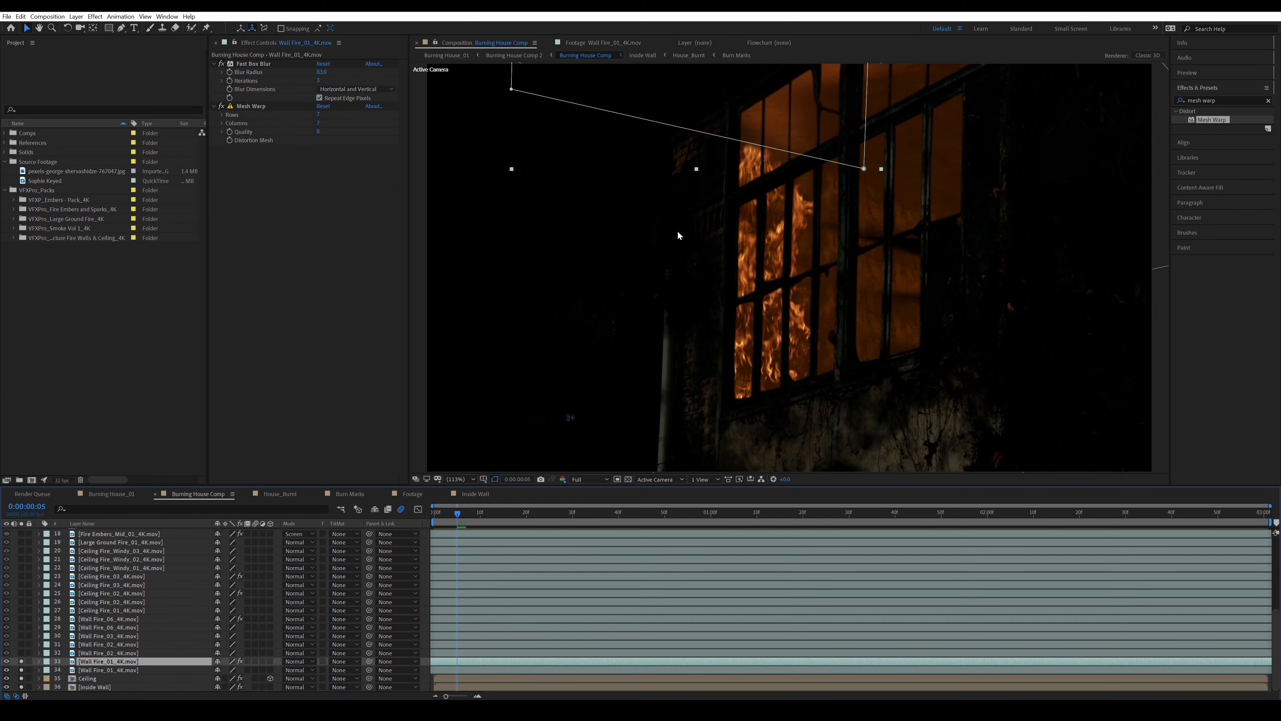
left_click(104, 670)
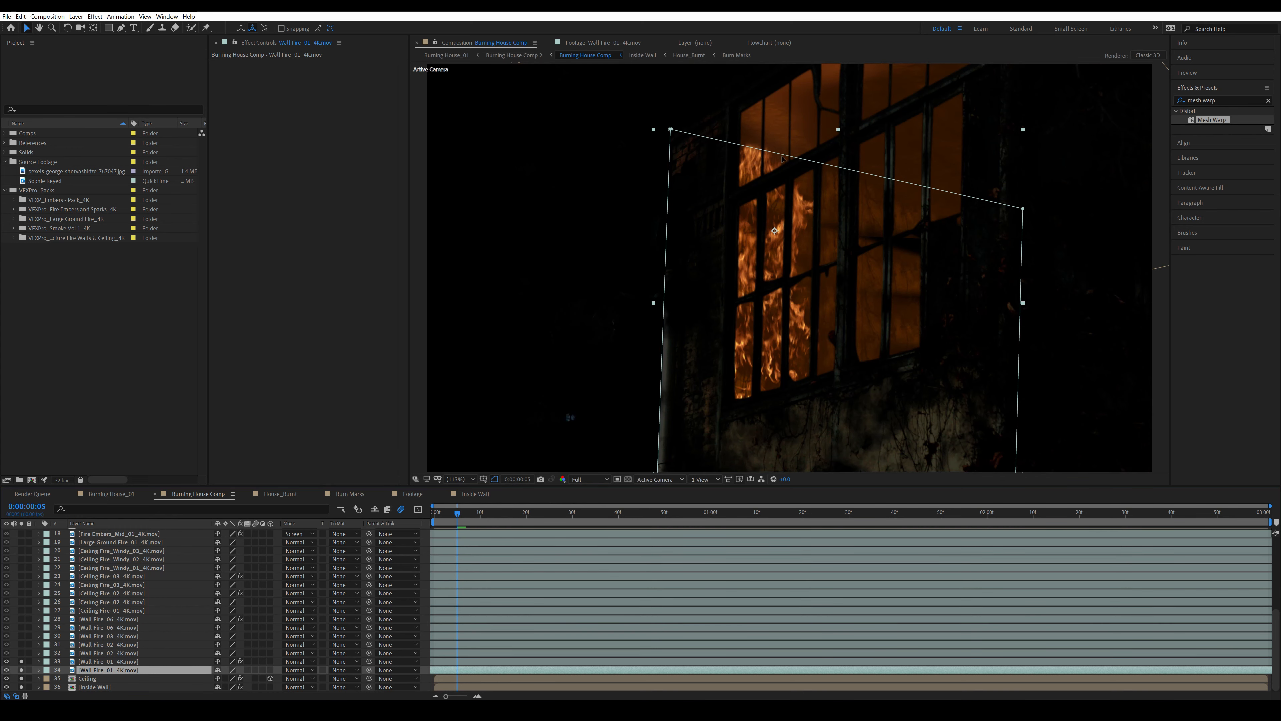
Step: Solo both Wall Fire_02_4K.mov layers along with the other wall fires
left_click(102, 652)
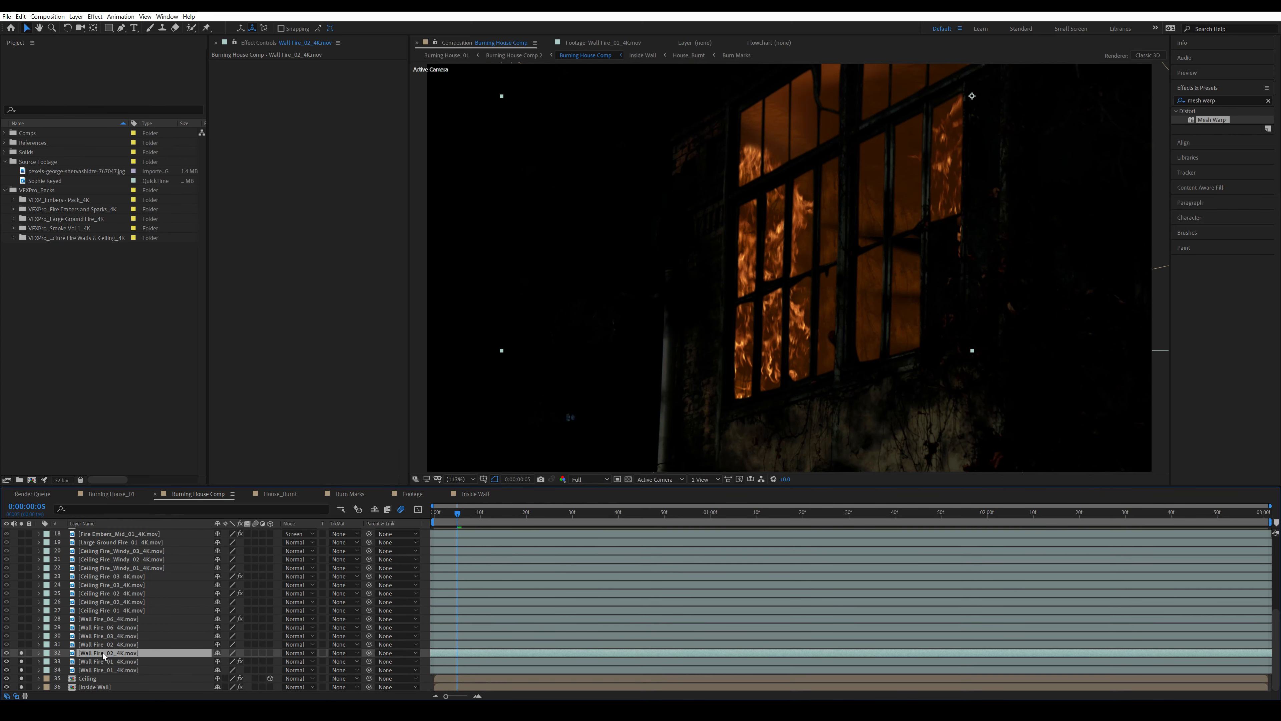
left_click(110, 645)
left_click(22, 645)
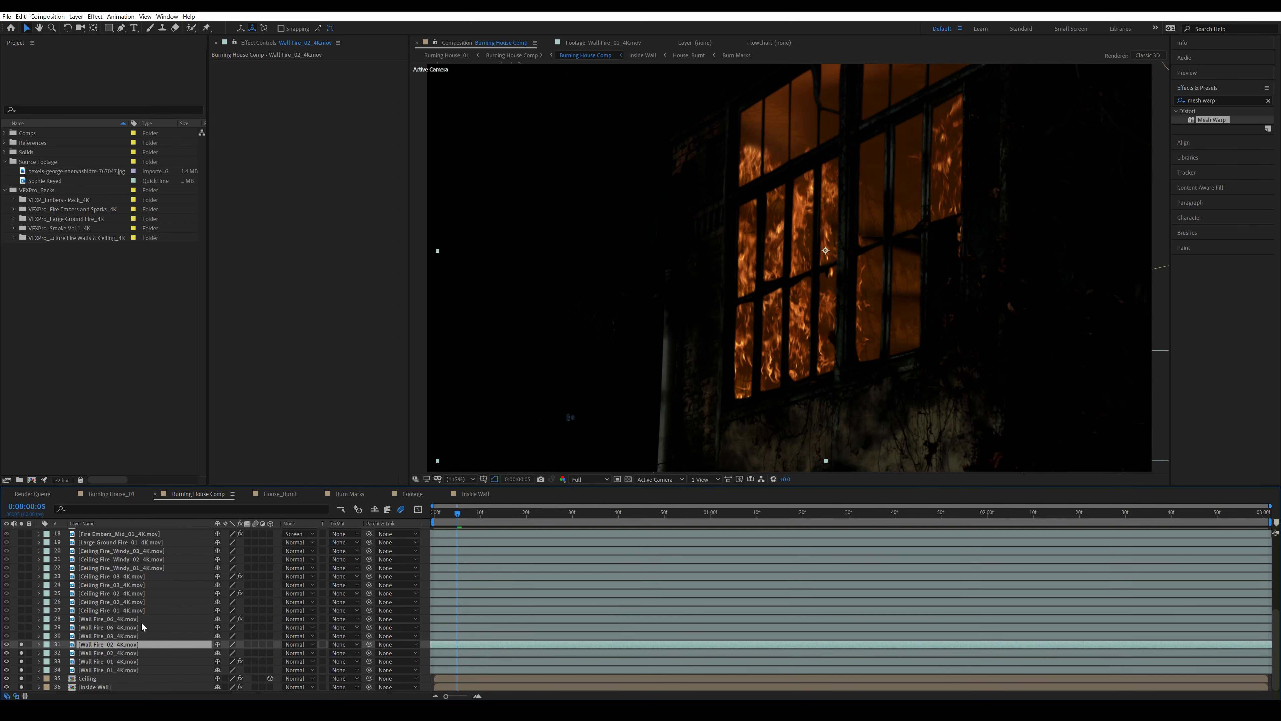
Step: Solo the Wall Fire_03_4K.mov layer and both Wall Fire_06_4K.mov layers in Burning House Comp
left_click(142, 635)
left_click(116, 627)
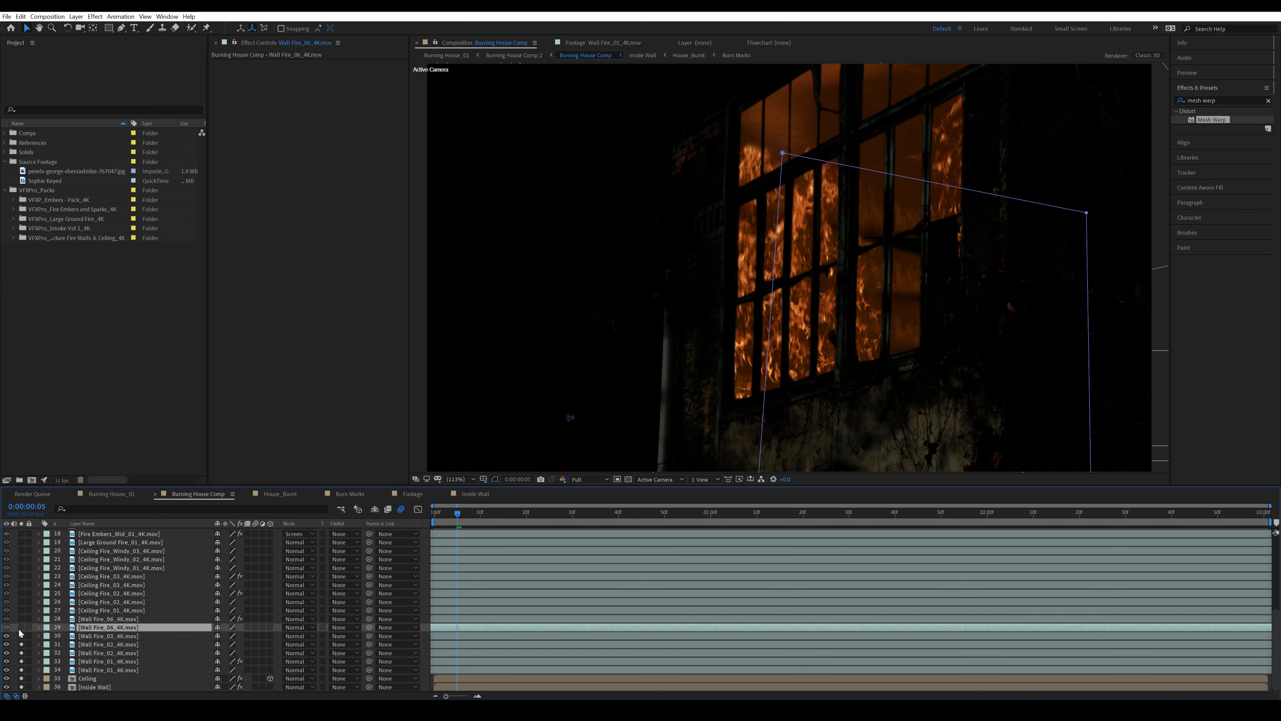
left_click(21, 627)
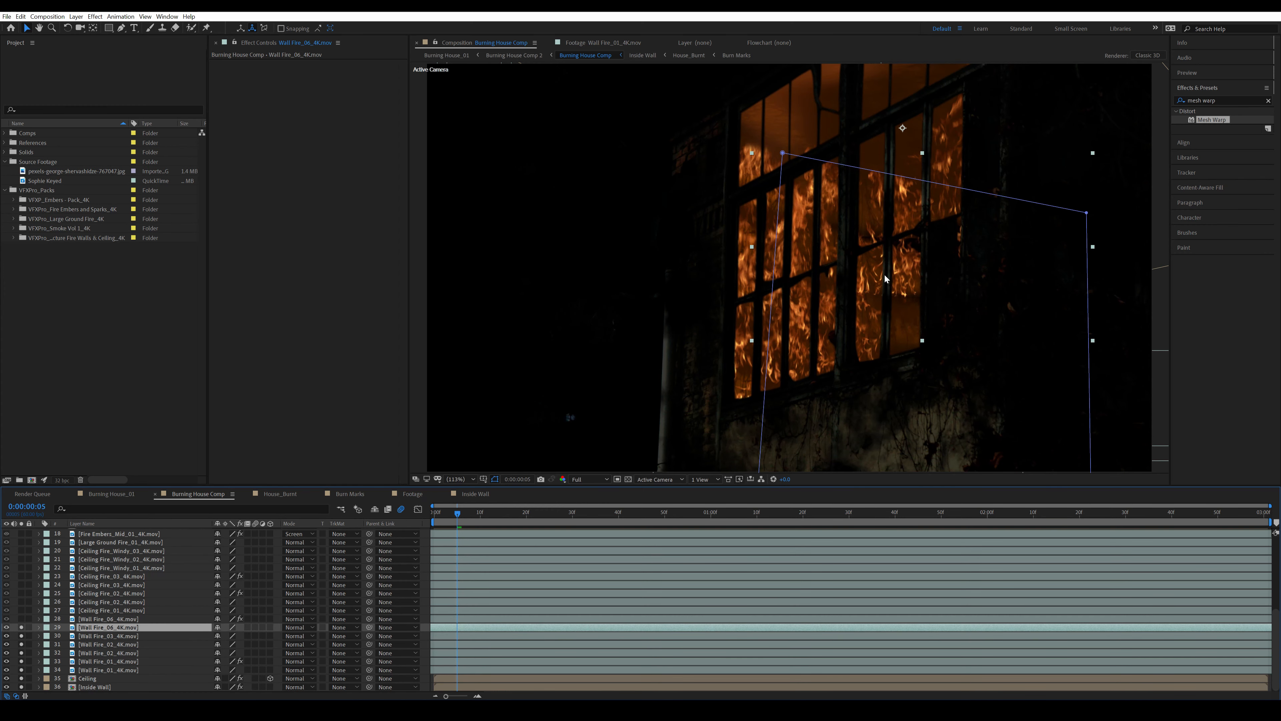
key("ctrl+Up")
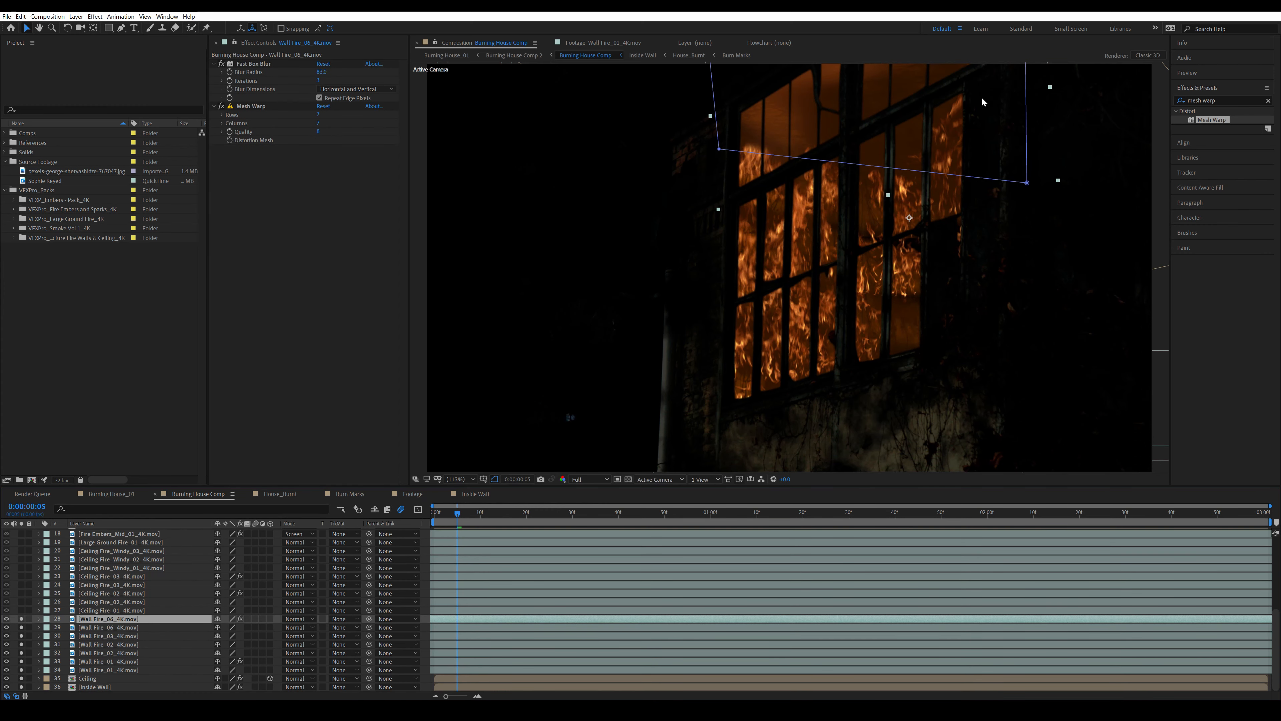
Step: Solo the plain and Fast Box Blur copies of the Ceiling Fire_03_4K.mov layer
left_click(130, 586)
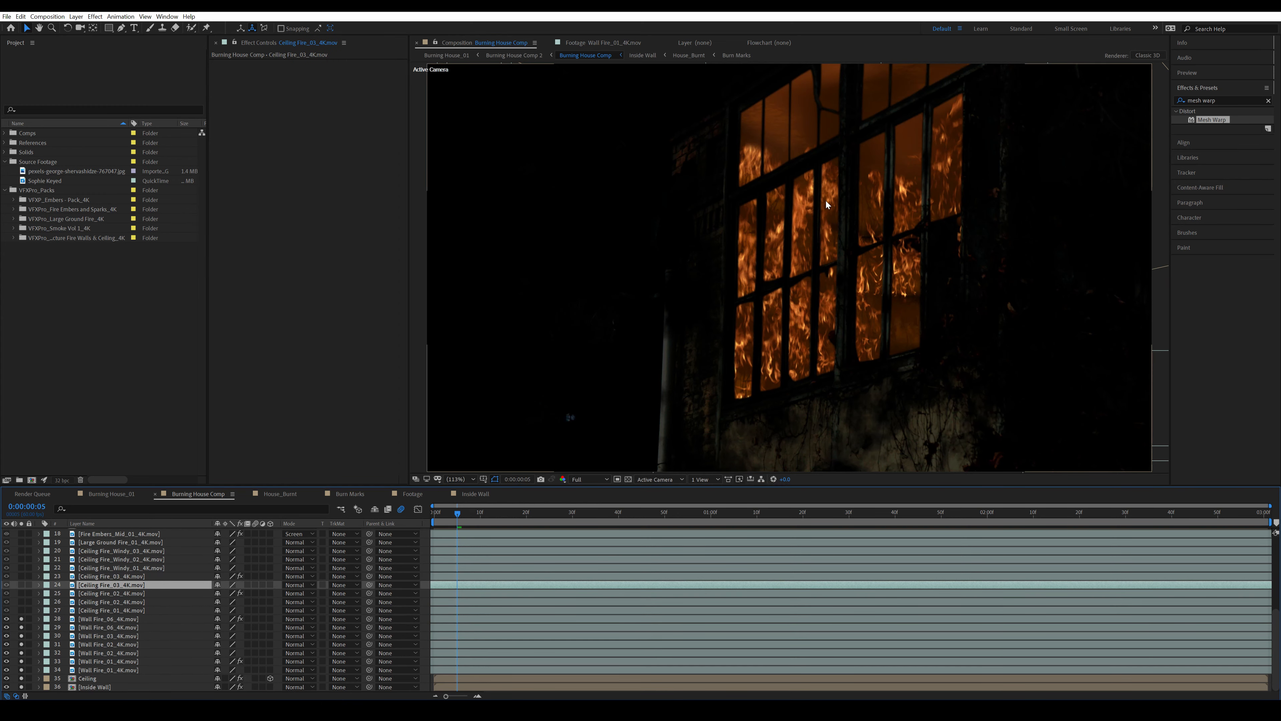
left_click(21, 585)
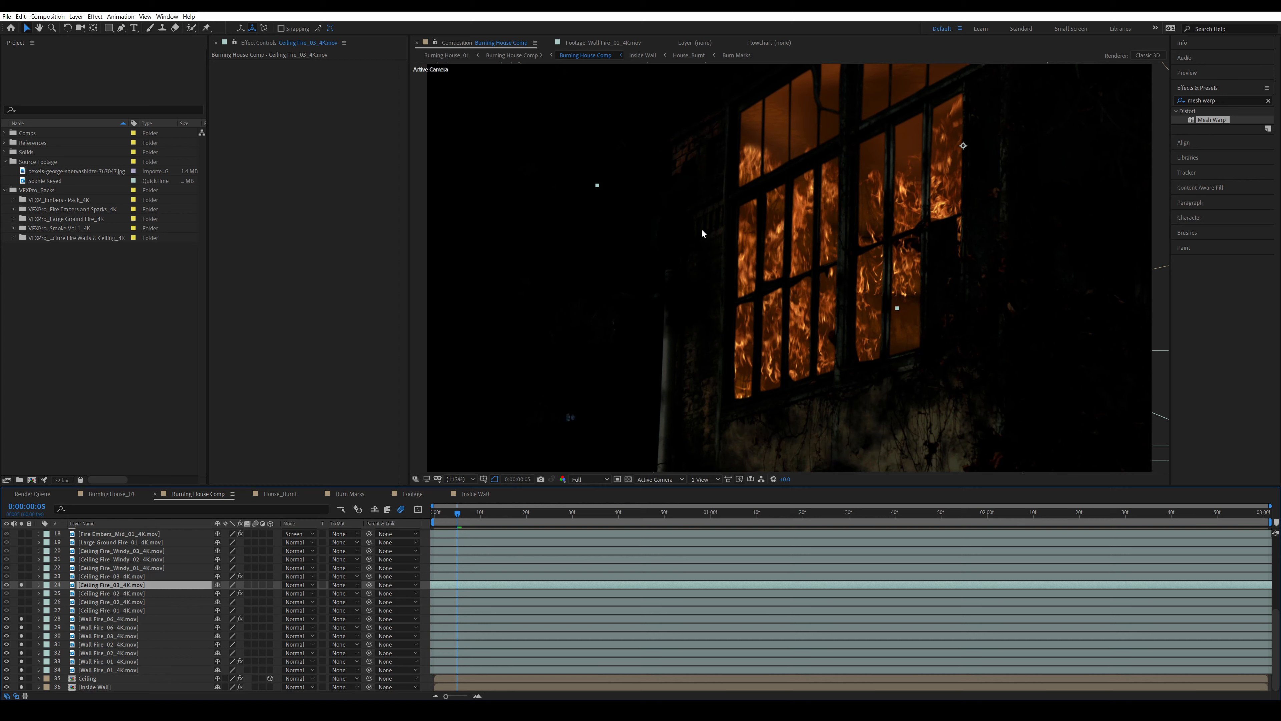
left_click(89, 576)
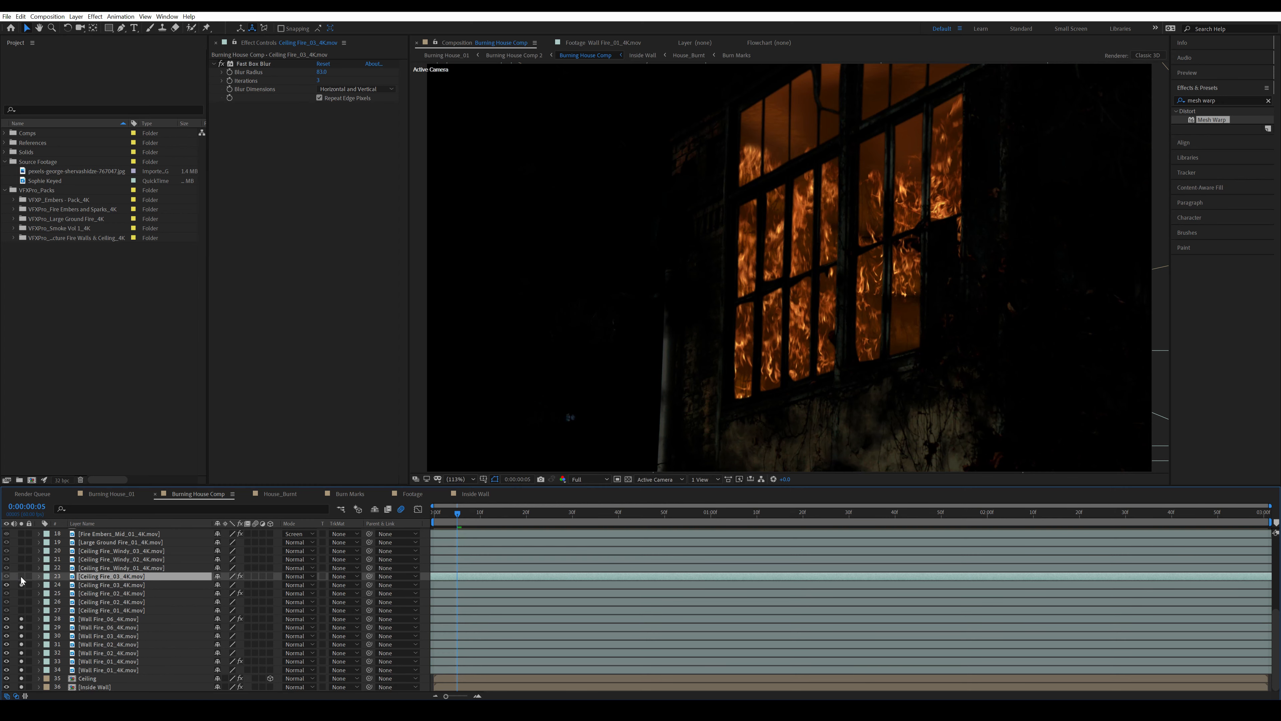
left_click(21, 576)
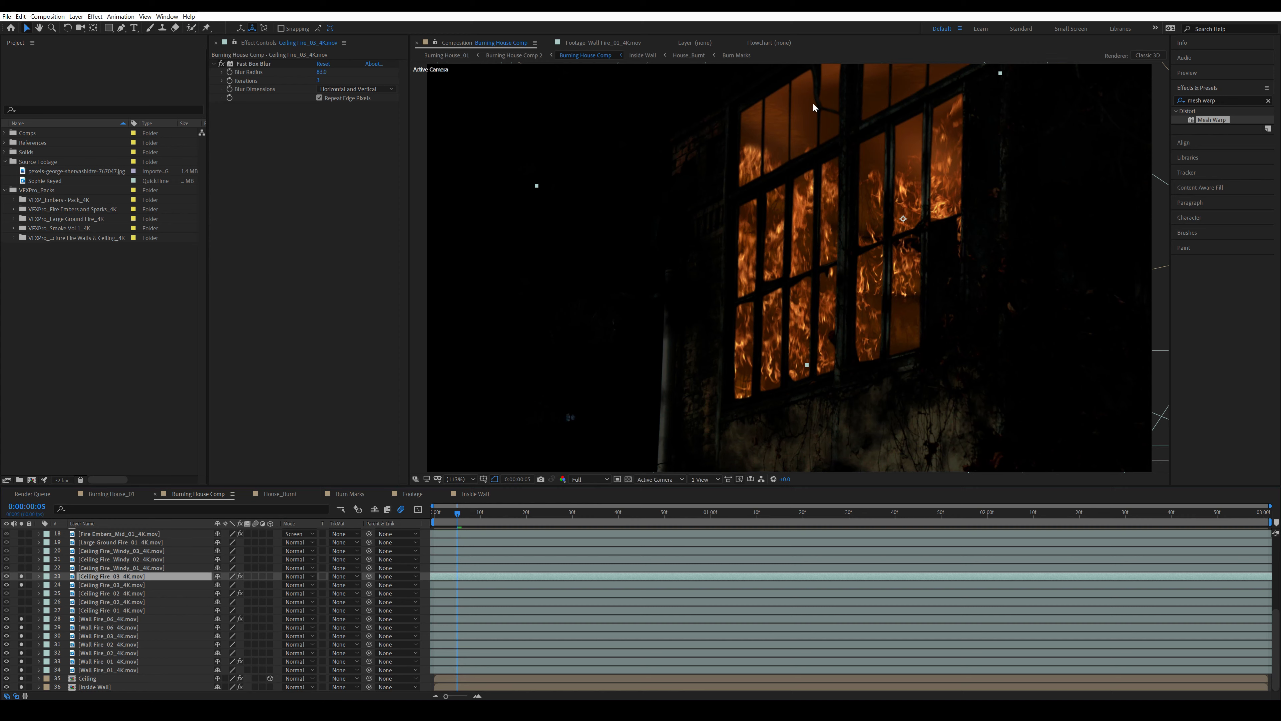
Step: Solo both Ceiling Fire_02_4K.mov layers and the Ceiling Fire_01_4K.mov layer
left_click(186, 602)
left_click(21, 601)
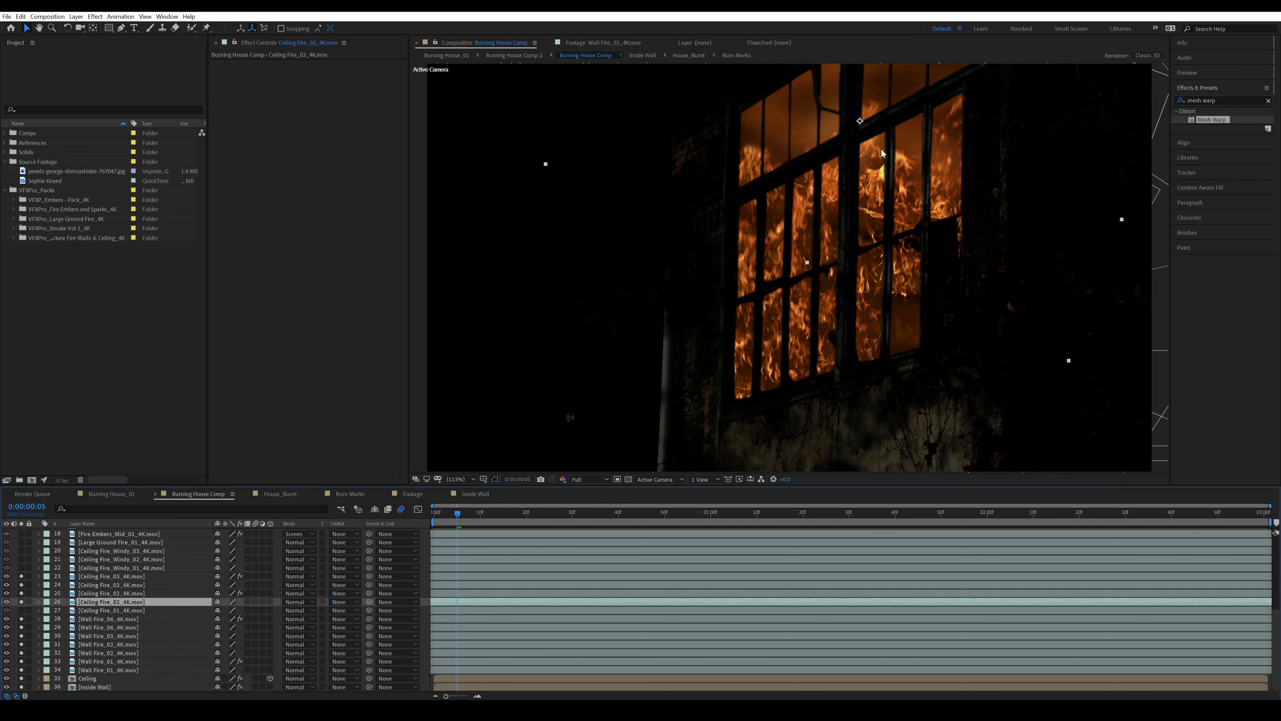
key("ctrl+Down")
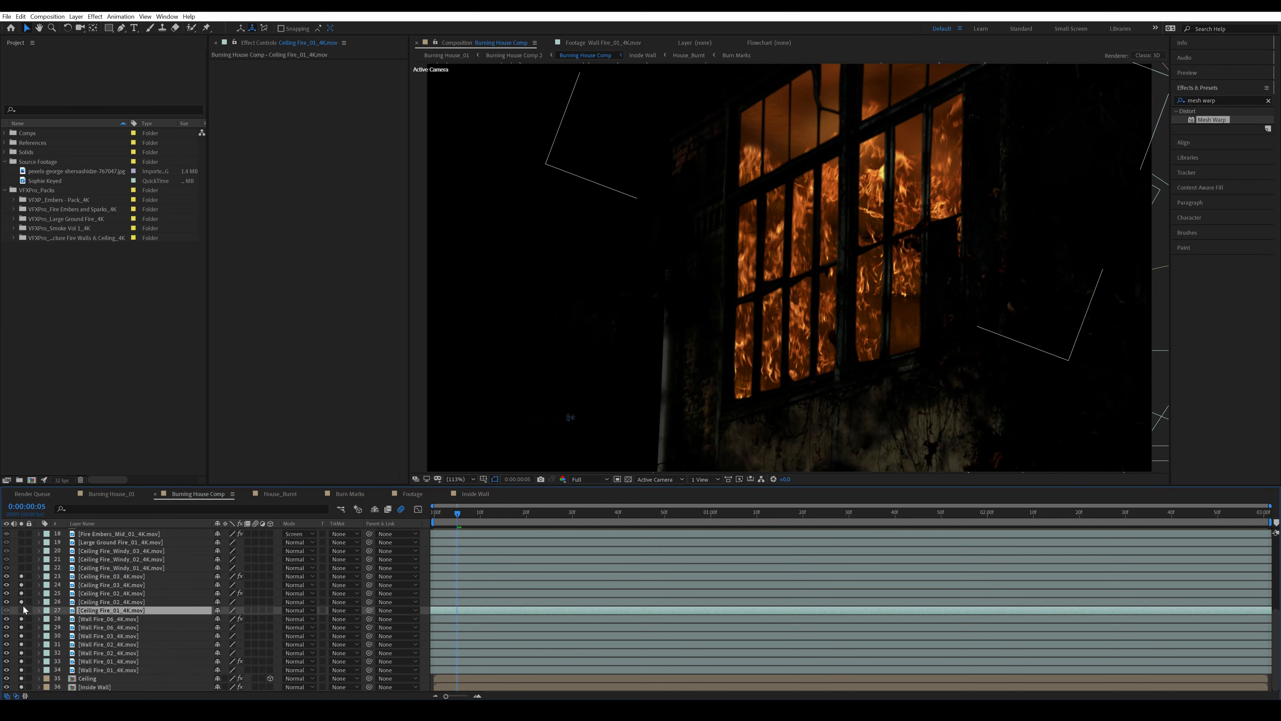
left_click(21, 609)
Step: Solo the Ceiling Fire_Windy_01, Ceiling Fire_Windy_02 and Ceiling Fire_Windy_03 layers one after another
scroll(103, 593, "up", 2)
left_click(21, 619)
left_click(118, 618)
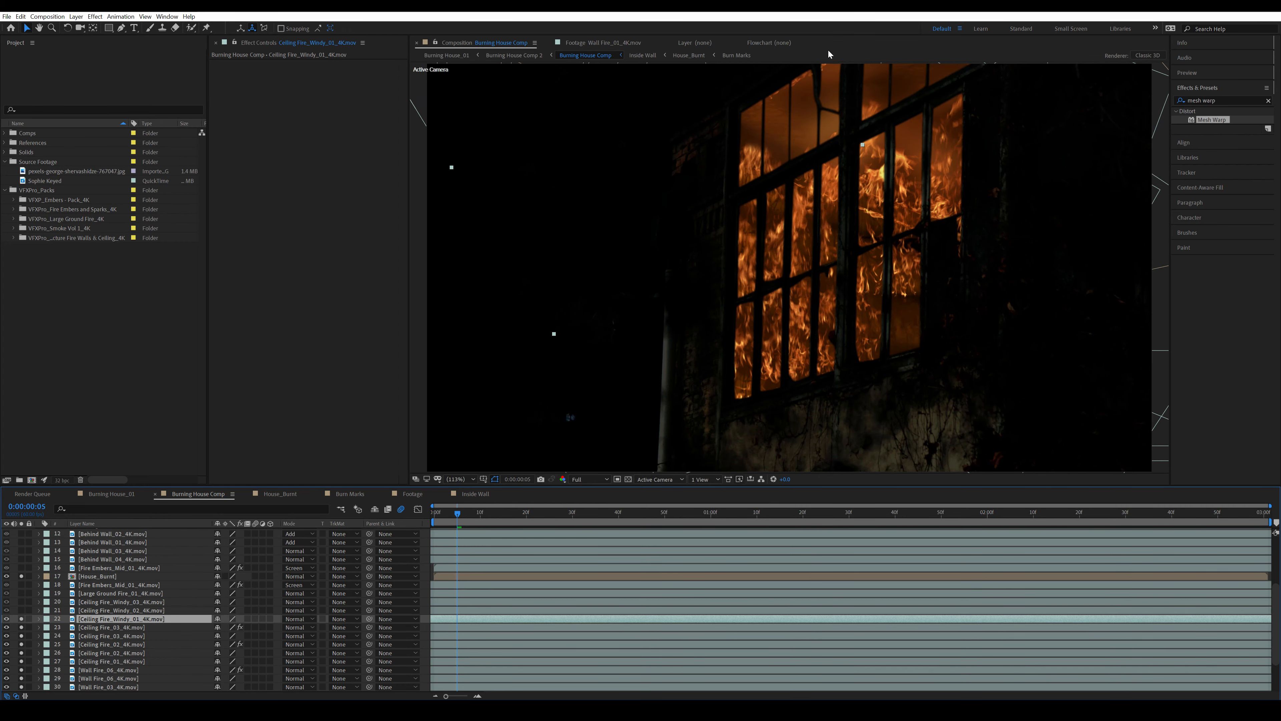
key("ctrl+Up")
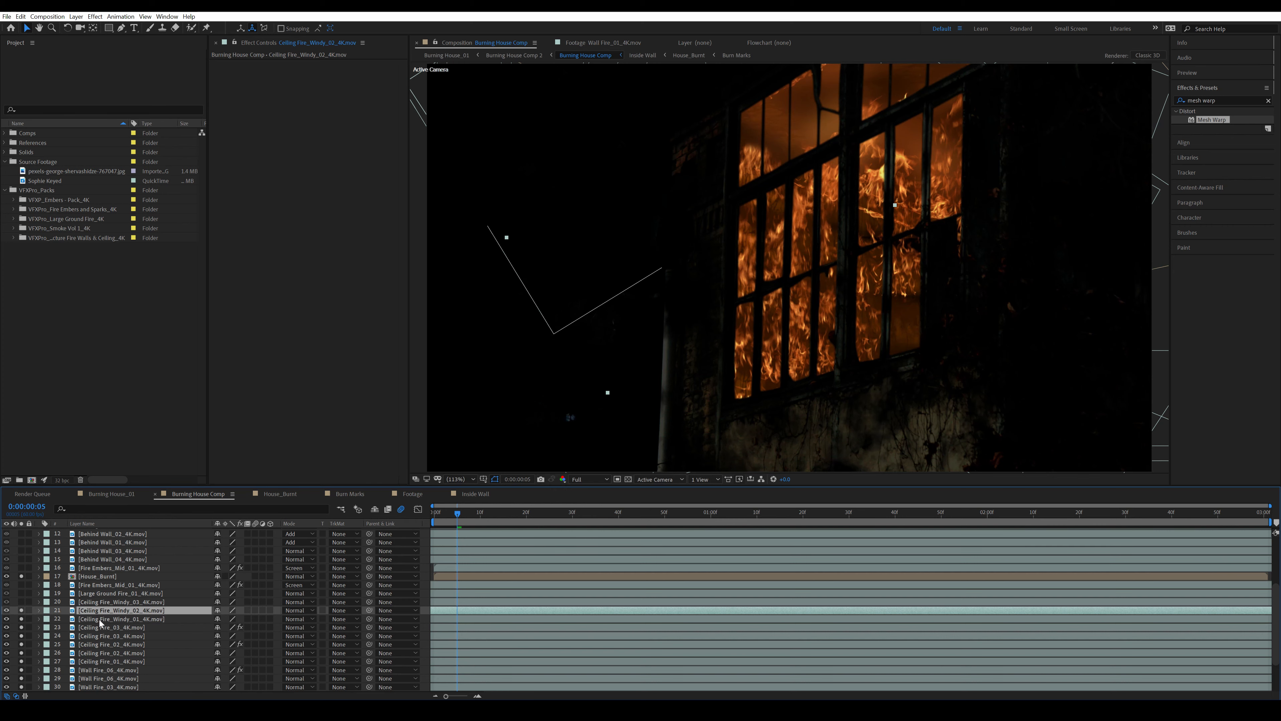
key("ctrl+Up")
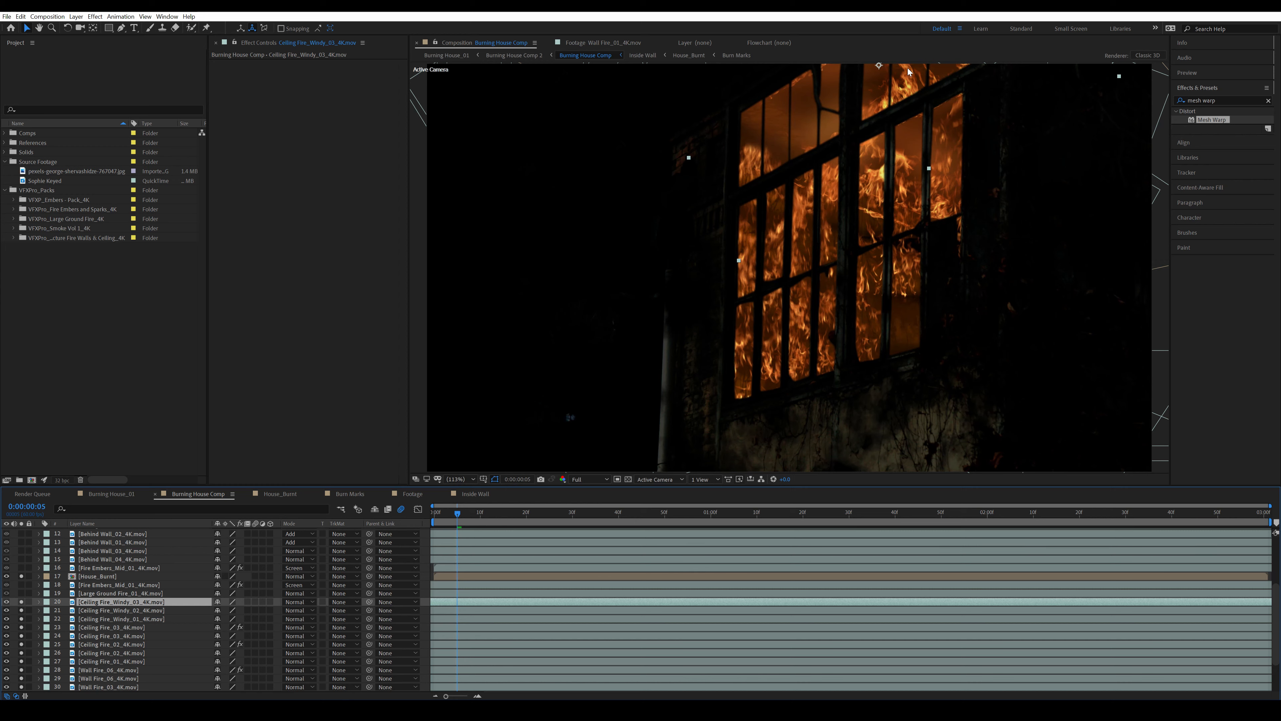
Step: Solo Large Ground Fire_01_4K.mov and the Fire Embers_Mid_01_4K.mov layer beneath House_Burnt, viewing the ground fire clip by itself
left_click(102, 591)
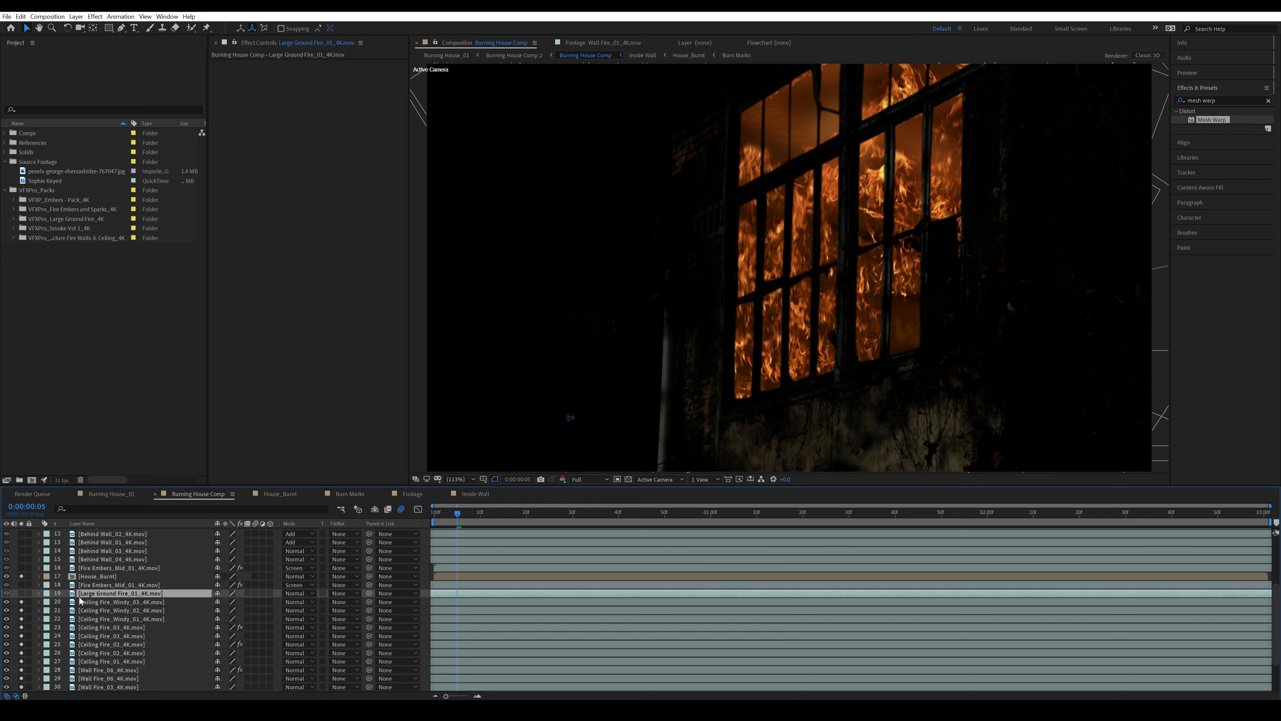
left_click(21, 594)
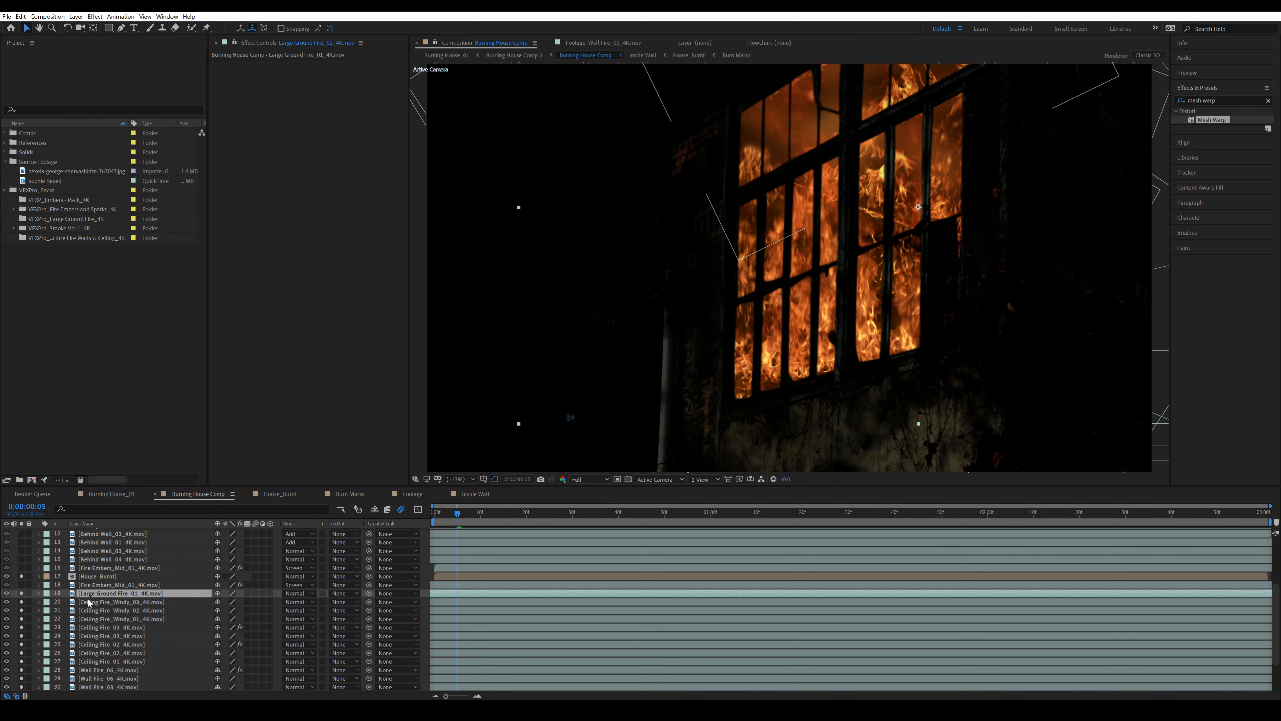
double_click(137, 591)
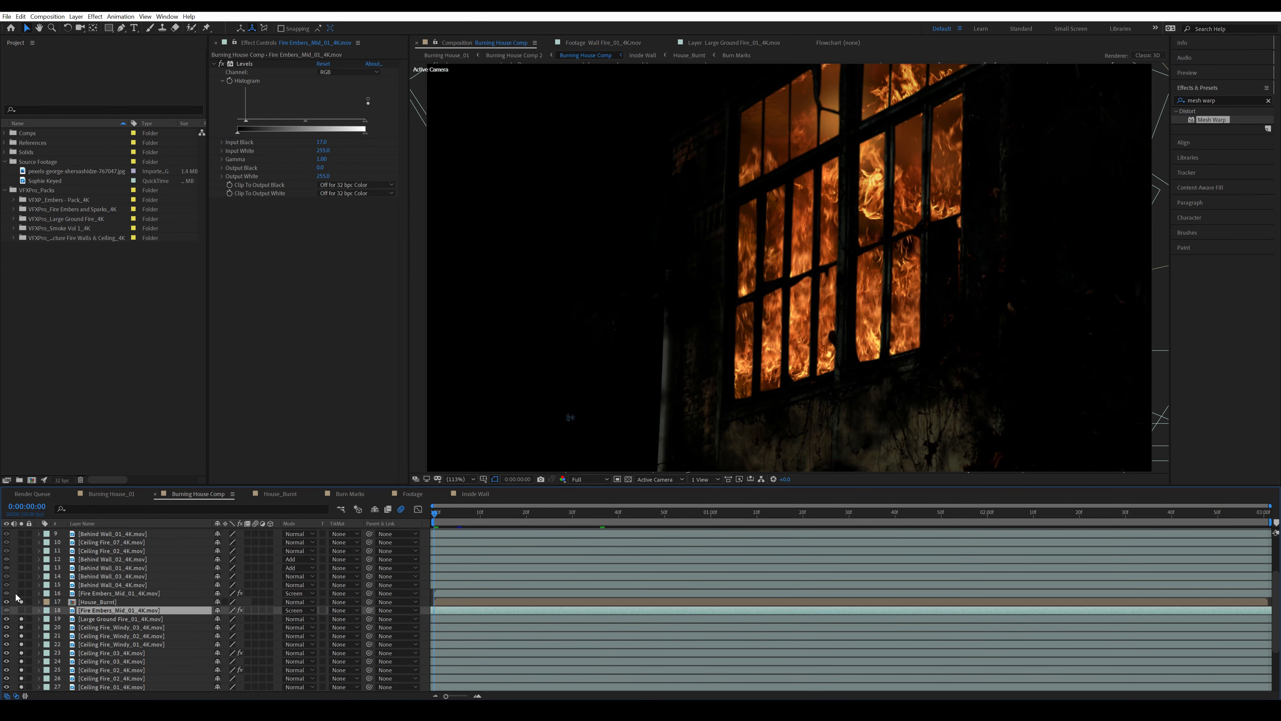
left_click(21, 610)
Step: Solo Behind Wall_04_4K.mov, scrub through its masked clip in its own layer view, and return to Burning House Comp
scroll(124, 565, "up", 3)
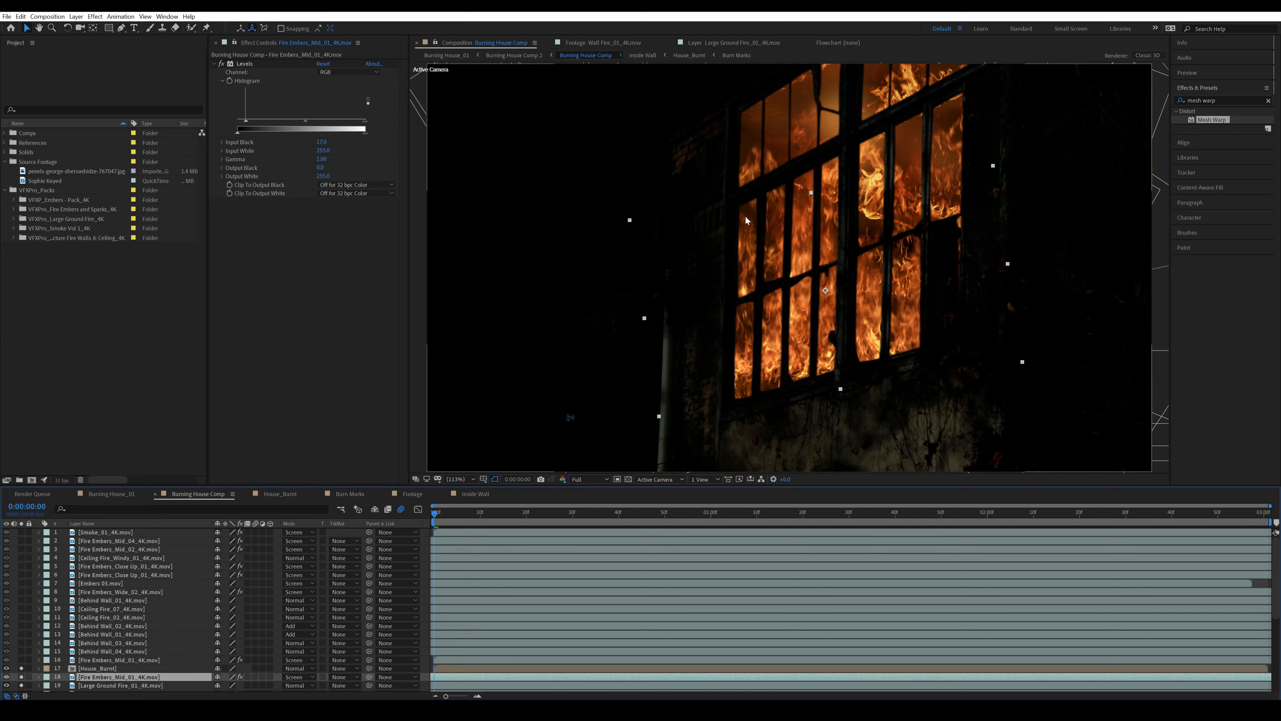
left_click(115, 651)
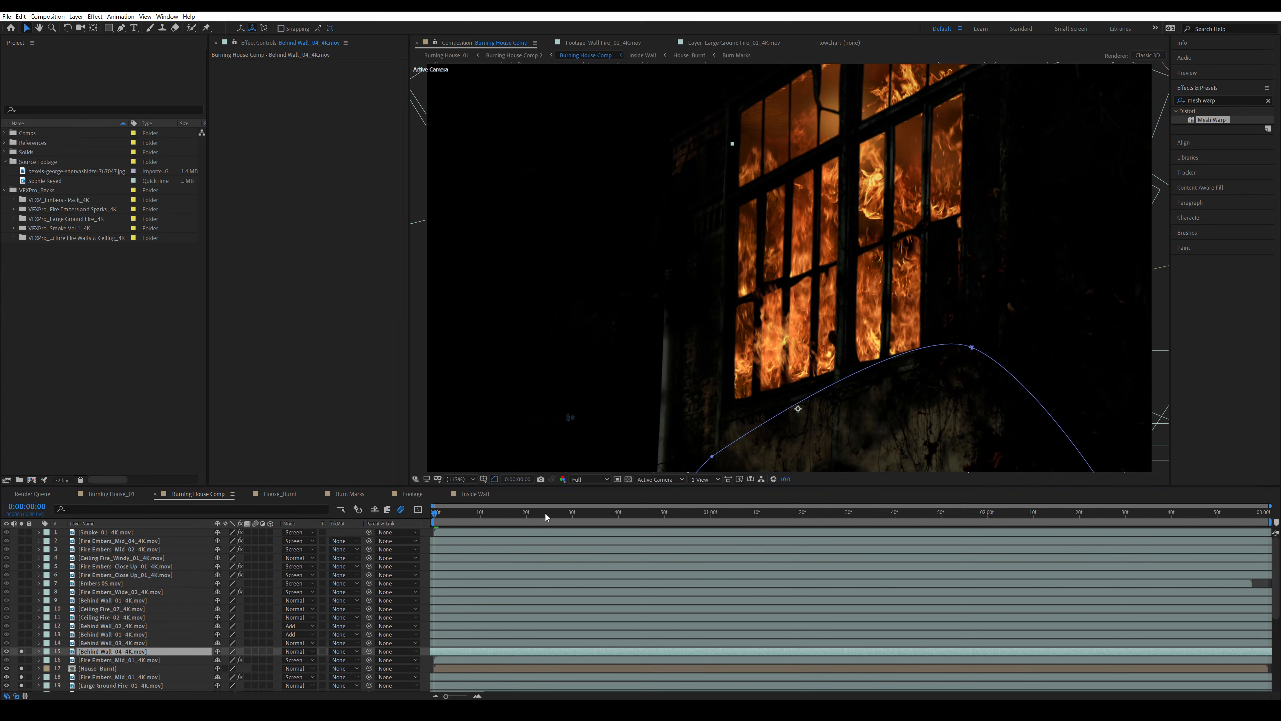
double_click(115, 651)
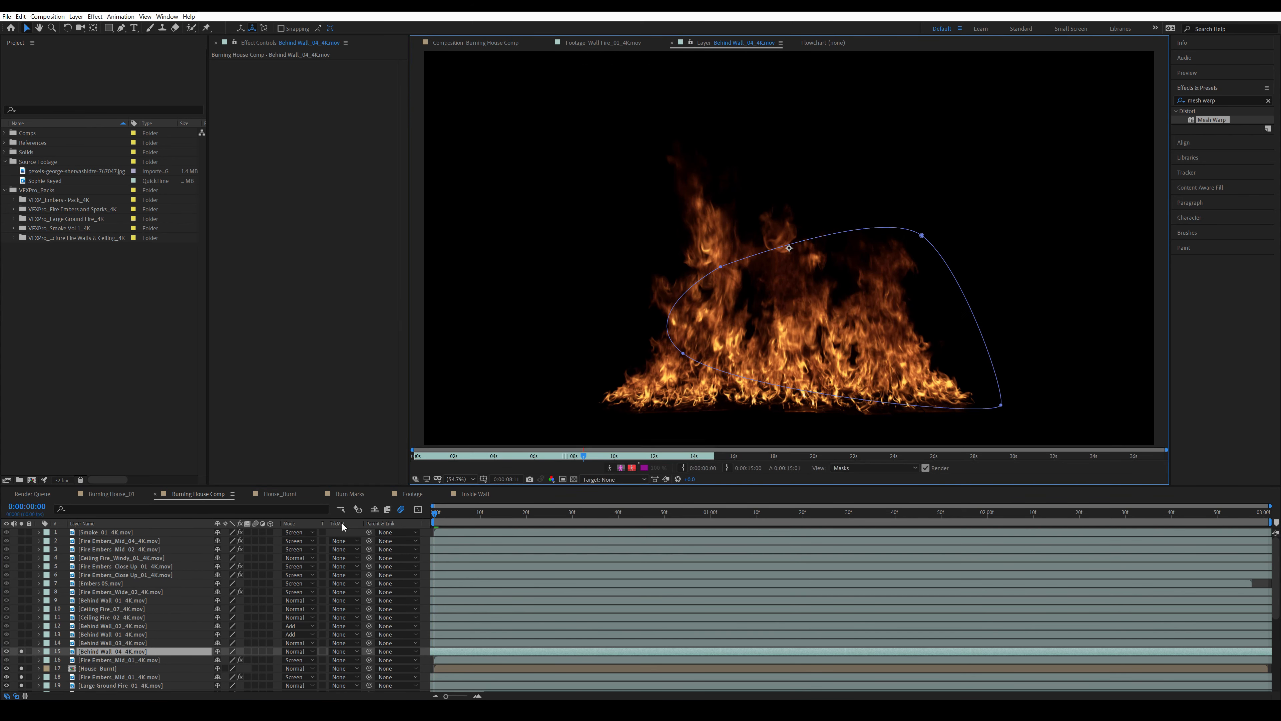
left_click_drag(561, 457, 550, 464)
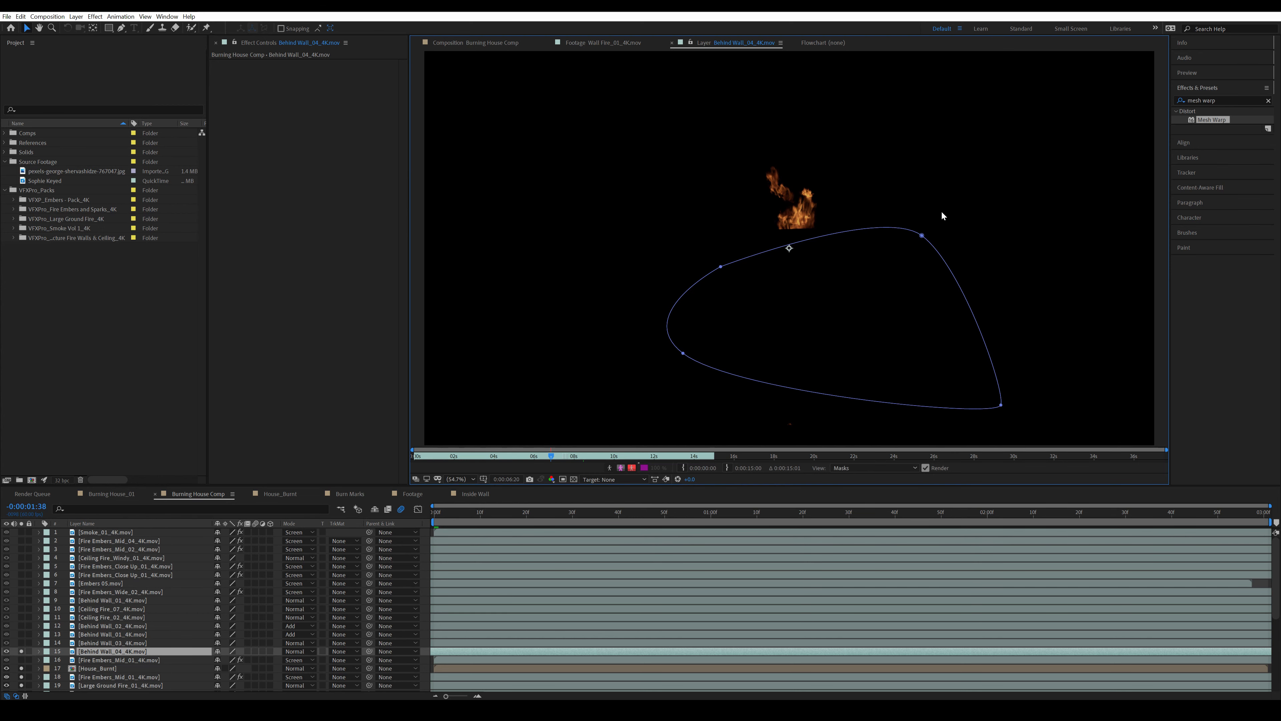
left_click(477, 43)
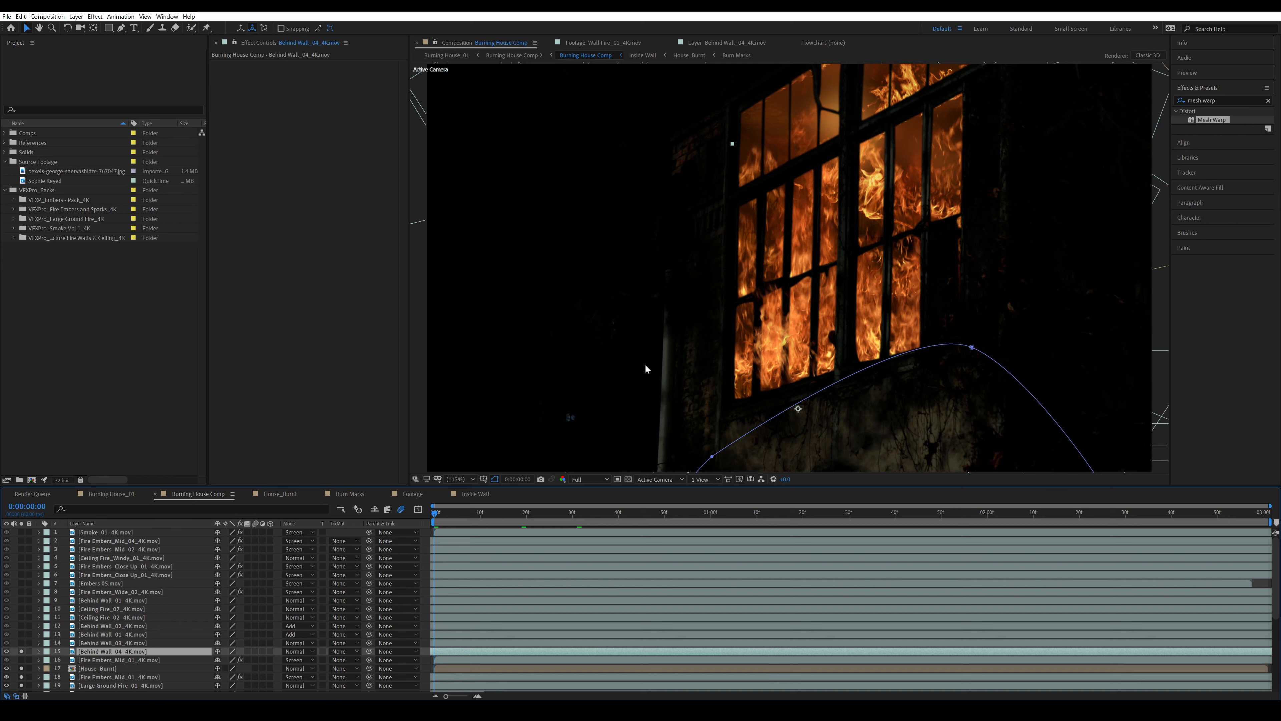
Step: Solo the Behind Wall_03, Behind Wall_01 and Behind Wall_02 layers above House_Burnt
left_click(32, 634)
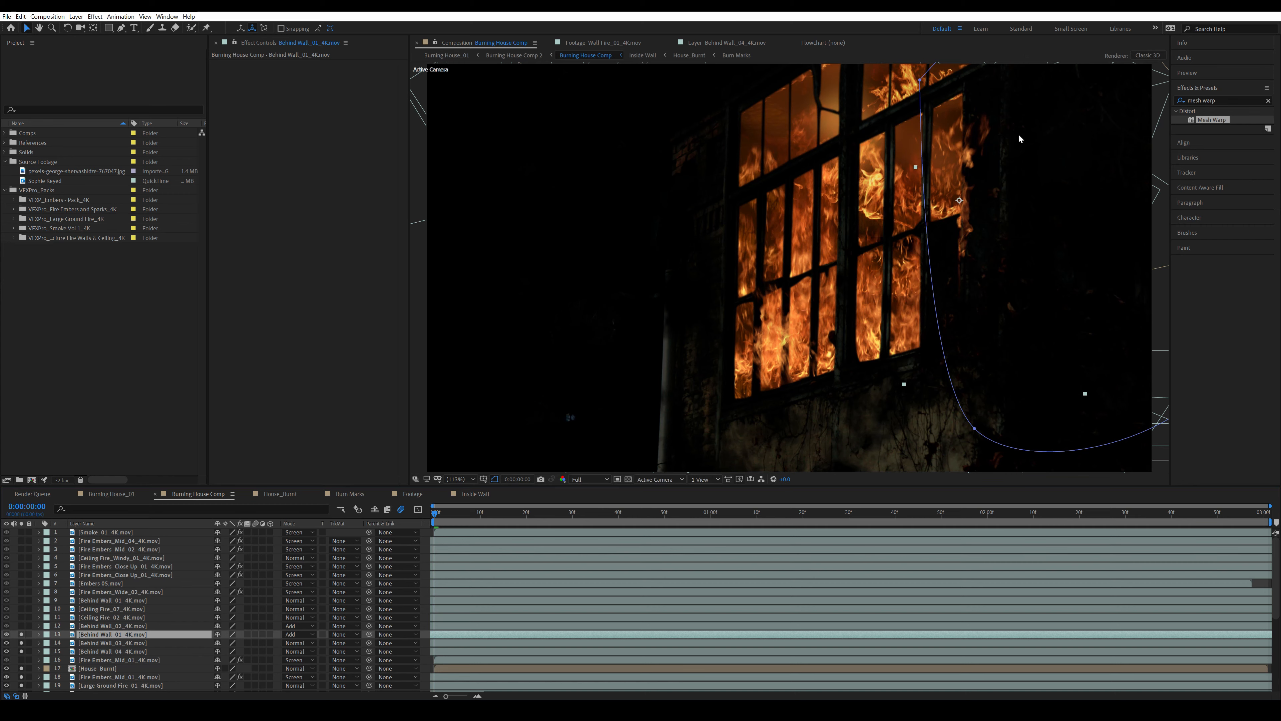
key("ctrl+Up")
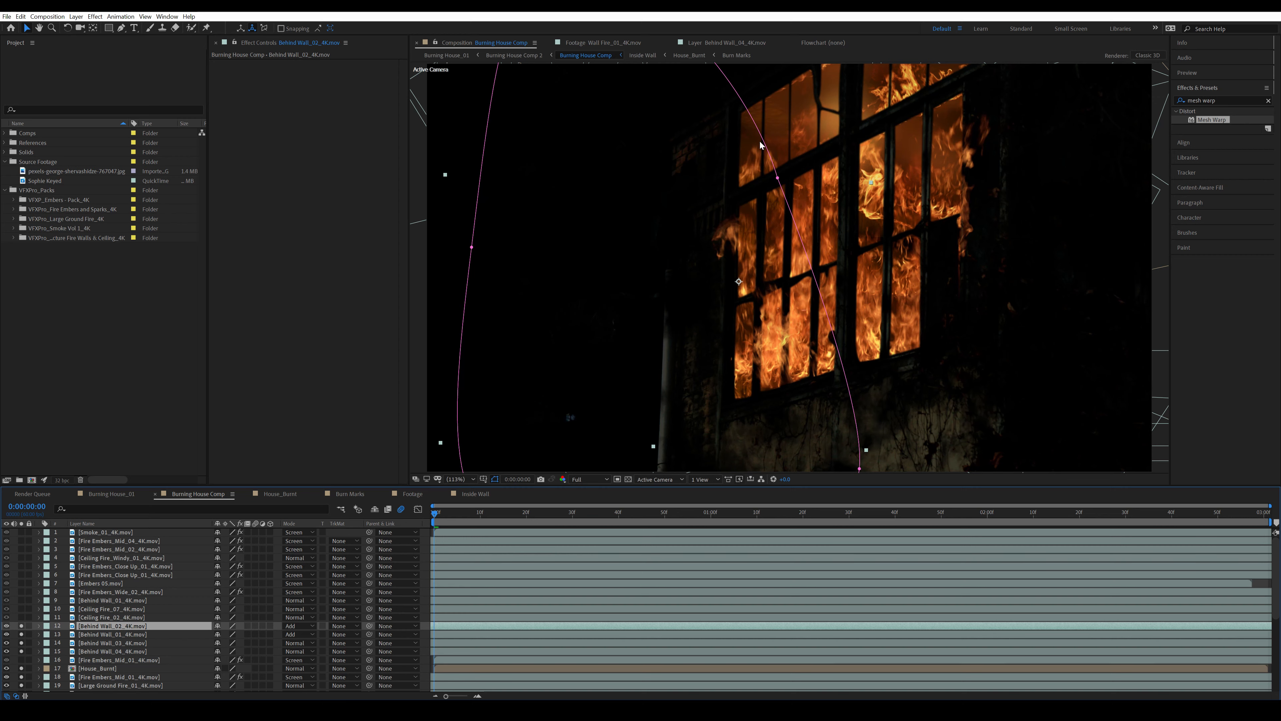
Step: Solo the Ceiling Fire_02_4K.mov layer above Behind Wall_02_4K.mov
key("ctrl+Up")
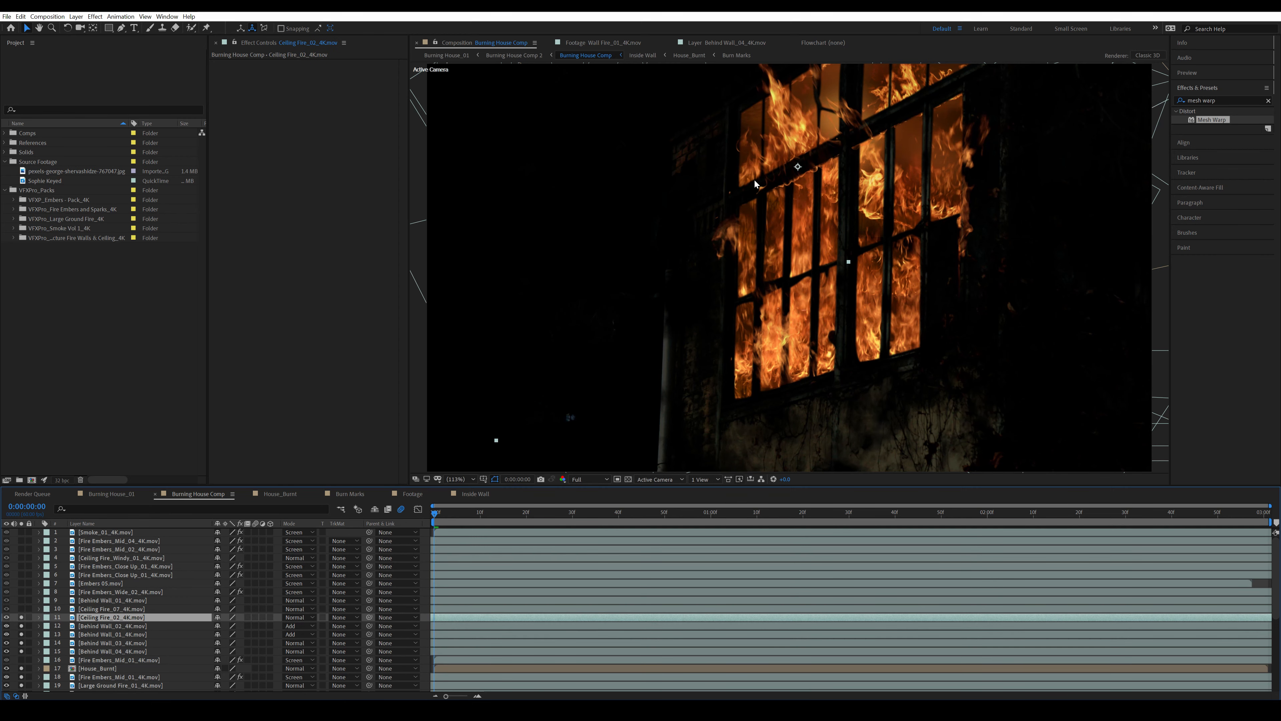
left_click(21, 617)
left_click(21, 618)
Step: Try rotating the Ceiling Fire_02_4K.mov layer in the composition view and undo the rotation
key("w")
left_click_drag(956, 132, 874, 166)
key("ctrl+z")
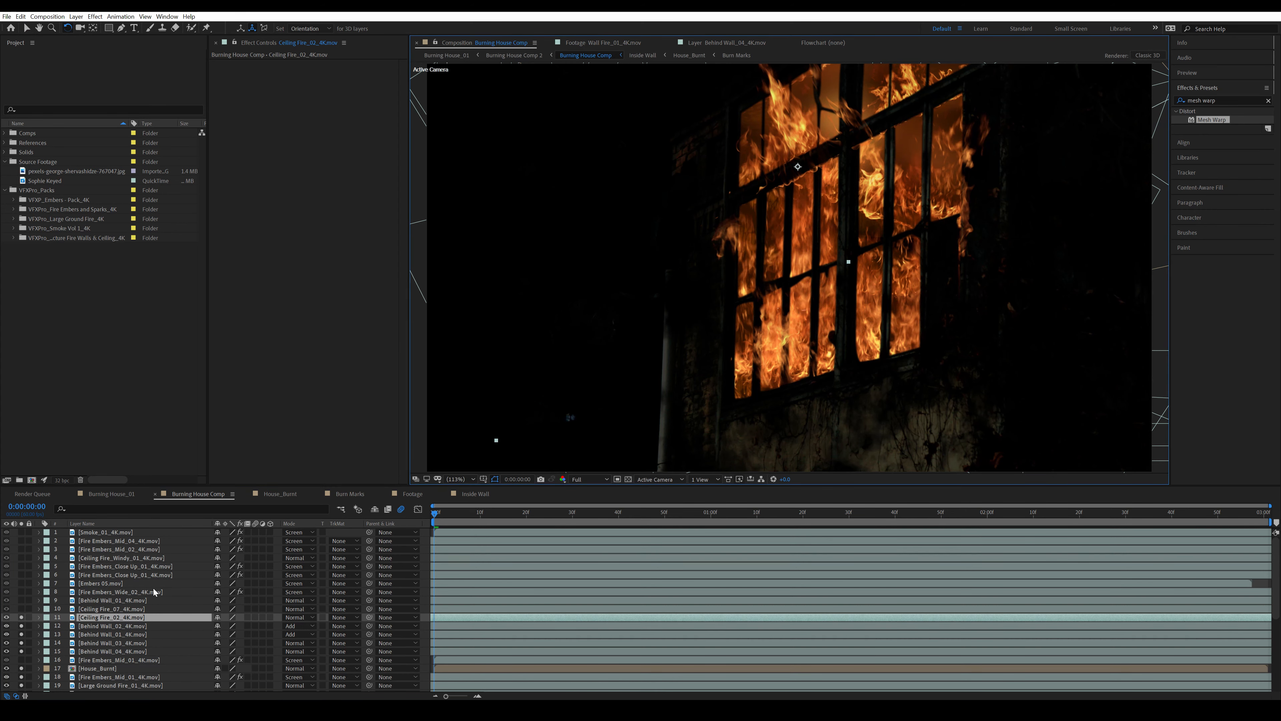
Step: Solo Ceiling Fire_07_4K.mov, view its clip in its own layer view, and return to Burning House Comp
left_click(112, 609)
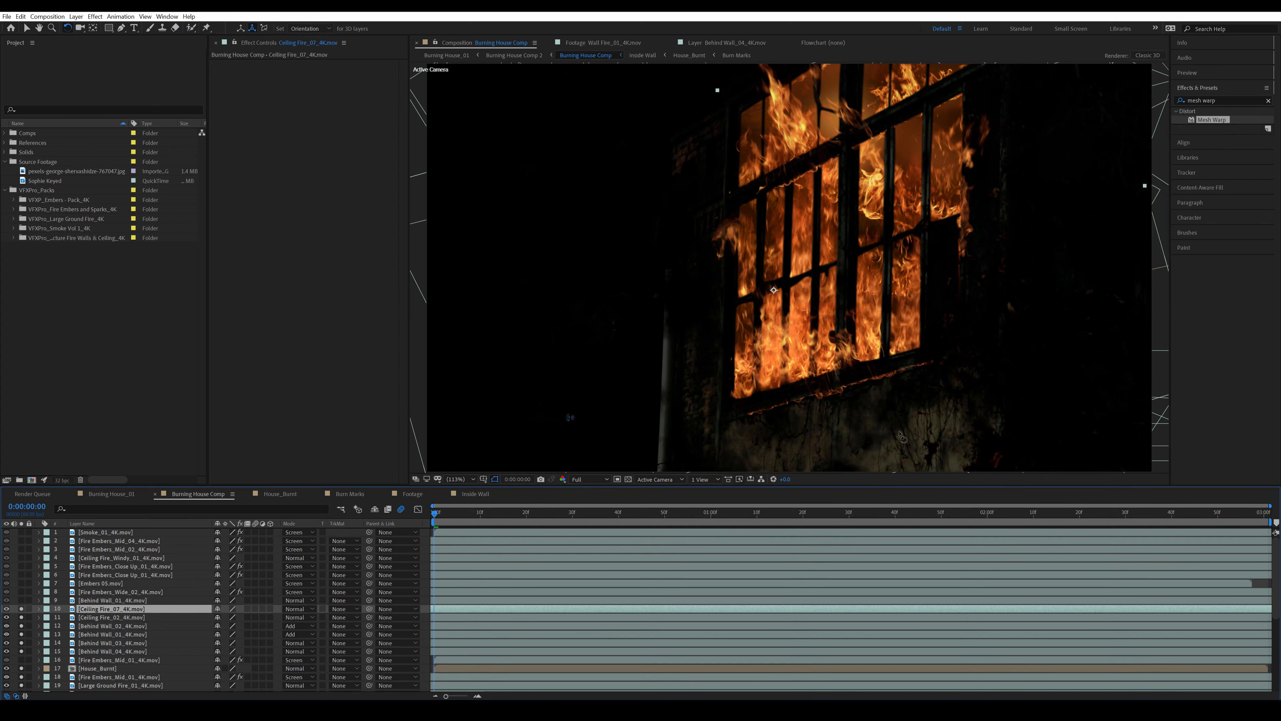
key("v")
double_click(115, 609)
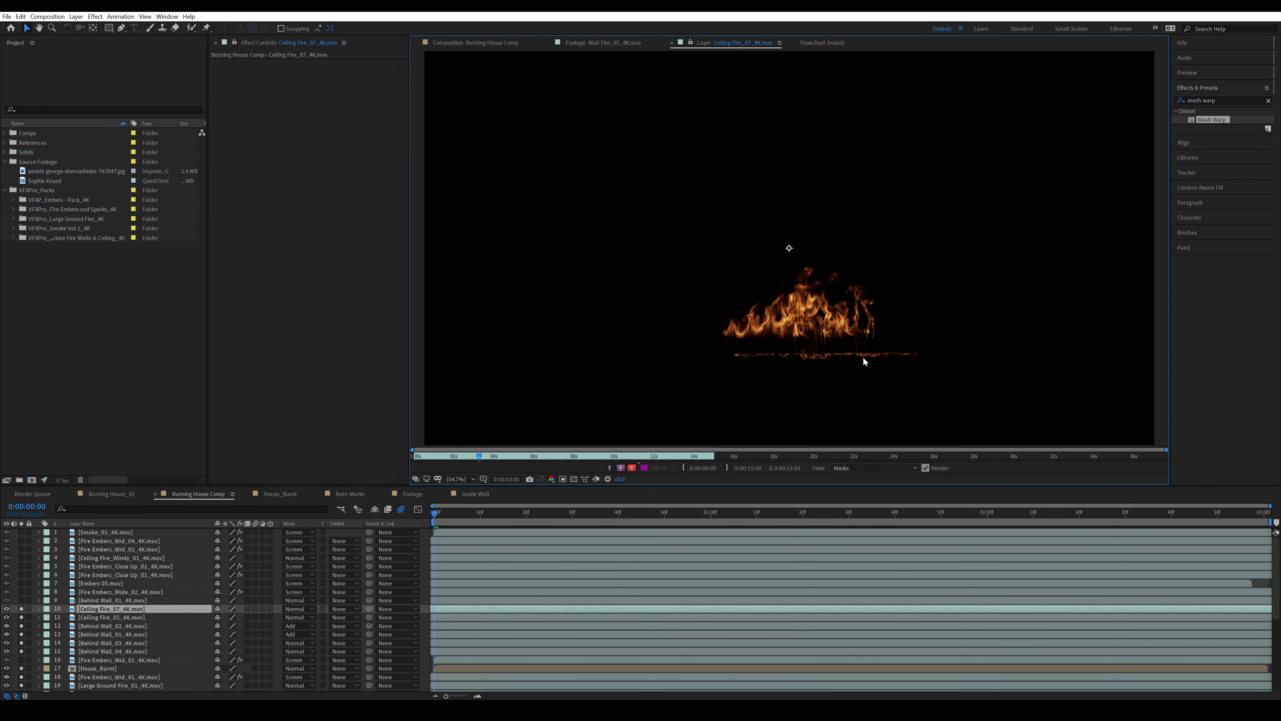
left_click(477, 44)
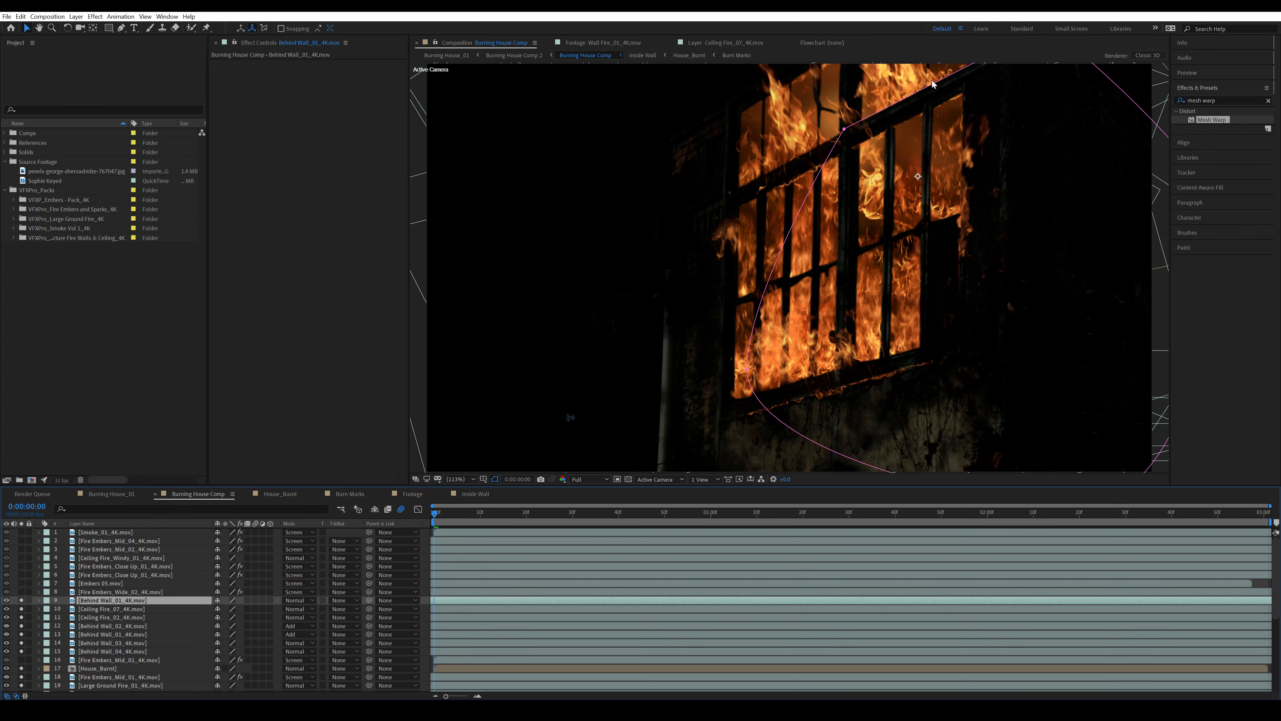
Step: Solo the upper Behind Wall_01, Ceiling Fire_Windy_01 and Fire Embers_Wide_02 layers
left_click(427, 596)
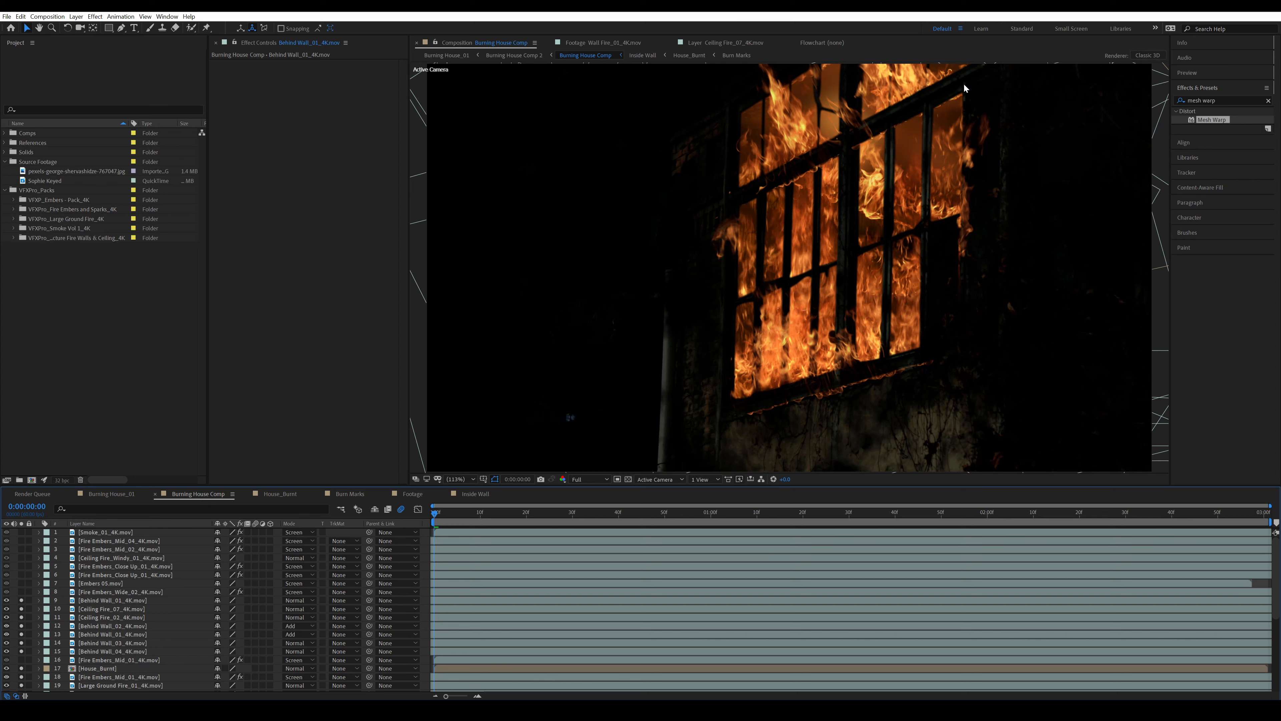
left_click(932, 124)
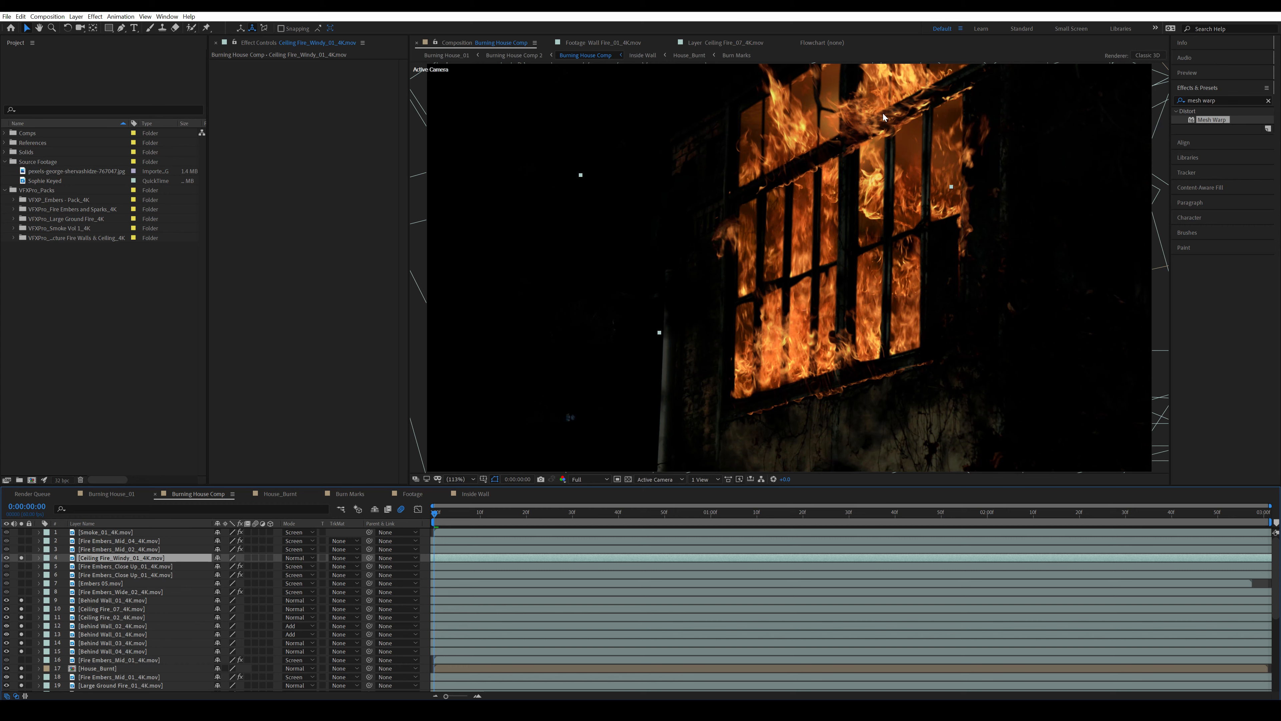
left_click(151, 549)
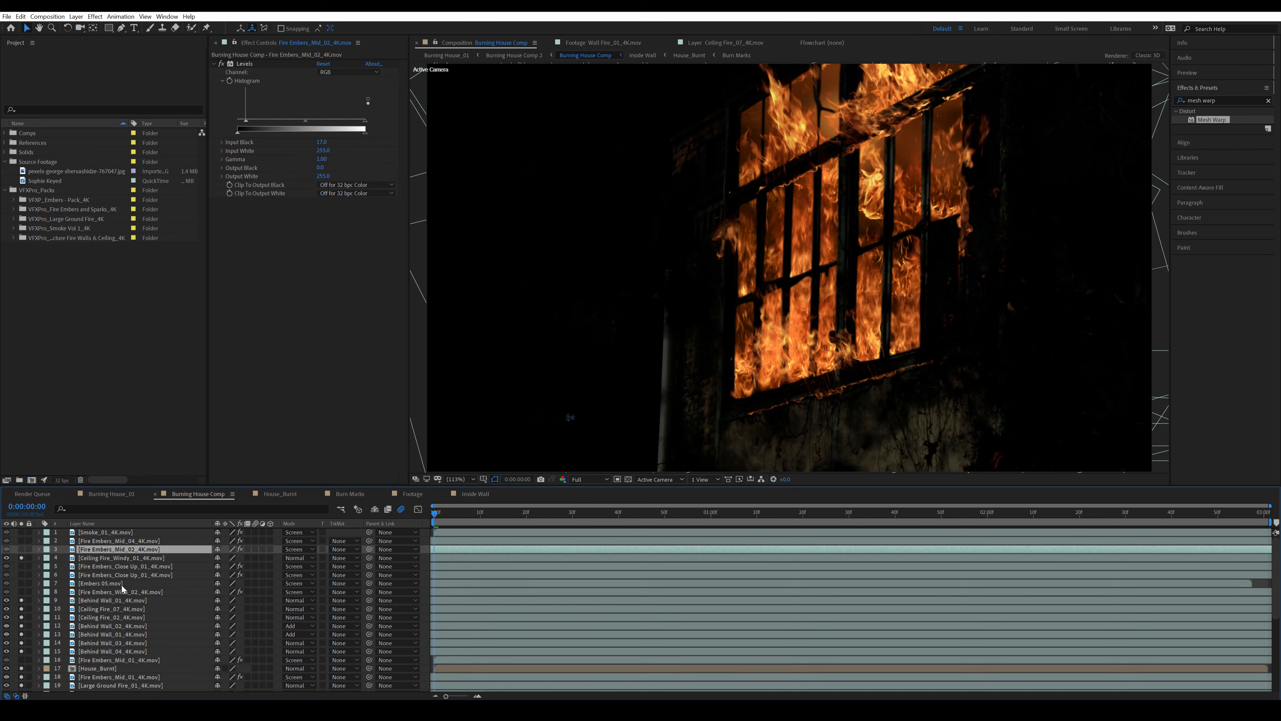
left_click(110, 592)
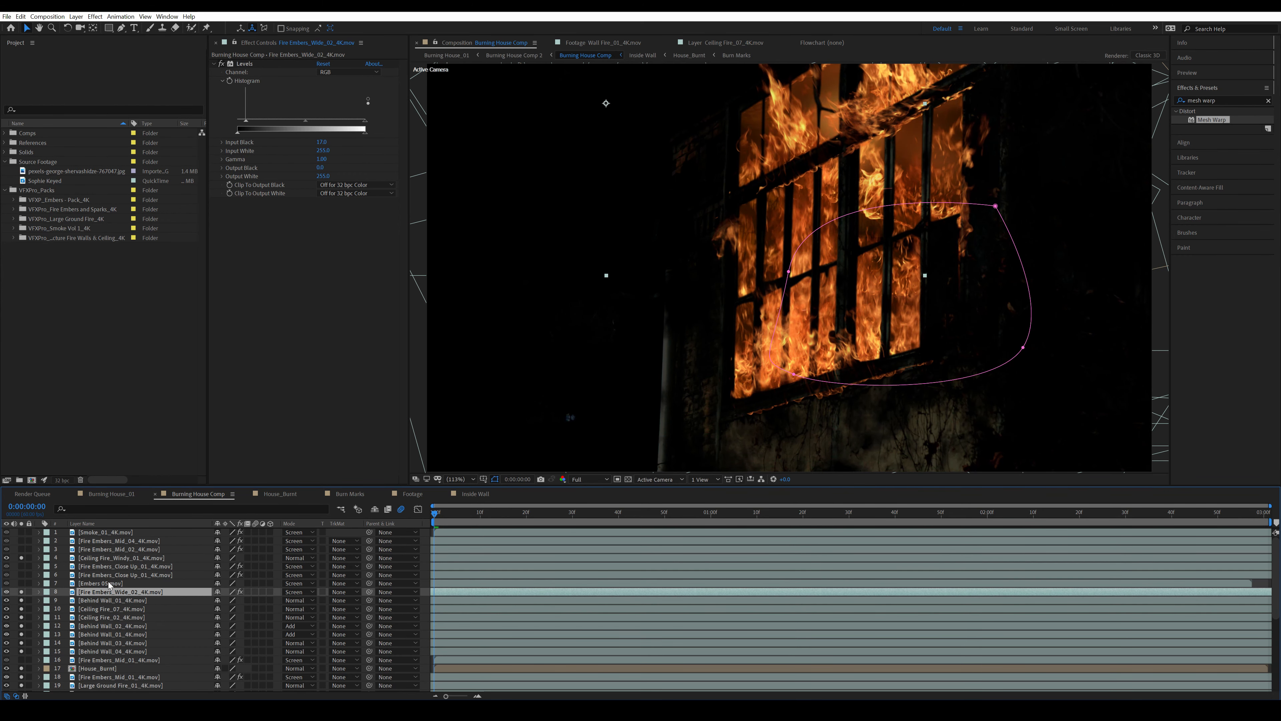
Step: Solo Embers 05.mov and both Fire Embers_Close Up_01 layers, and inspect the lower close-up clip's mask in its own layer view
left_click(116, 575)
double_click(117, 576)
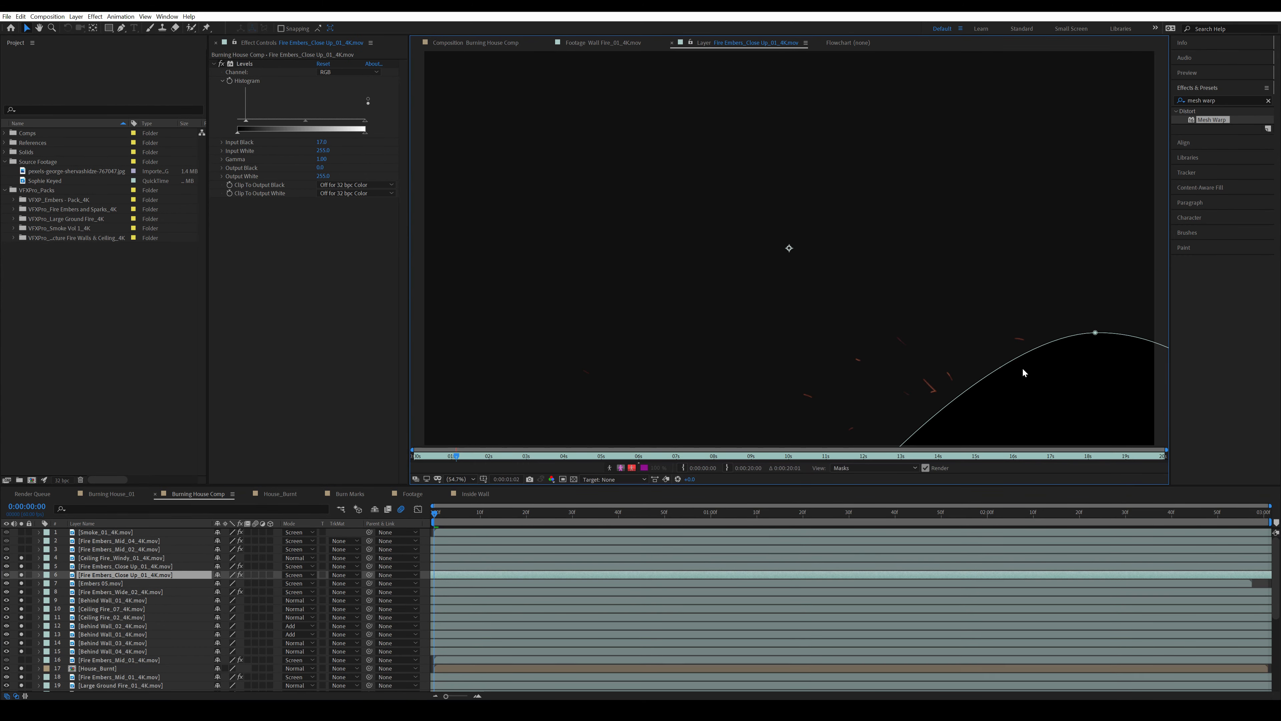
left_click_drag(954, 368, 842, 359)
scroll(817, 355, "down", 1)
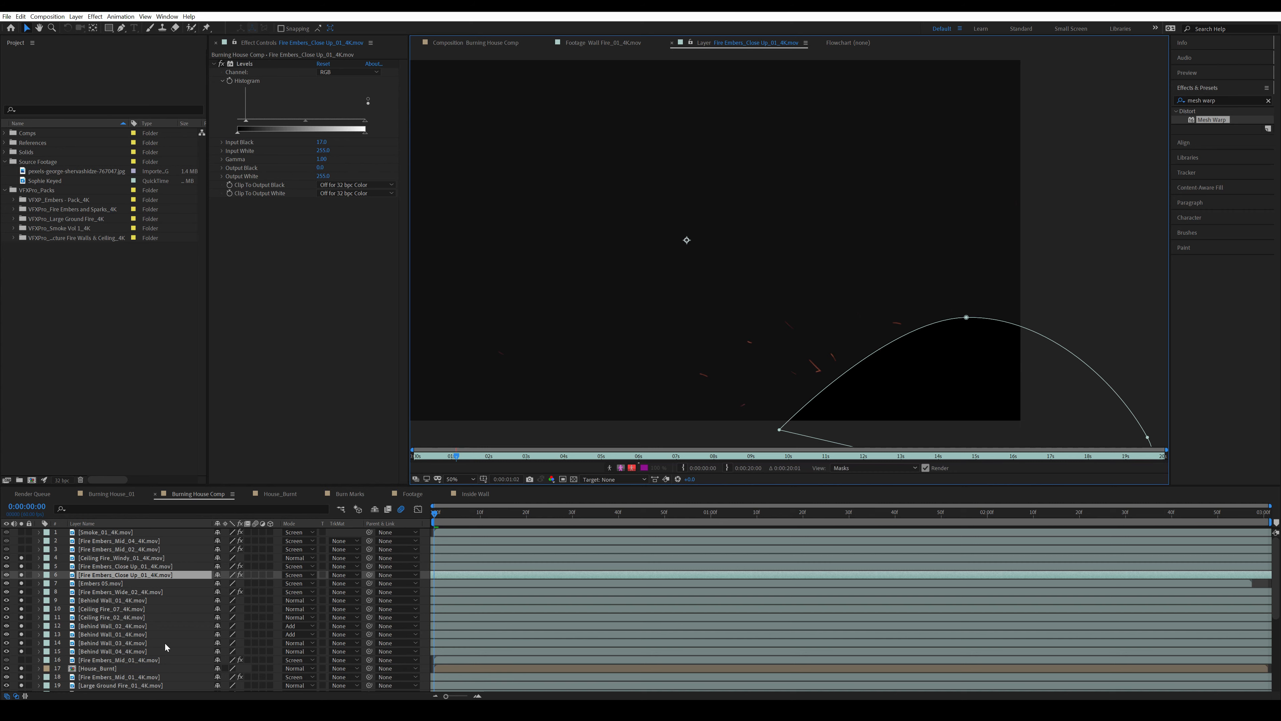
Step: Set the mode of Mask 1 on the lower Fire Embers_Close Up_01 layer to None and collapse the layer's properties
left_click(130, 574)
key("m")
left_click(237, 583)
left_click(237, 594)
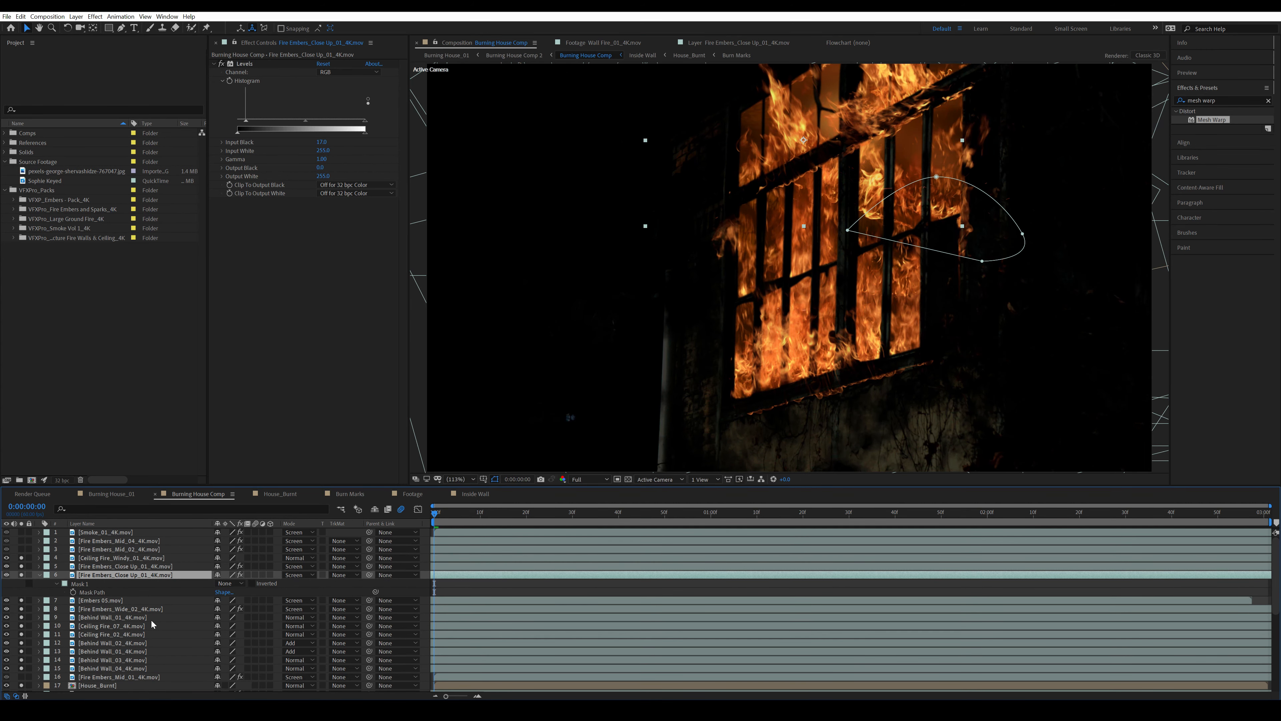
left_click(38, 574)
Step: Solo the two Fire Embers_Mid layers directly beneath Smoke_01_4K.mov and deselect all layers
left_click(107, 551)
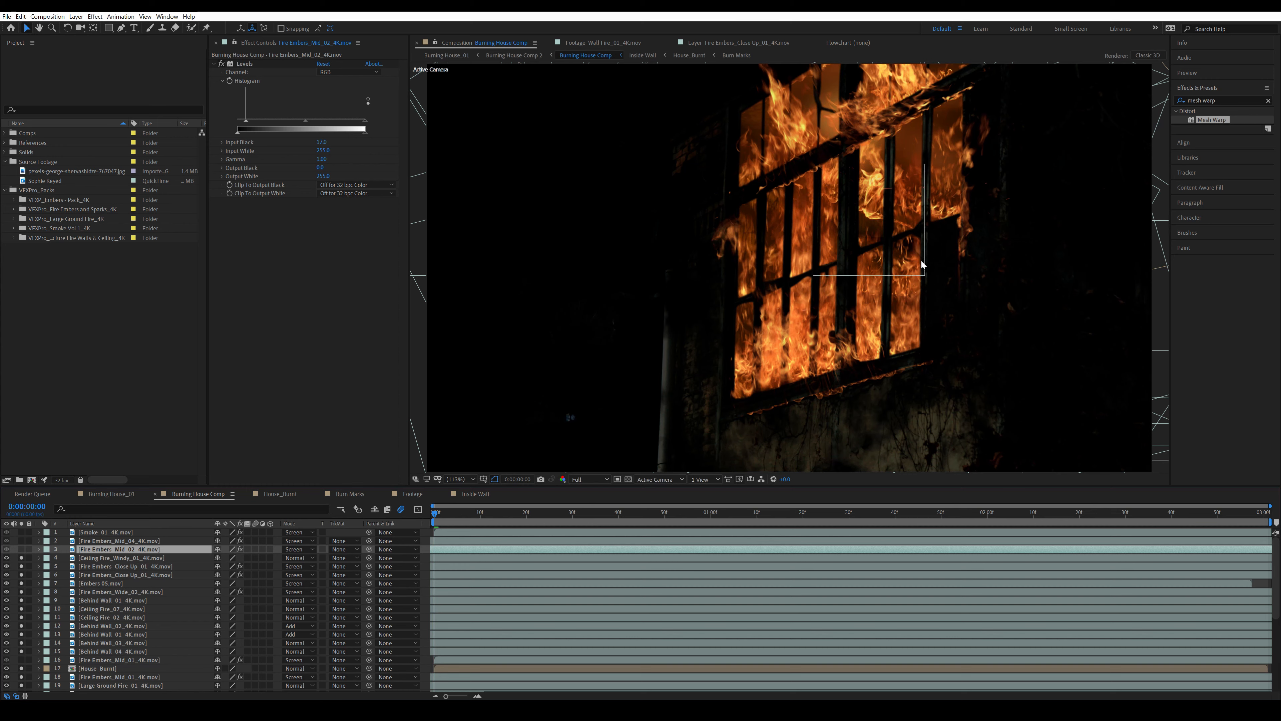
left_click(130, 540)
left_click(130, 549)
key("ctrl+shift+a")
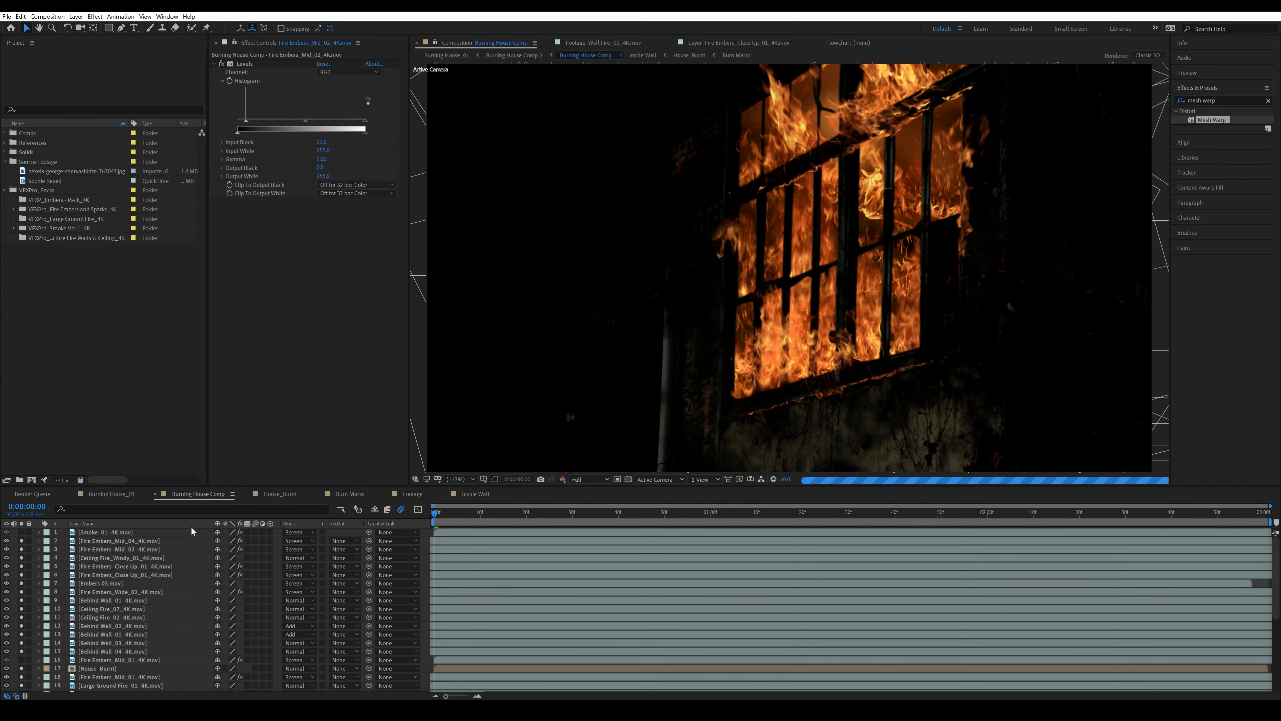
Step: Solo the Smoke_01_4K.mov layer and check its Tritone midtones colour without changing it
left_click(116, 533)
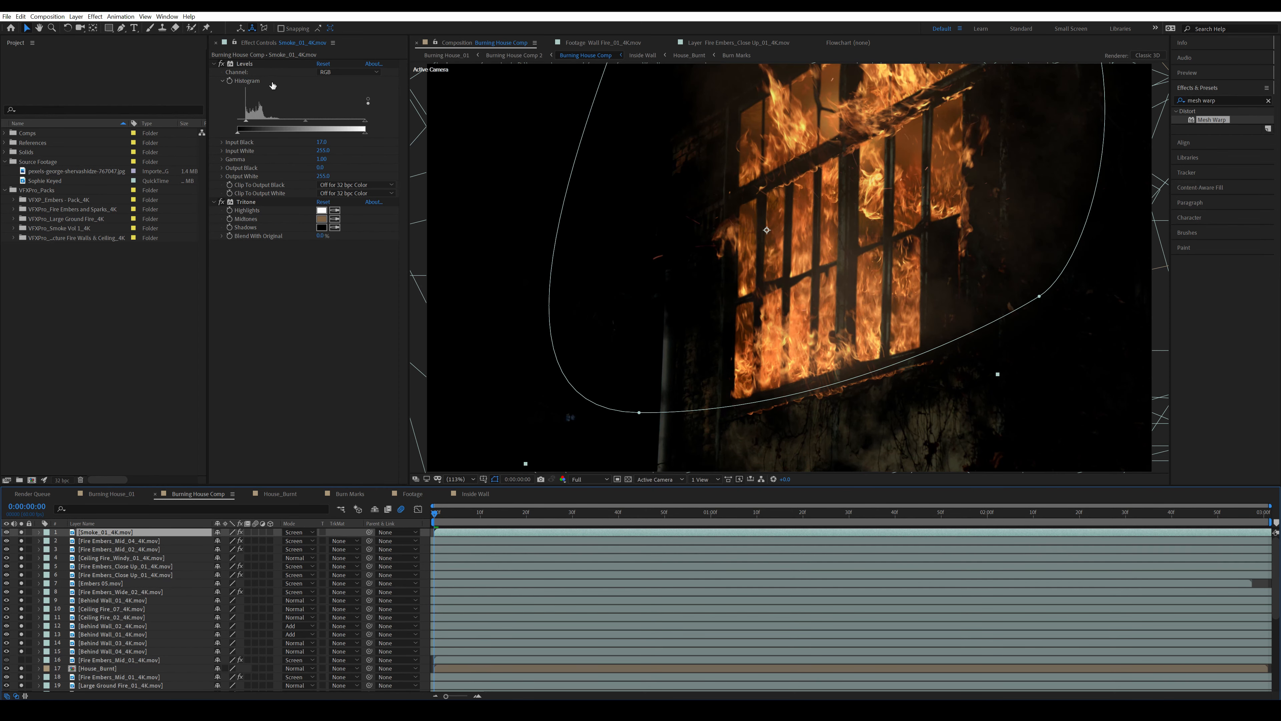
left_click(322, 218)
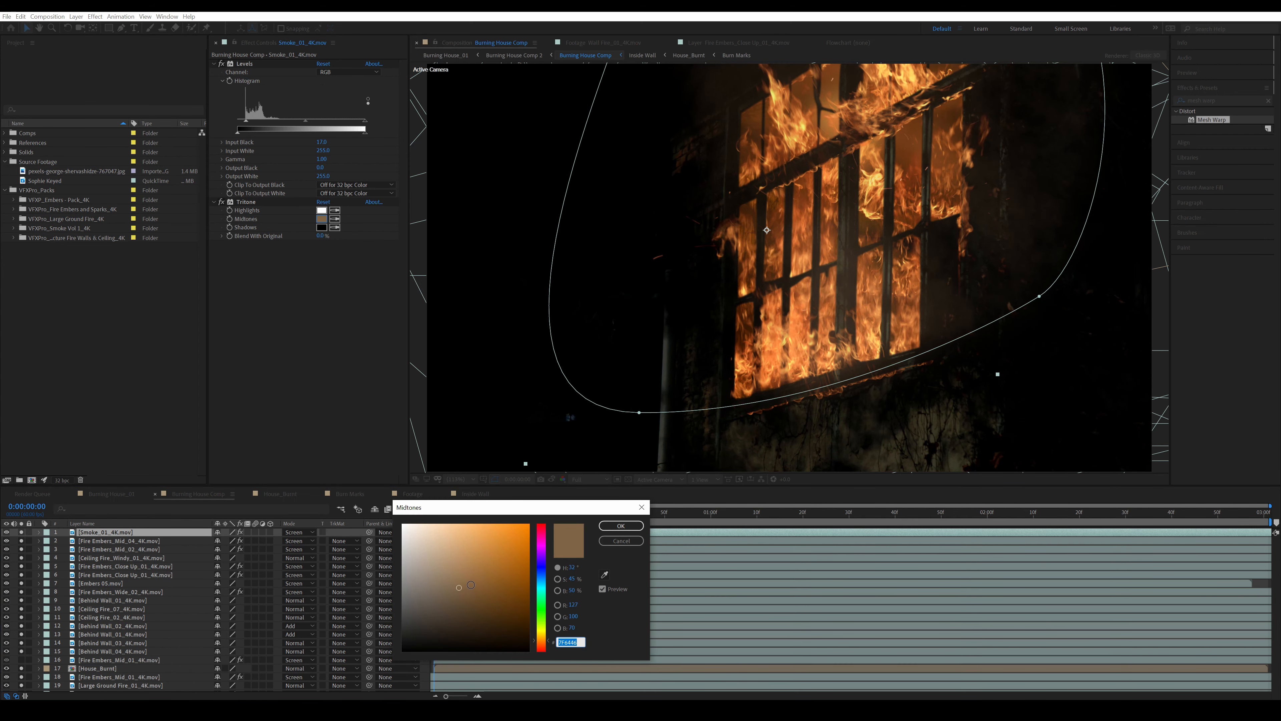
left_click(621, 541)
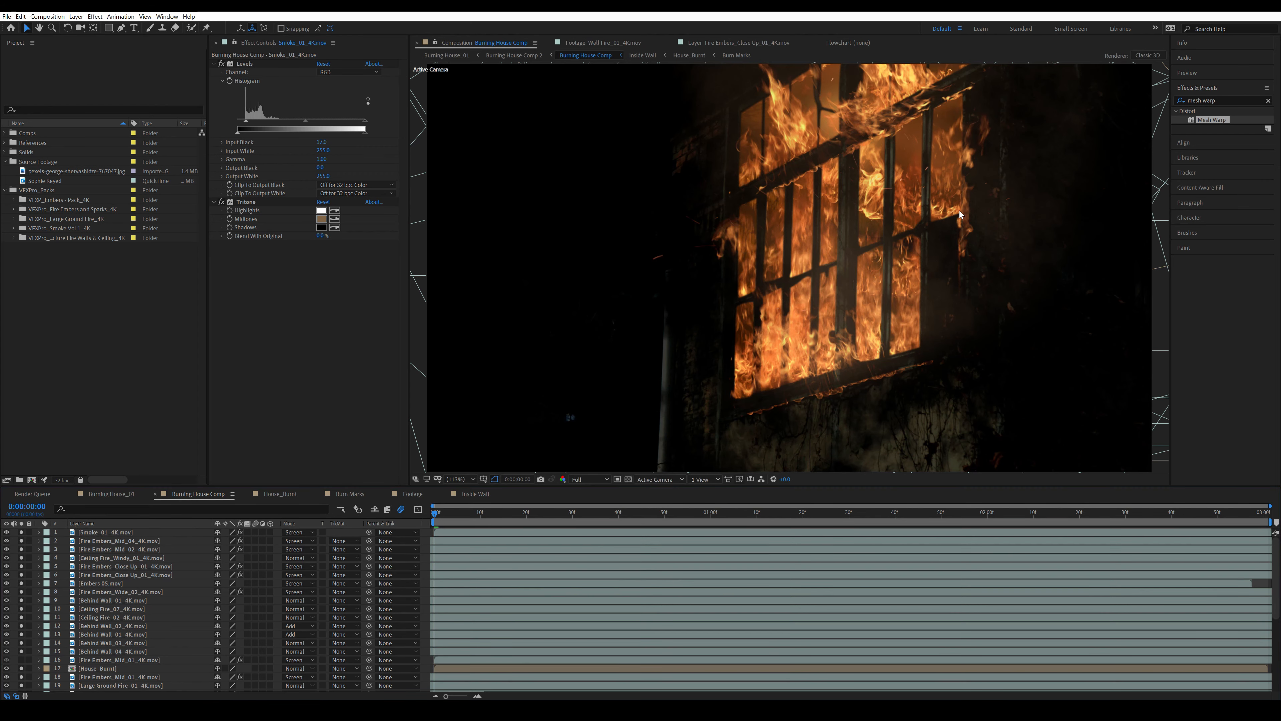
left_click(848, 321)
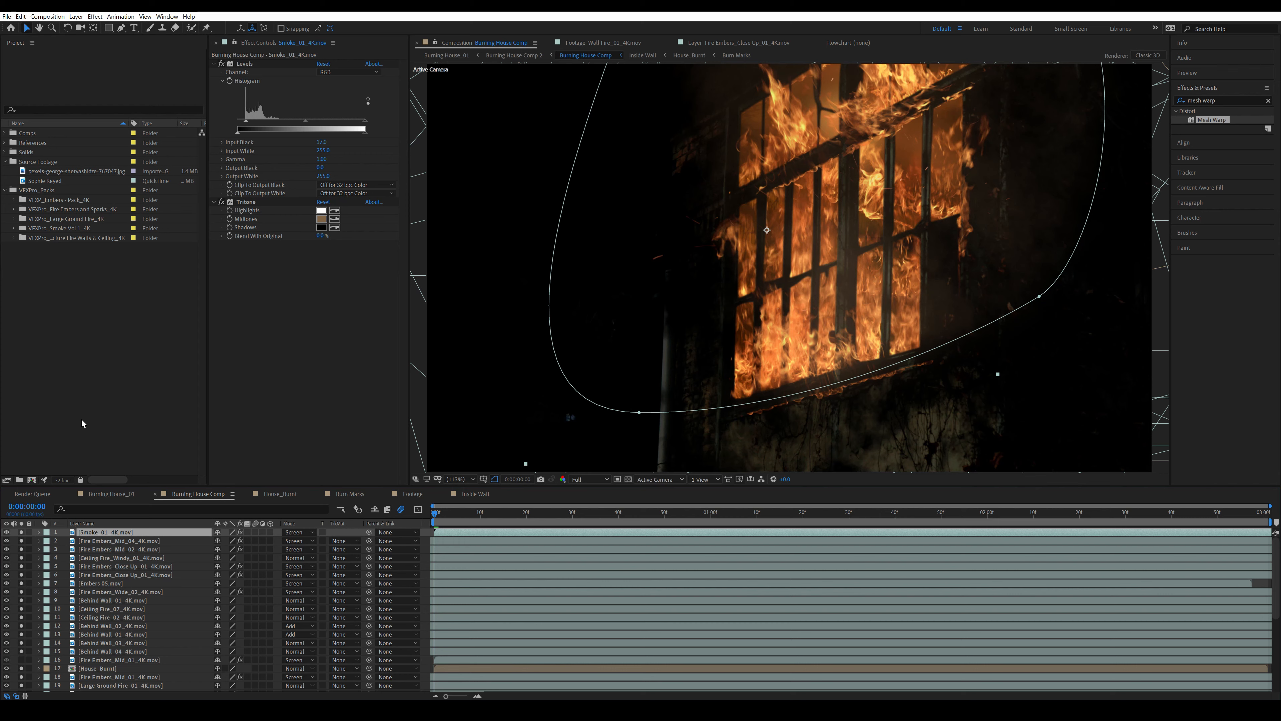
Step: View the masked Smoke_01_4K.mov clip in its own layer view, return to Burning House Comp and examine the smoke's Levels effect
double_click(96, 532)
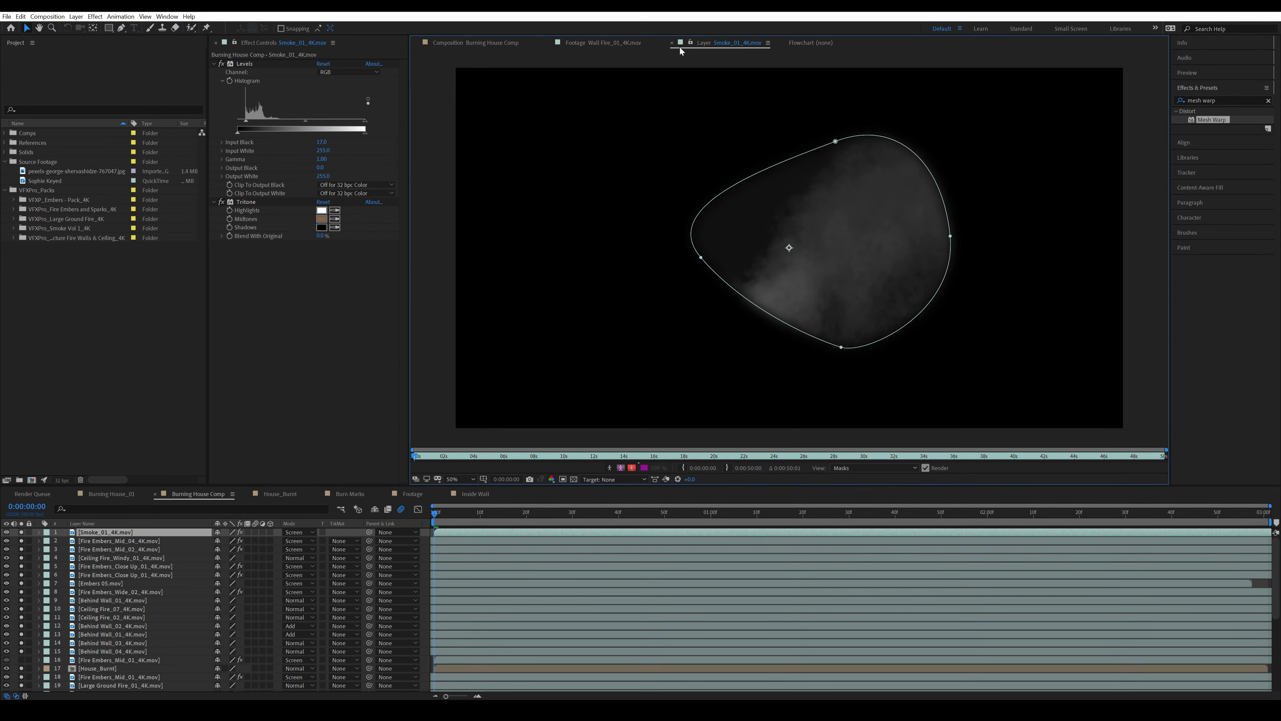
left_click(478, 40)
left_click(247, 65)
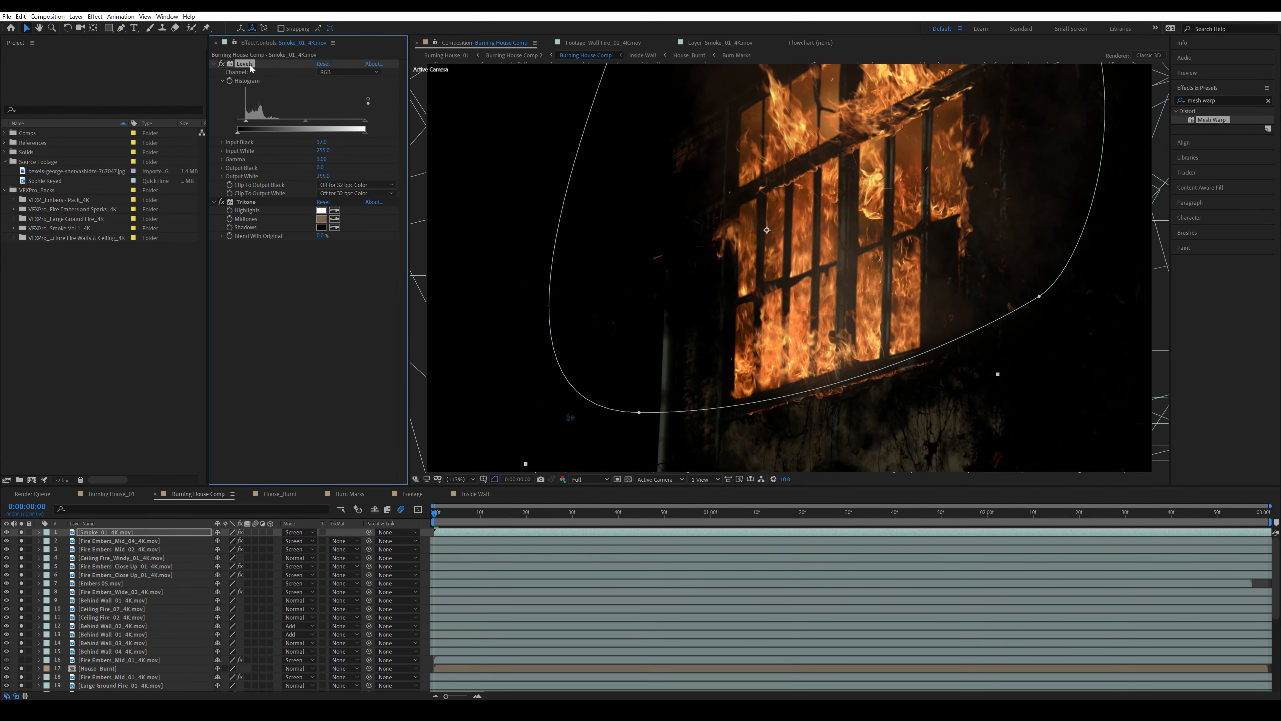
left_click(246, 145)
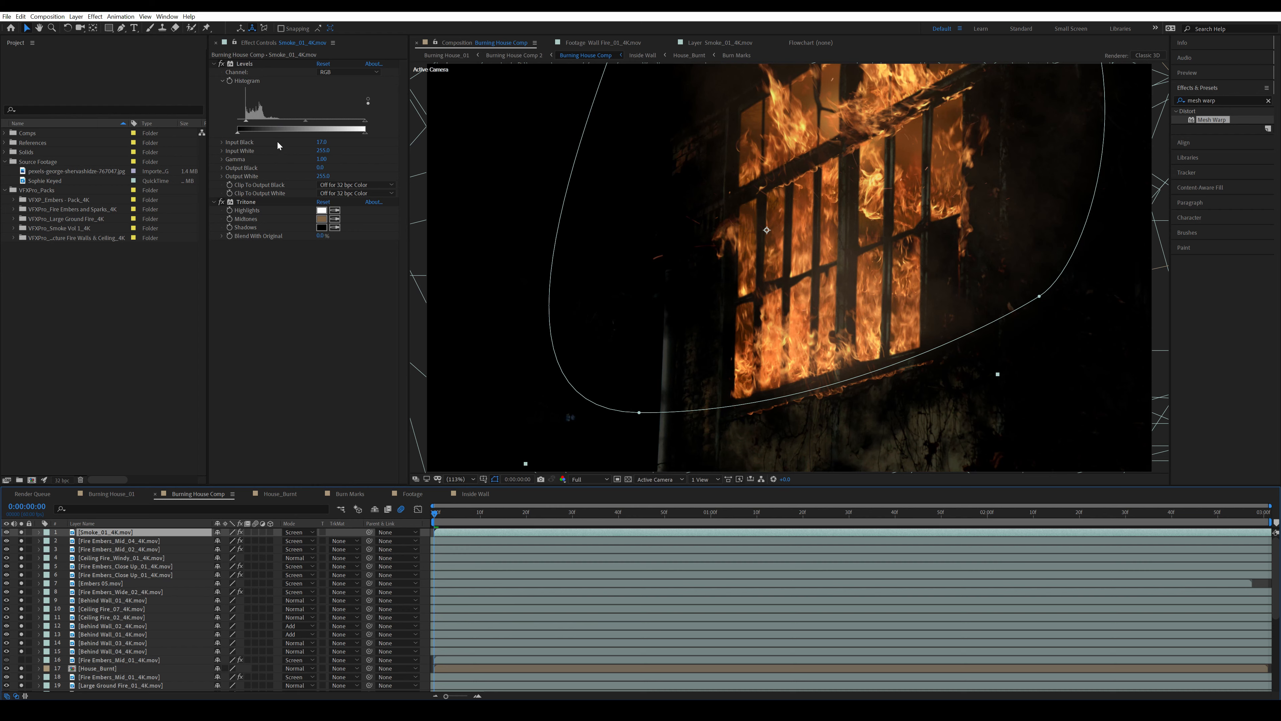
Step: Review the layer stack by selecting the upper Fire Embers_Mid, Ceiling Fire_07, Ceiling Fire_02 and Behind Wall_02 layers one after another
left_click(312, 541)
left_click(128, 544)
left_click(128, 548, "shift")
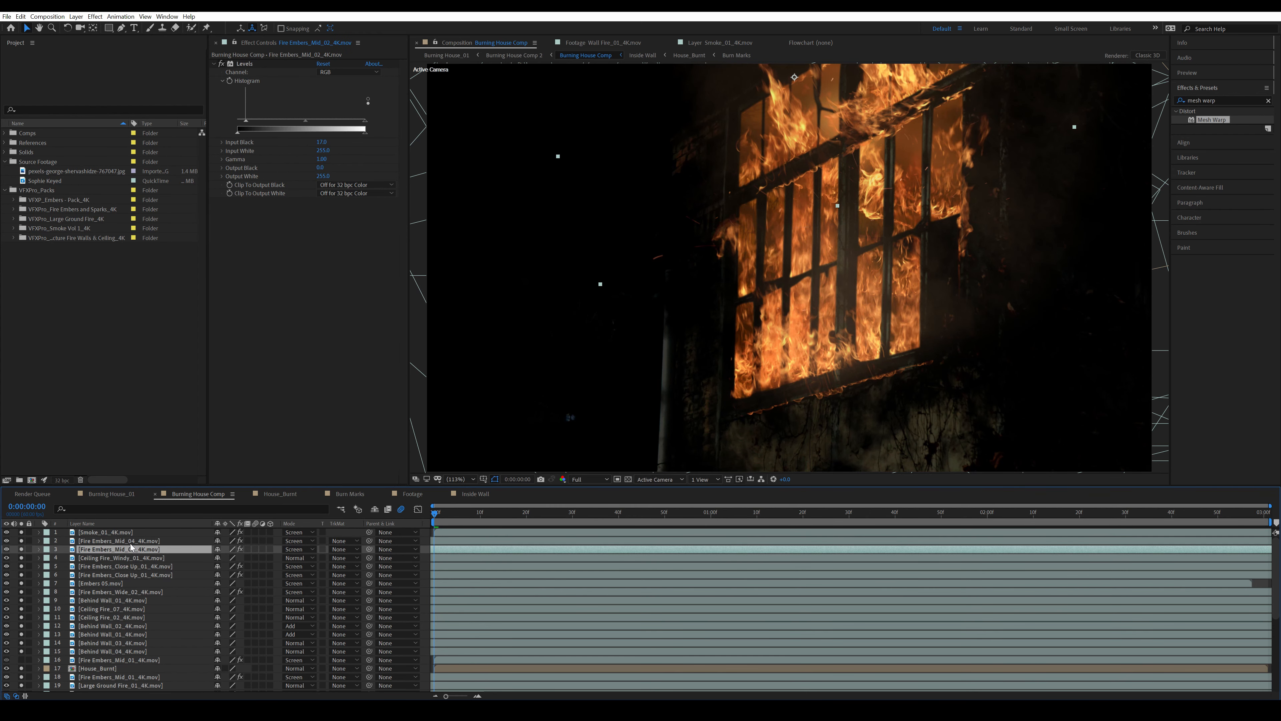
left_click(109, 609)
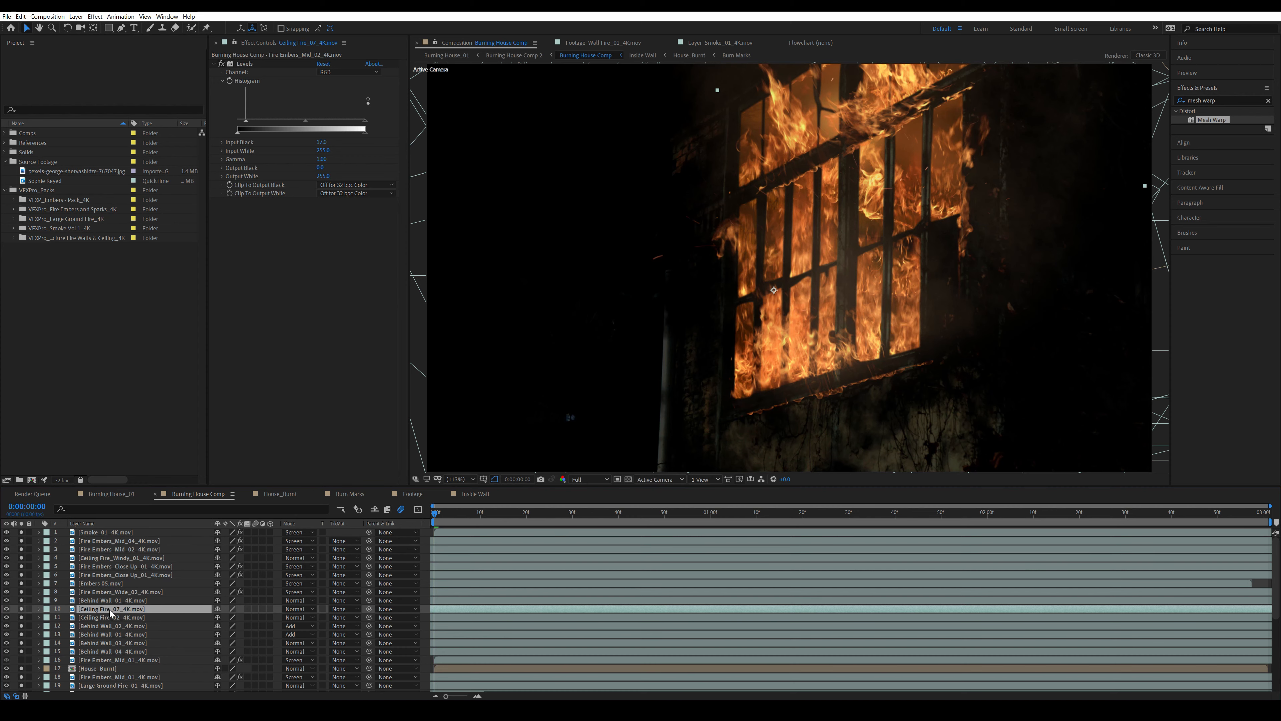
left_click(113, 617)
left_click(114, 625)
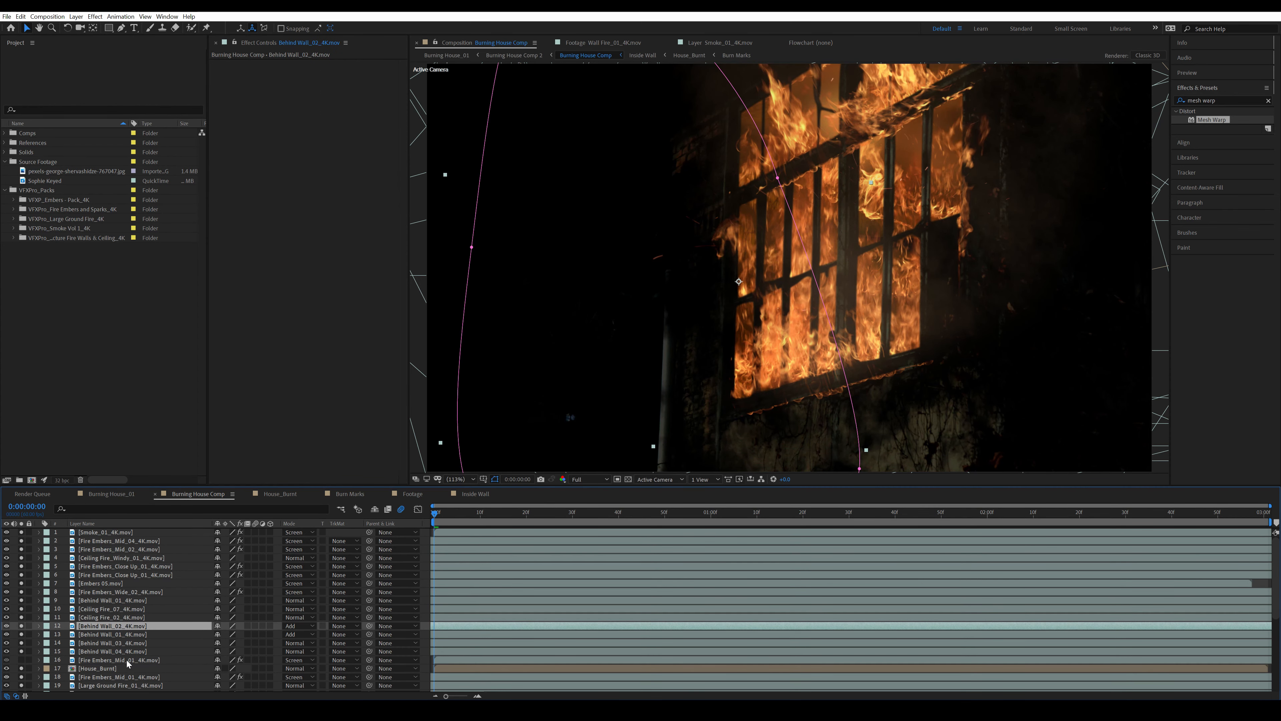
left_click(422, 595)
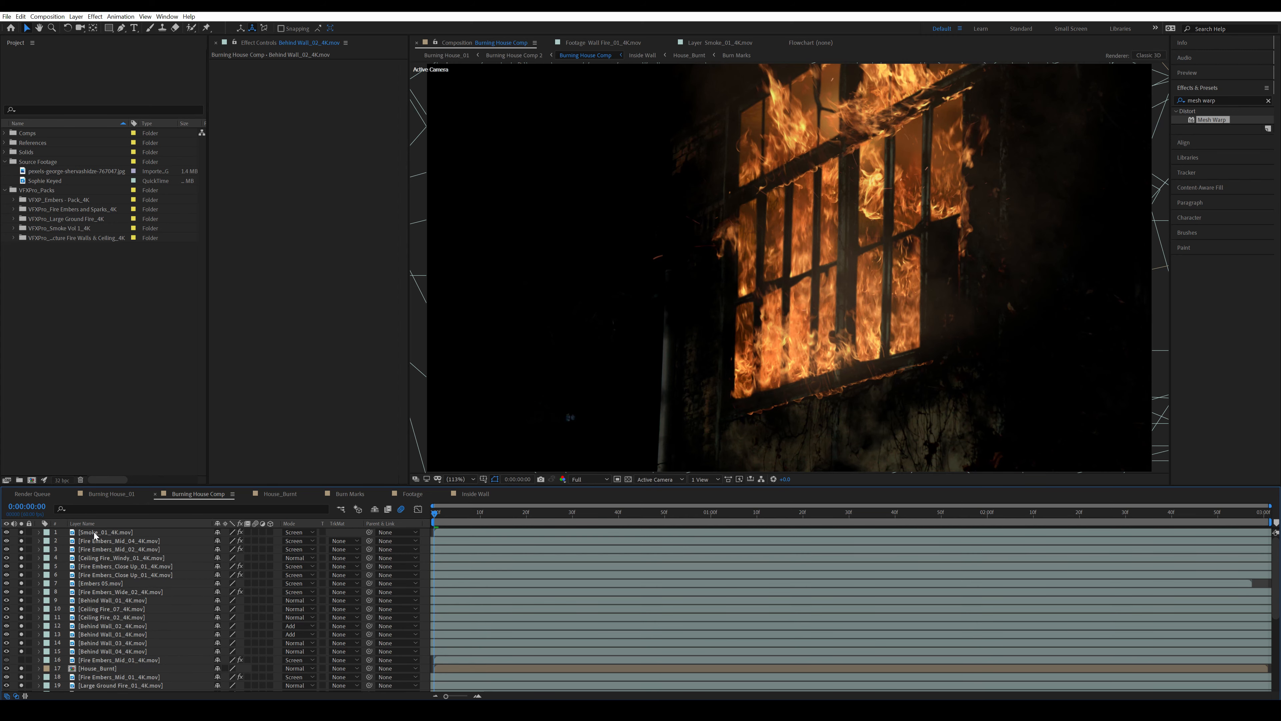
Step: Open the Burning House_01 composition and solo the lowest Burning House Comp 2 layer and the keyed actor layer above it
left_click(112, 493)
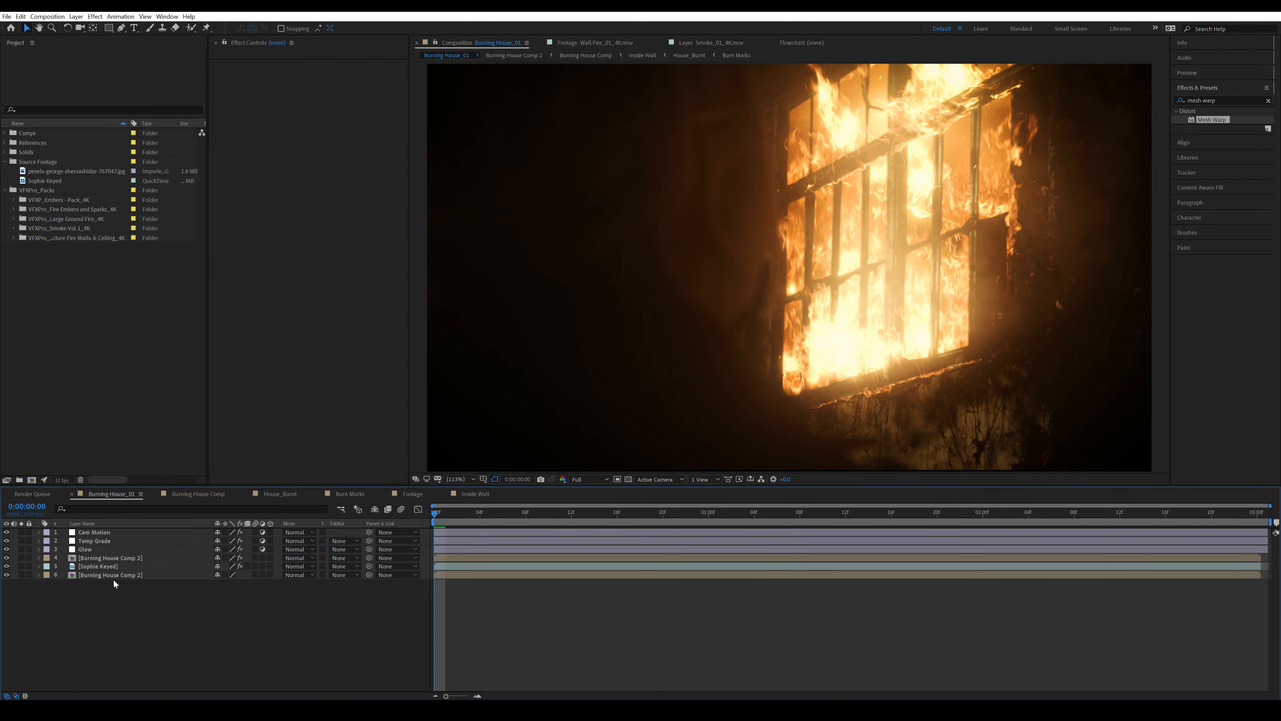
left_click(21, 574)
left_click(117, 575)
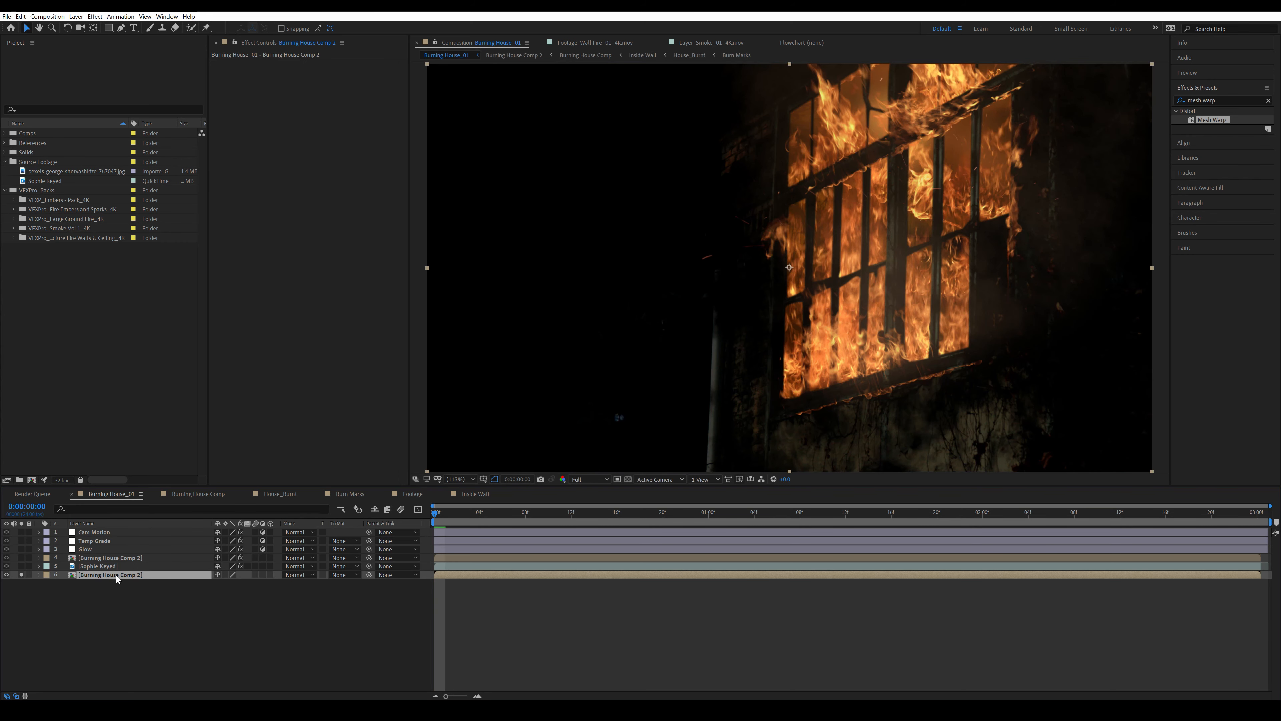
left_click(108, 566)
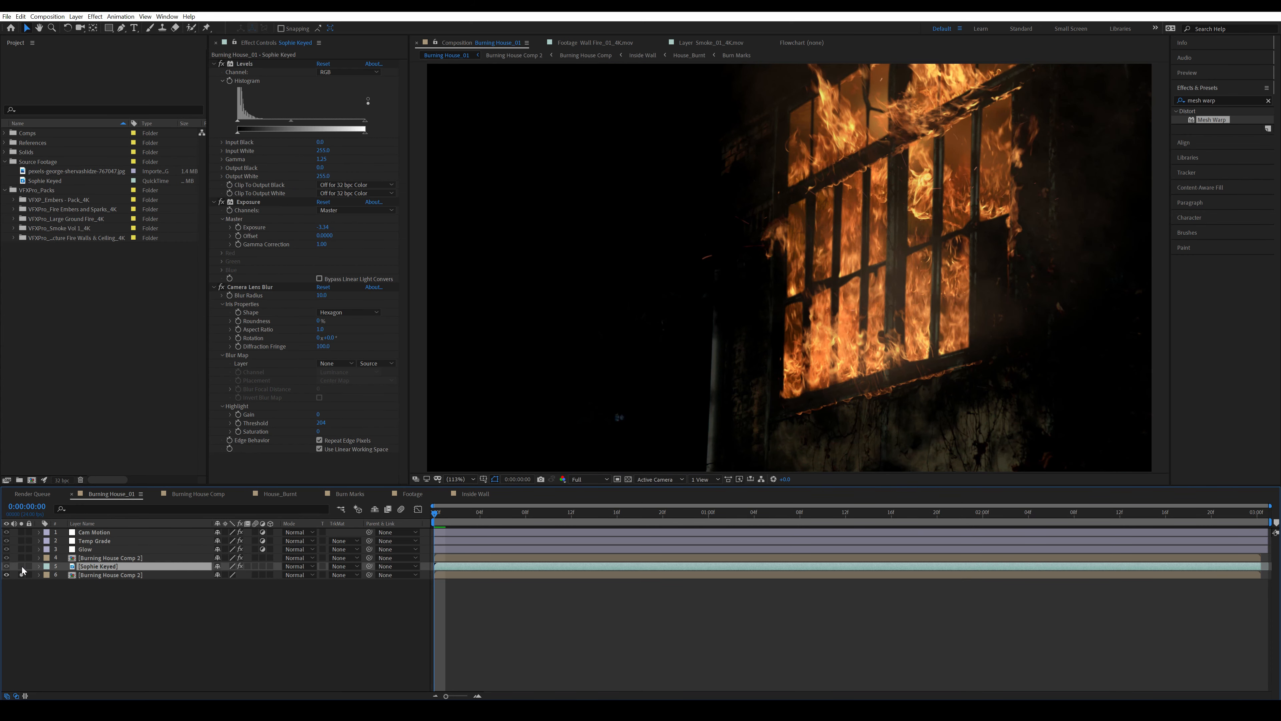
left_click(21, 567)
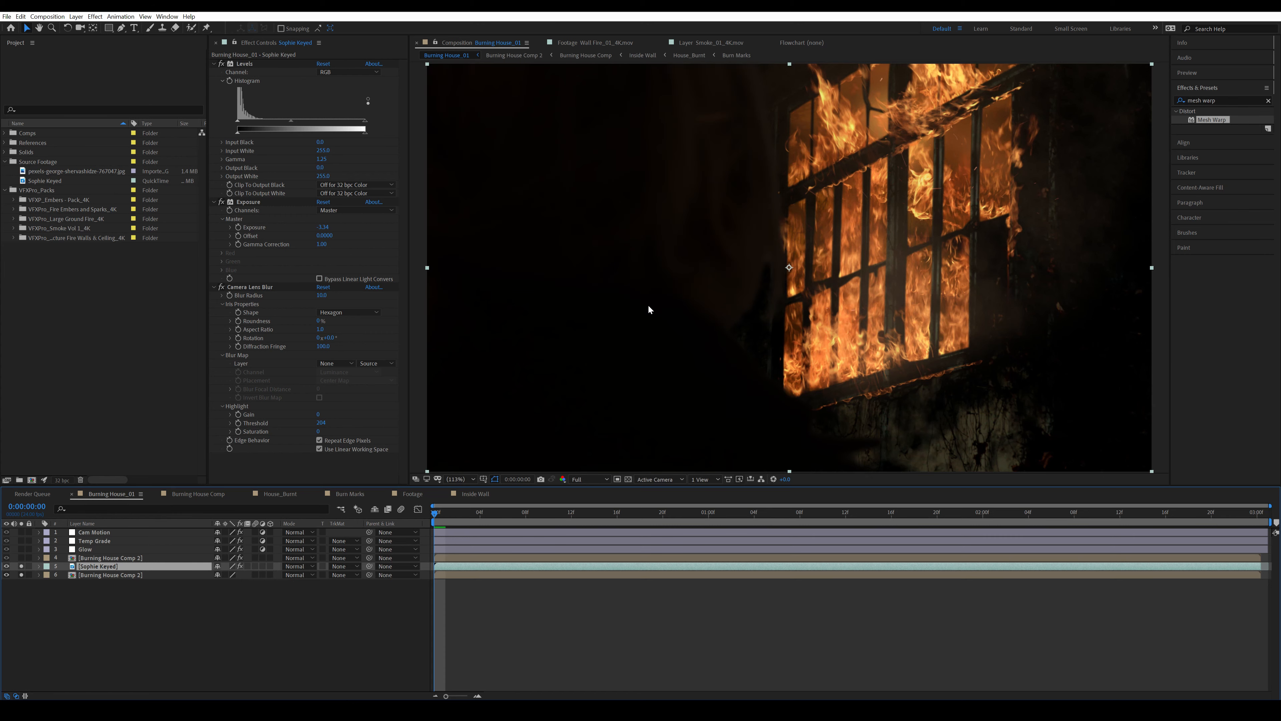
Step: Collapse the keyed actor layer's effects and switch them all off and back on to compare the footage
key("ctrl+grave")
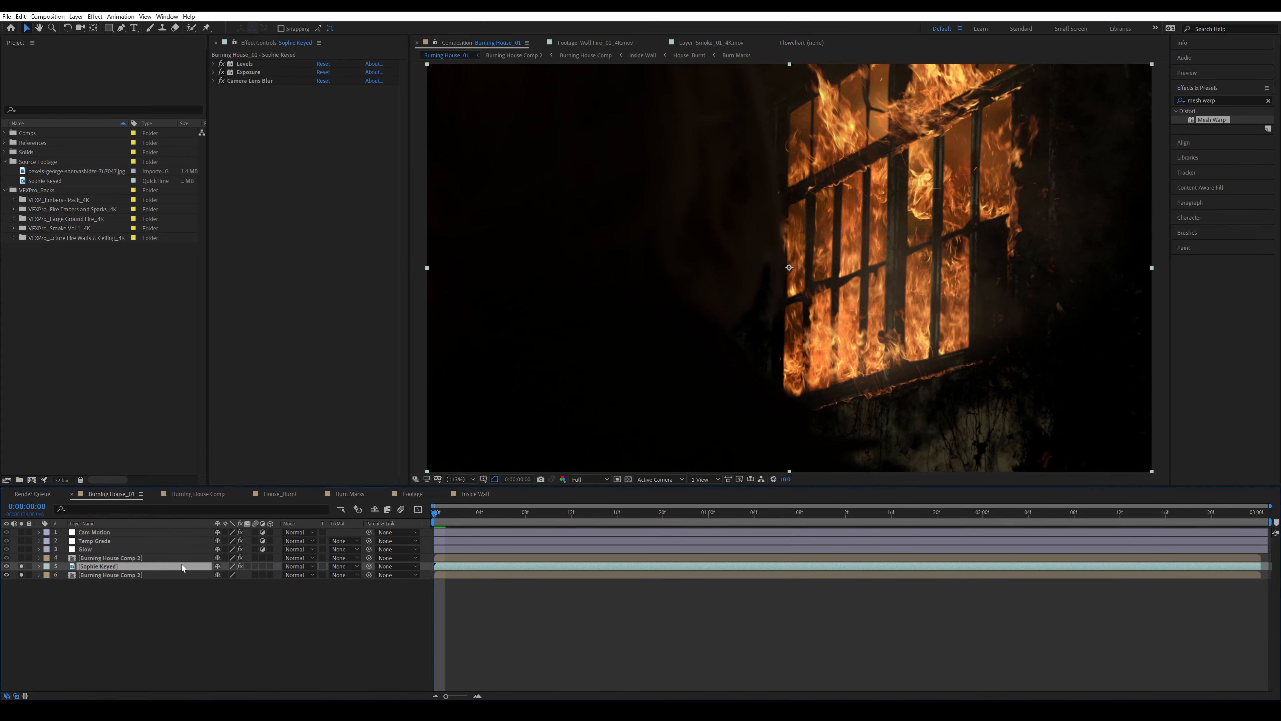
left_click(240, 565)
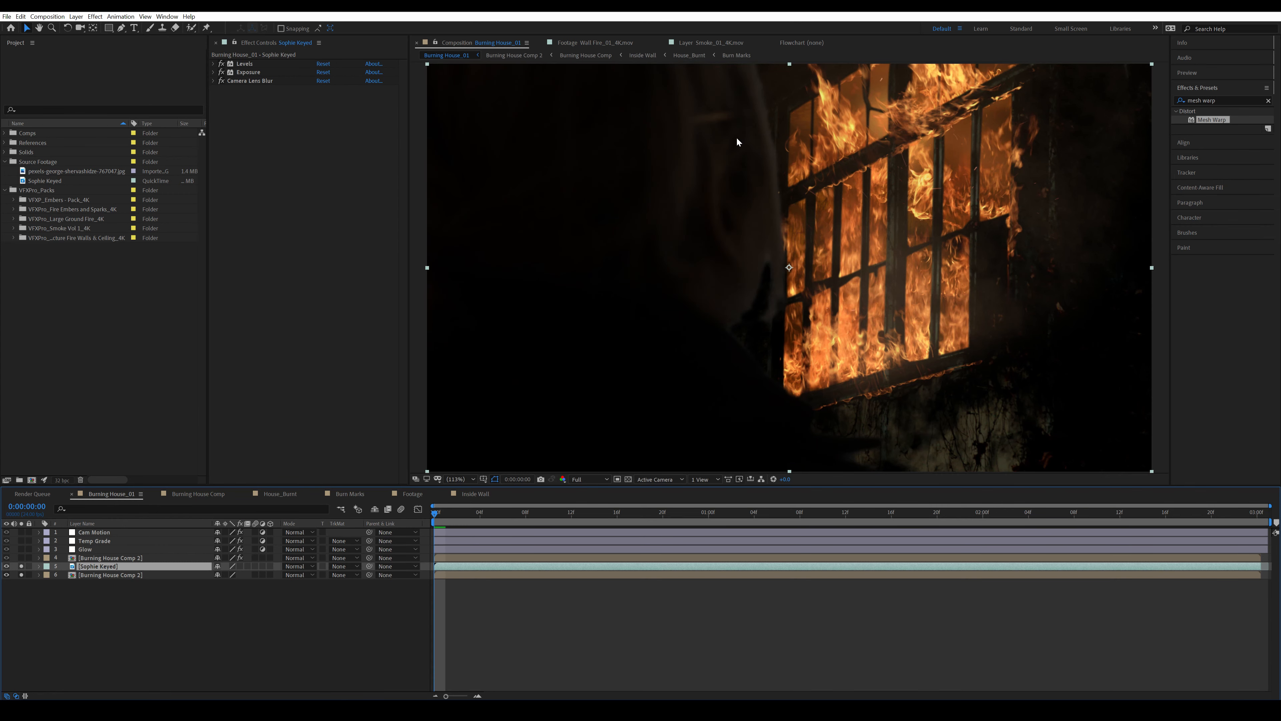
left_click(240, 566)
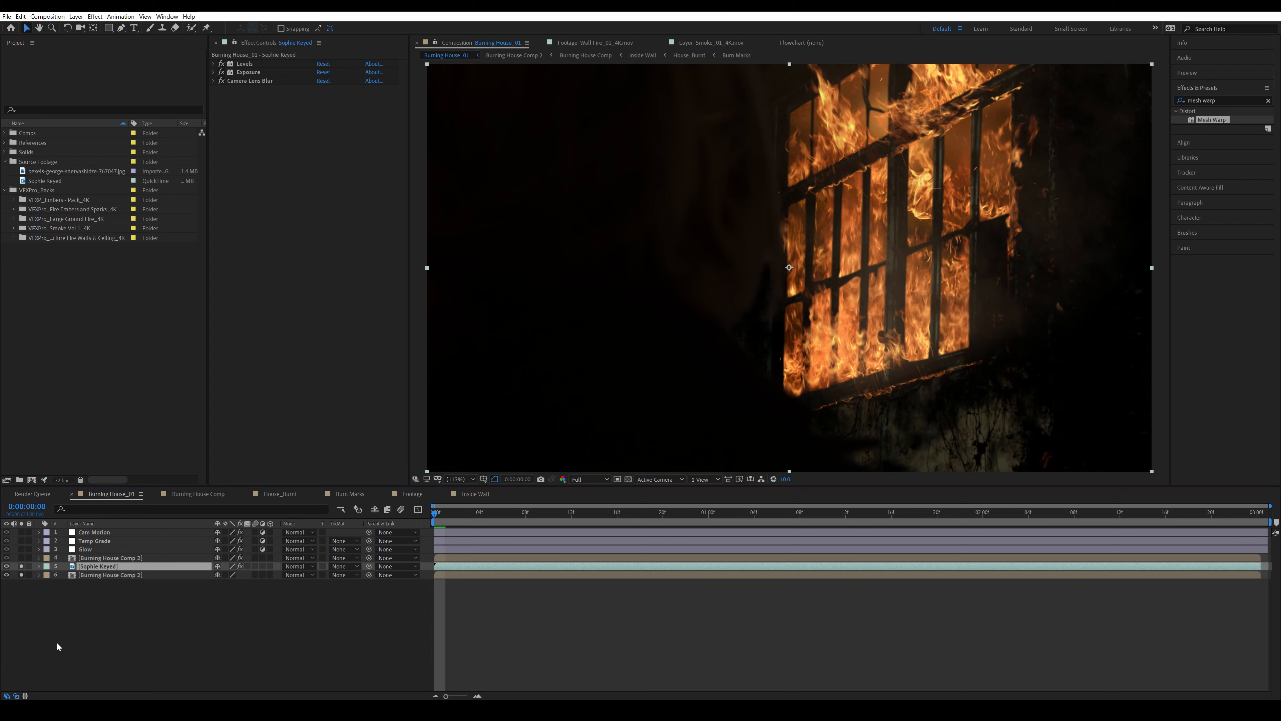
Step: Solo the upper Burning House Comp 2 layer, inspect its light wrap around the actor's edge up close, and save the project
key("ctrl+Up")
left_click(22, 557)
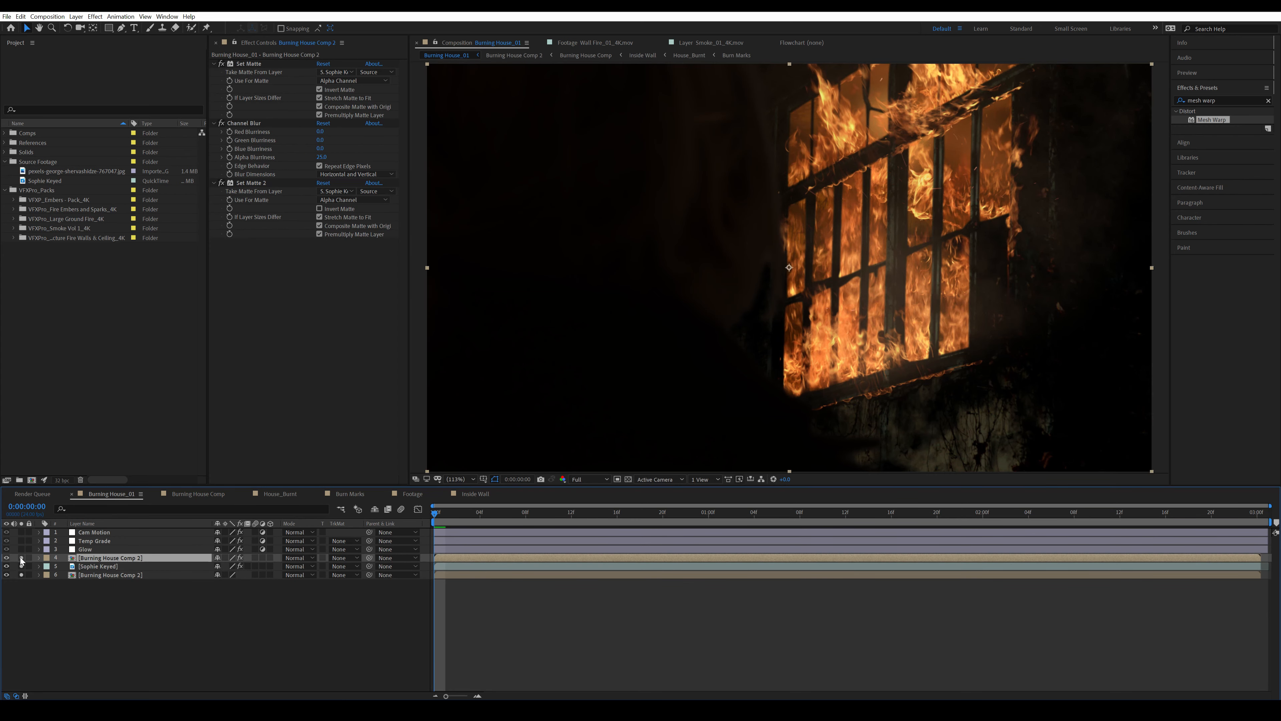
scroll(766, 241, "up", 4)
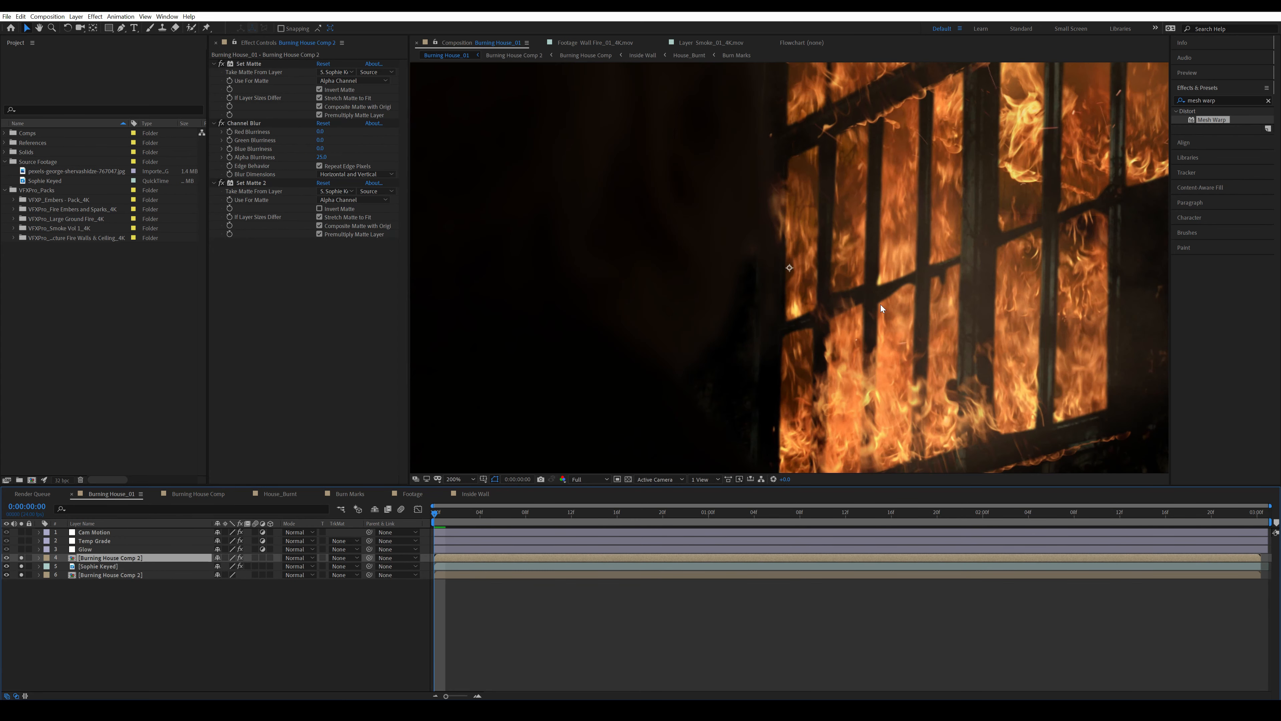
key("shift+slash")
left_click(310, 650)
key("ctrl+s")
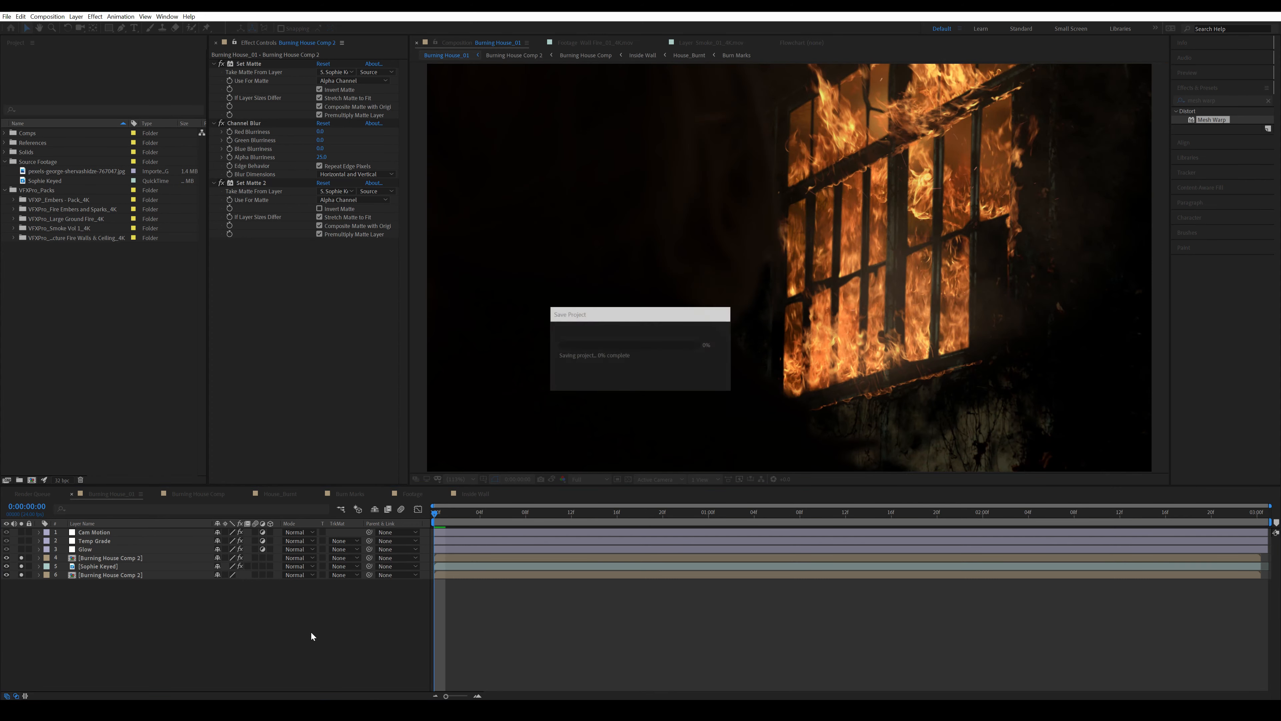
Step: Solo the Glow adjustment layer and switch off its Glow 2 and Glow 3 effects to isolate the first glow
left_click(112, 559)
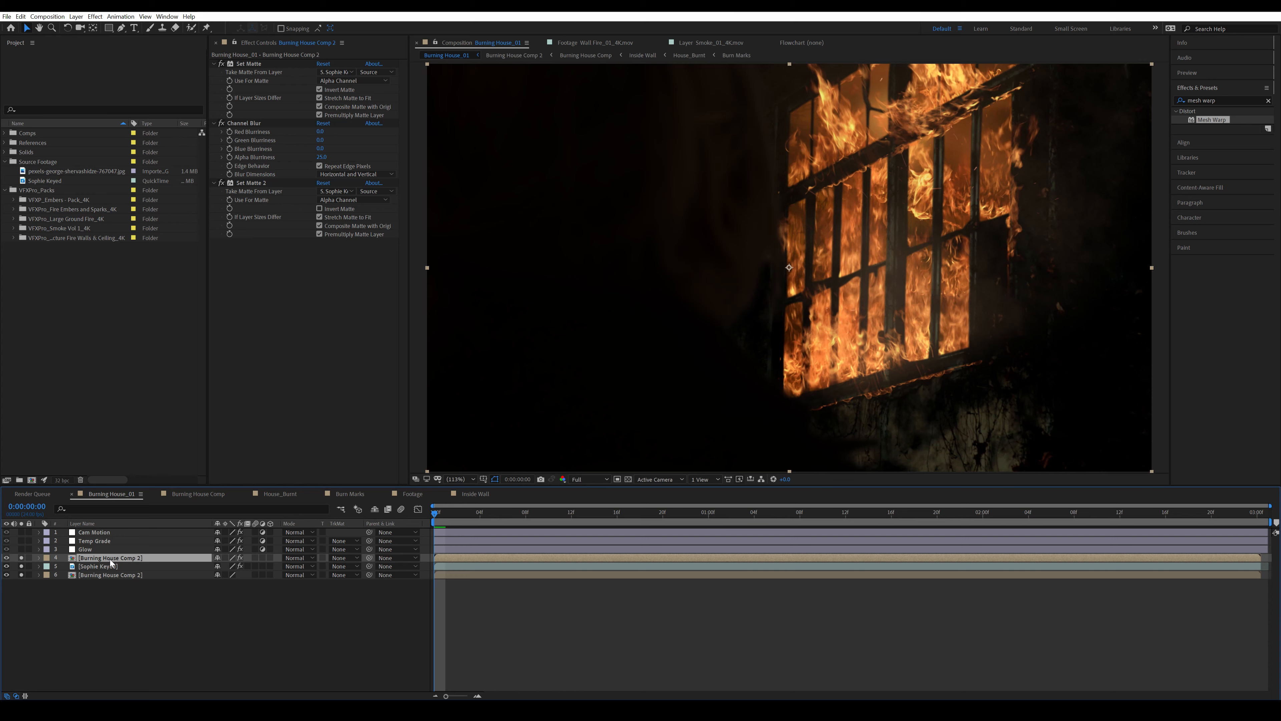
key("F2")
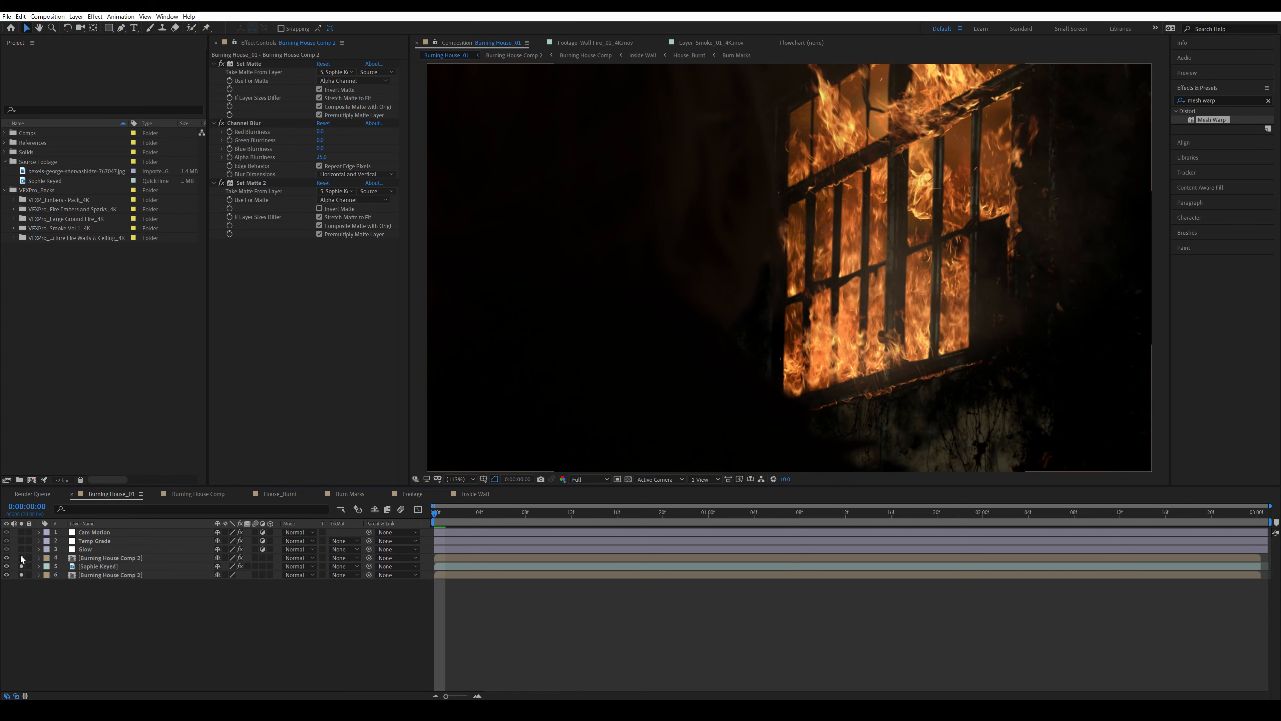
left_click(86, 549)
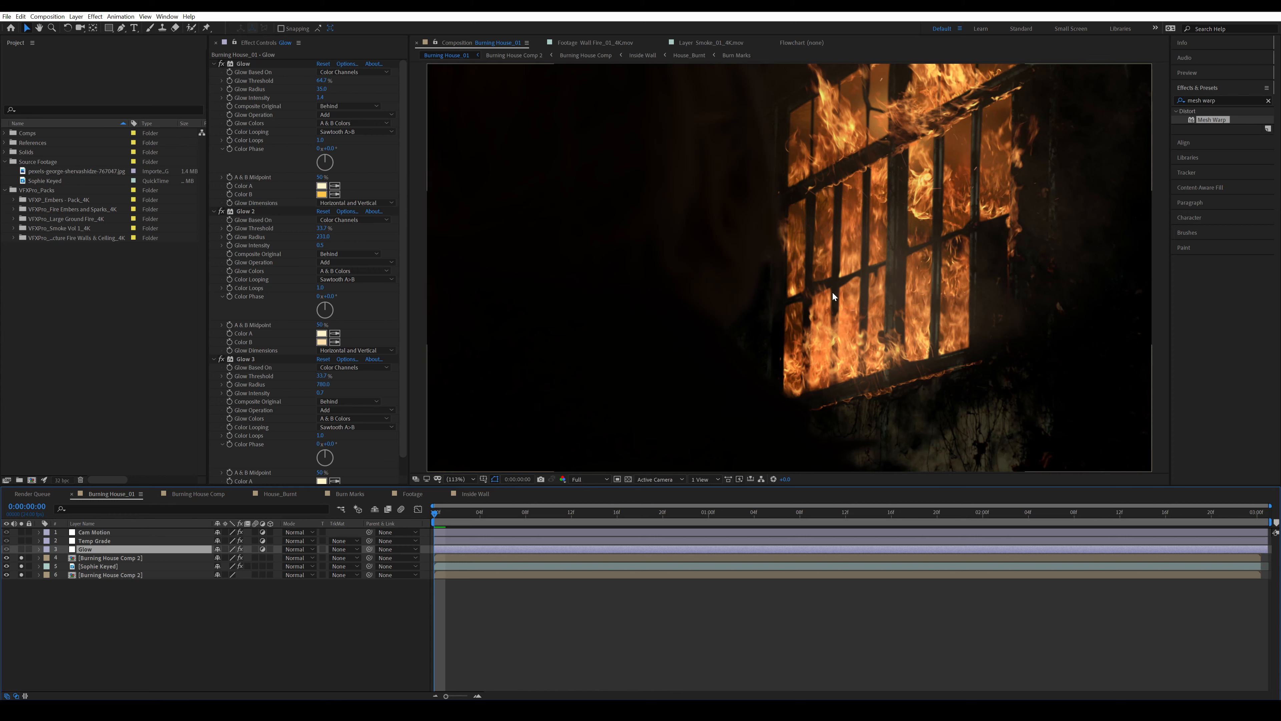
left_click_drag(403, 317, 398, 183)
left_click(21, 549)
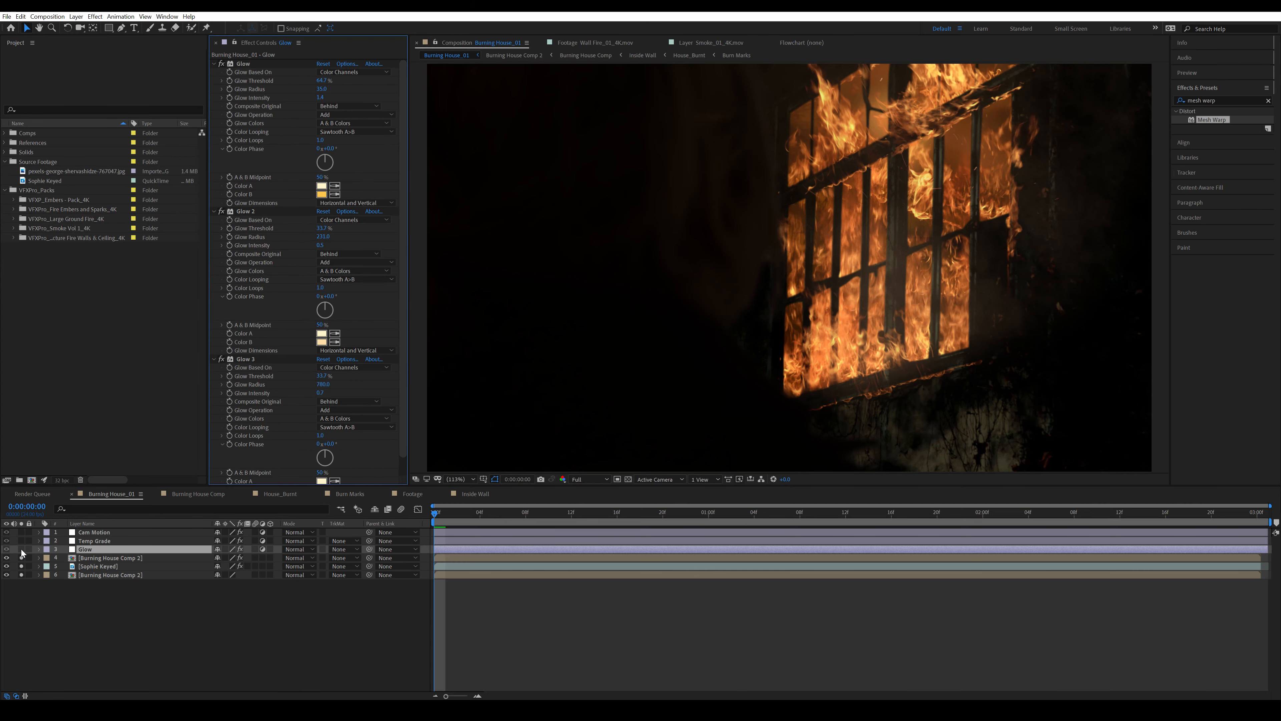
left_click(221, 358)
left_click(220, 211)
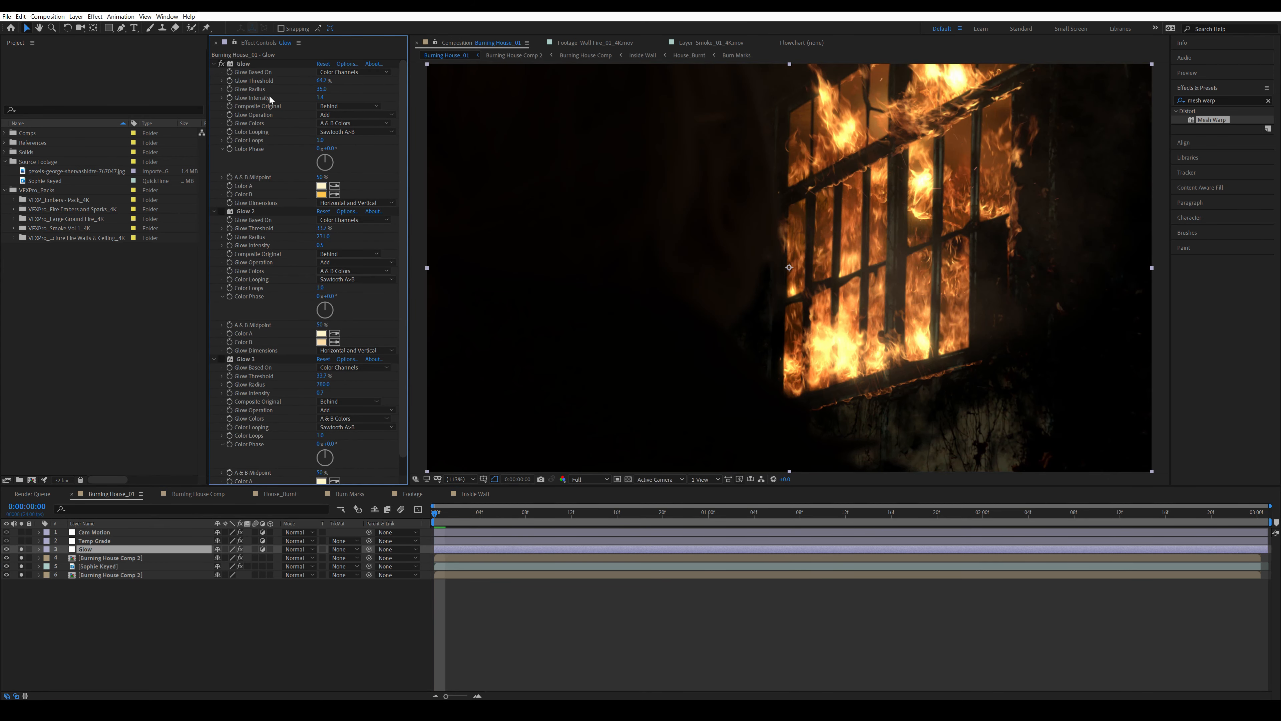
Step: Toggle the first Glow effect off and on to compare its contribution to the fire
left_click(246, 66)
left_click(221, 64)
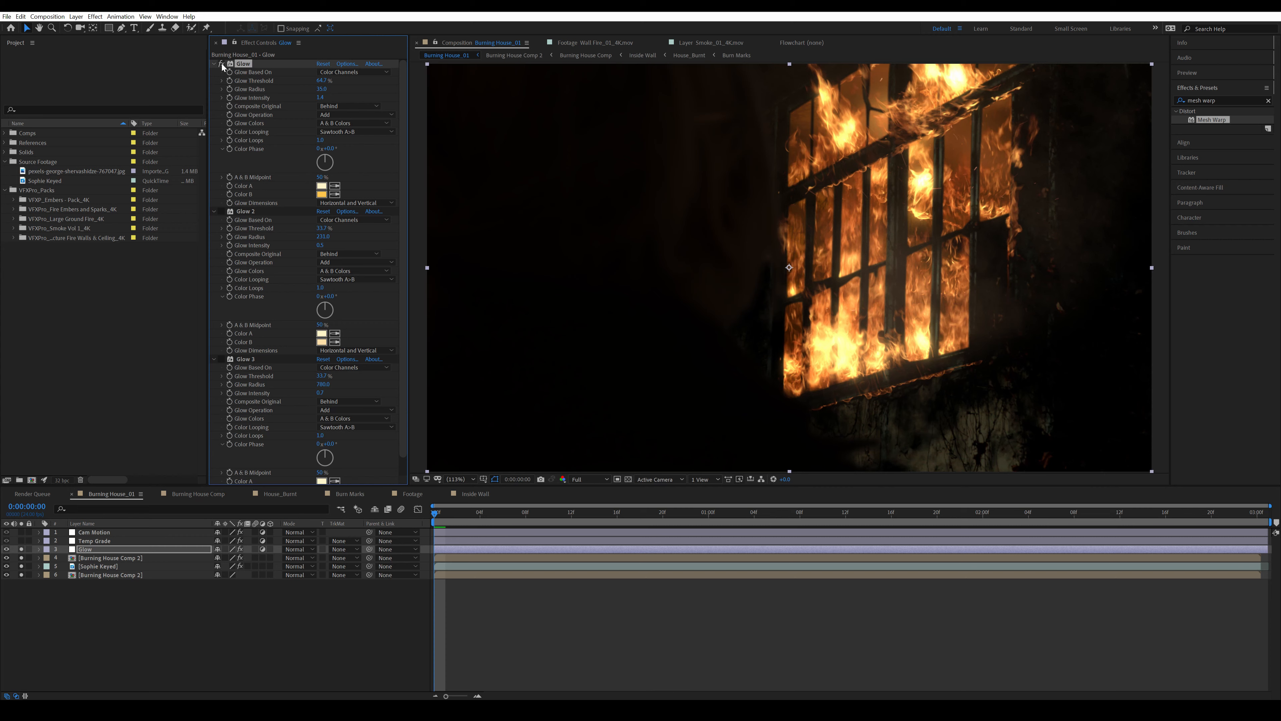
left_click(222, 64)
left_click(222, 64)
Step: Inspect the first Glow effect's Color Looping options and its Color A and Color B without changing them
left_click(353, 132)
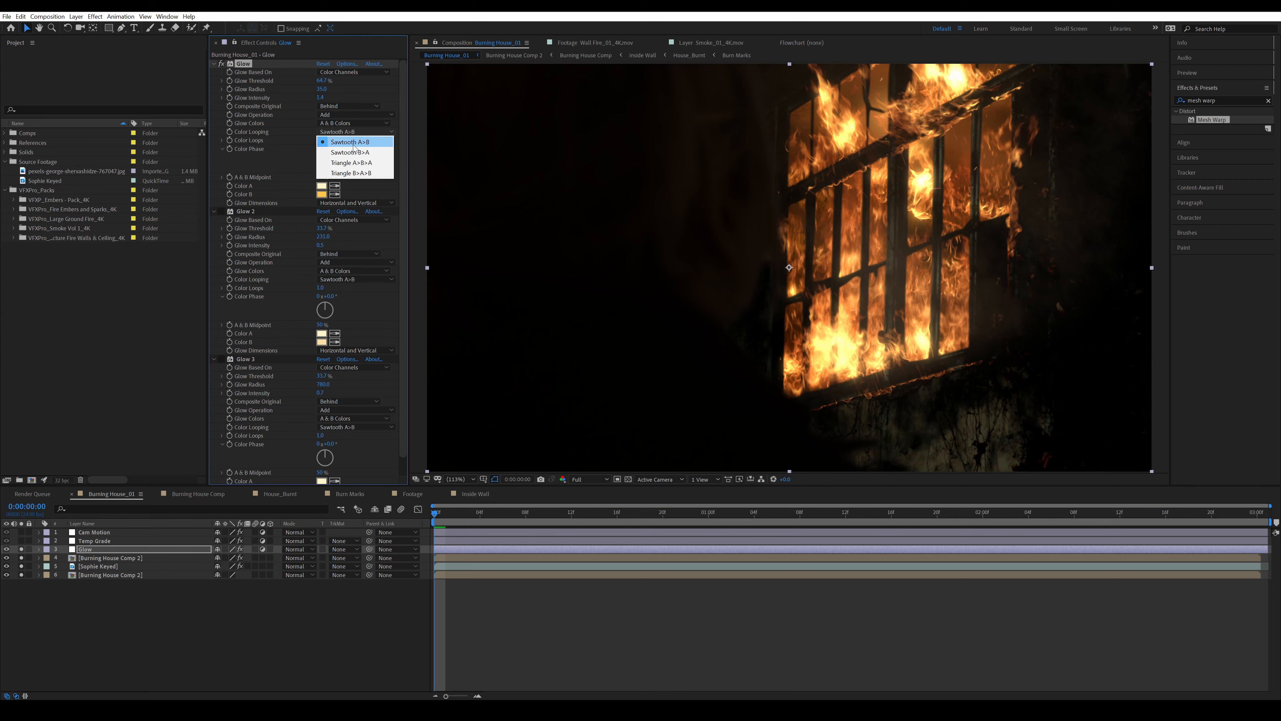
left_click(381, 142)
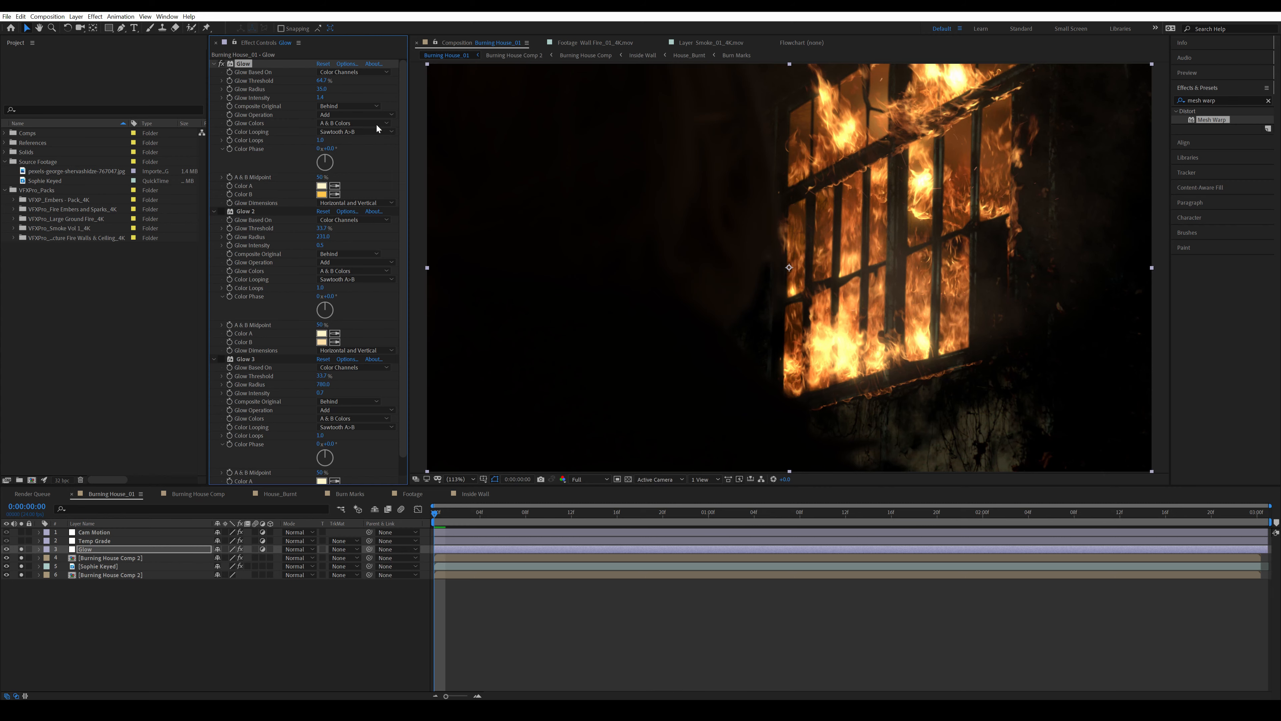
left_click(376, 129)
left_click(403, 128)
left_click(321, 186)
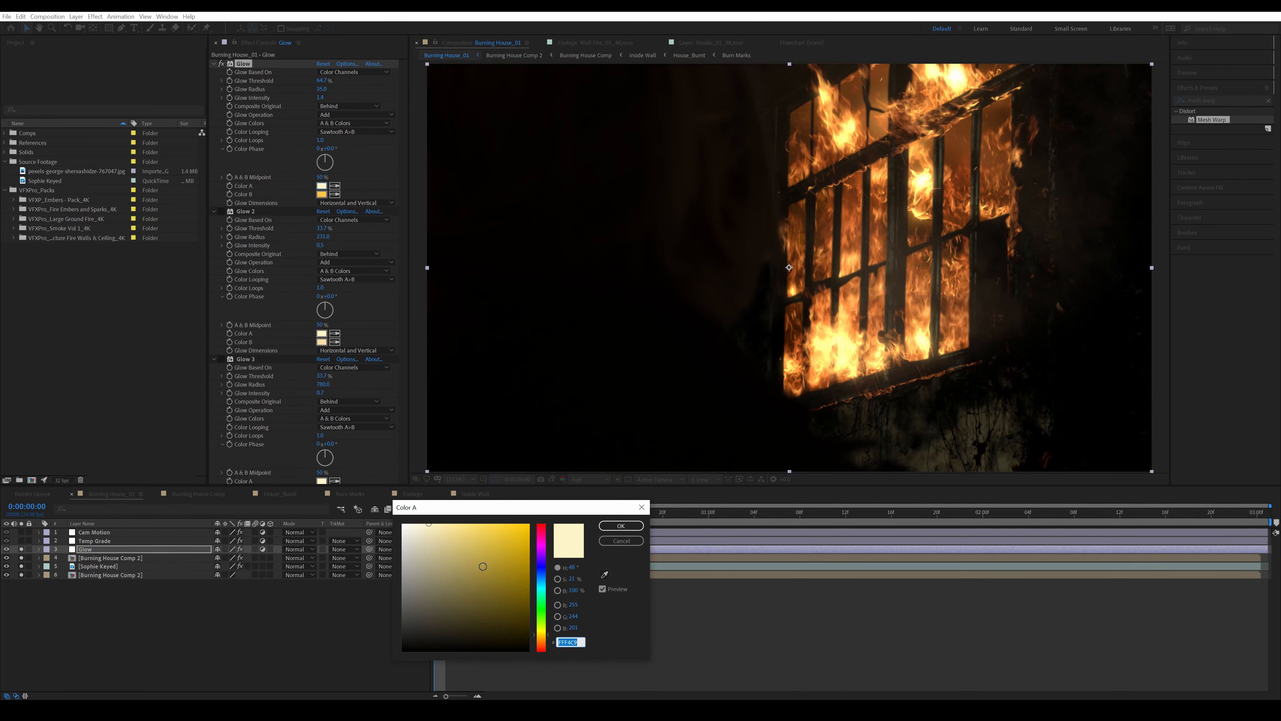
left_click(620, 540)
left_click(321, 194)
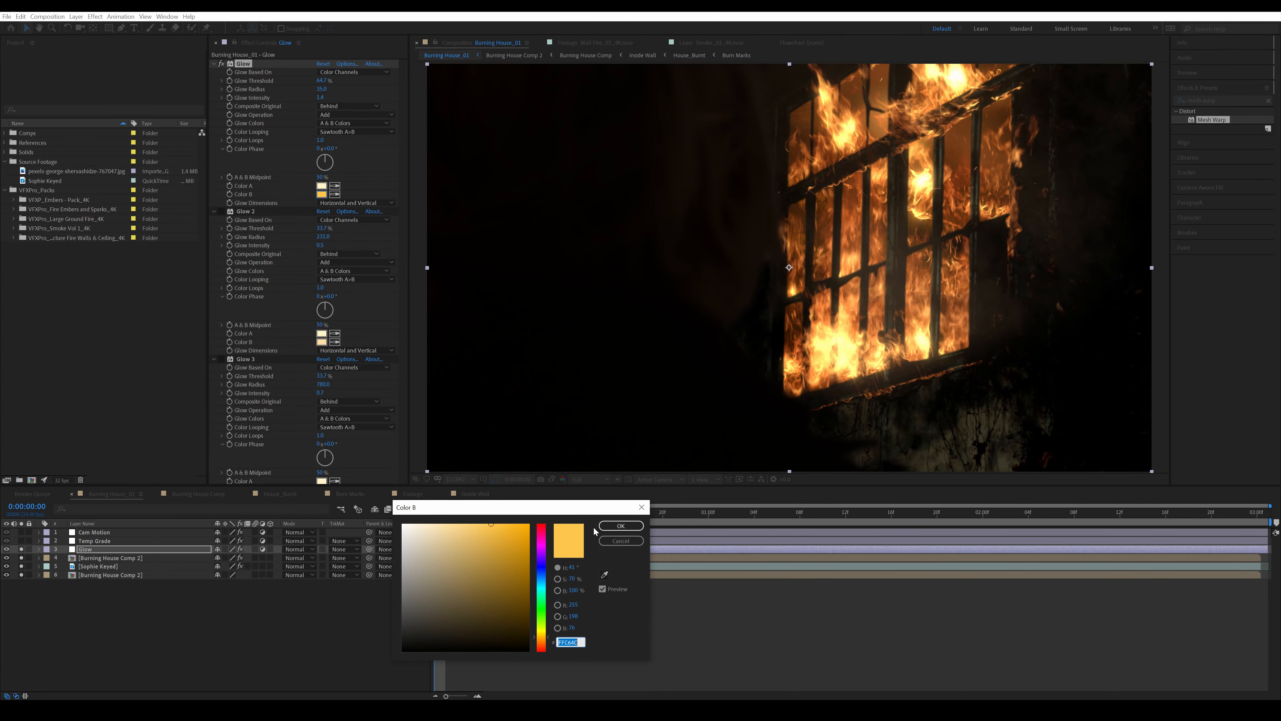
left_click(620, 540)
Step: Switch on the Glow 2 effect, try a glow intensity of 1.3 on it and undo that value
left_click(269, 230)
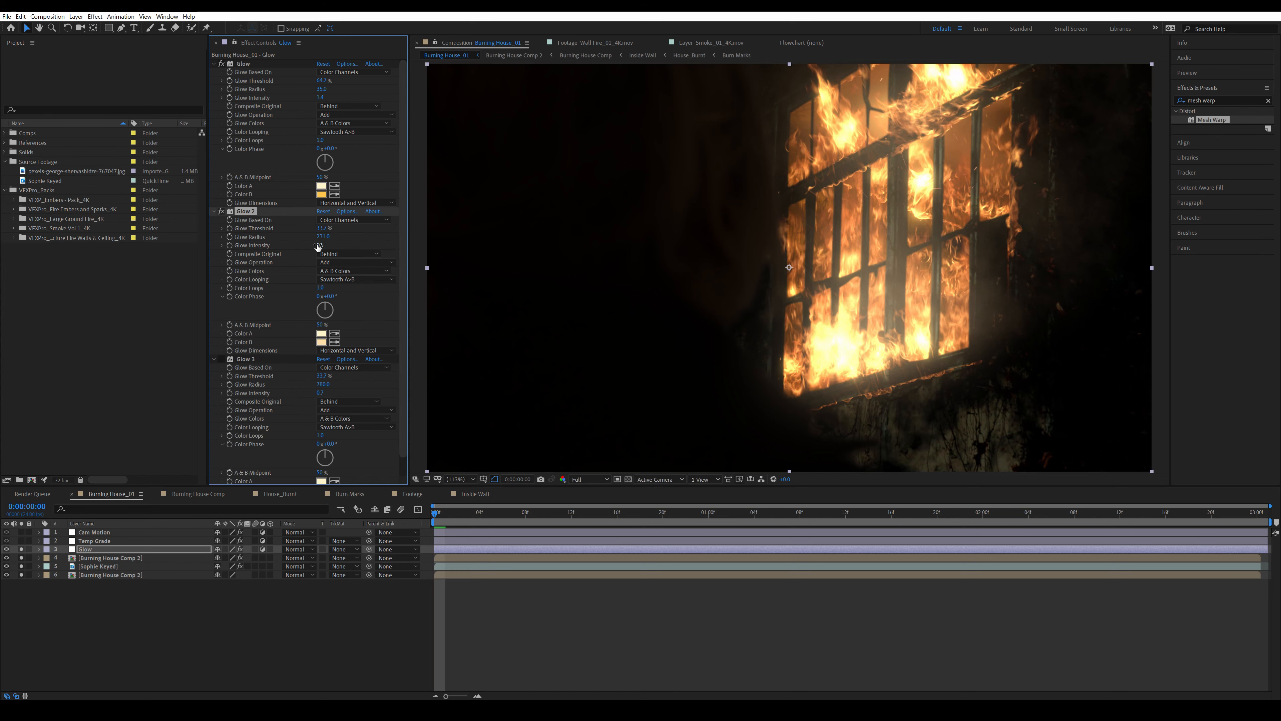
type("1.3")
key("Return")
key("ctrl+z")
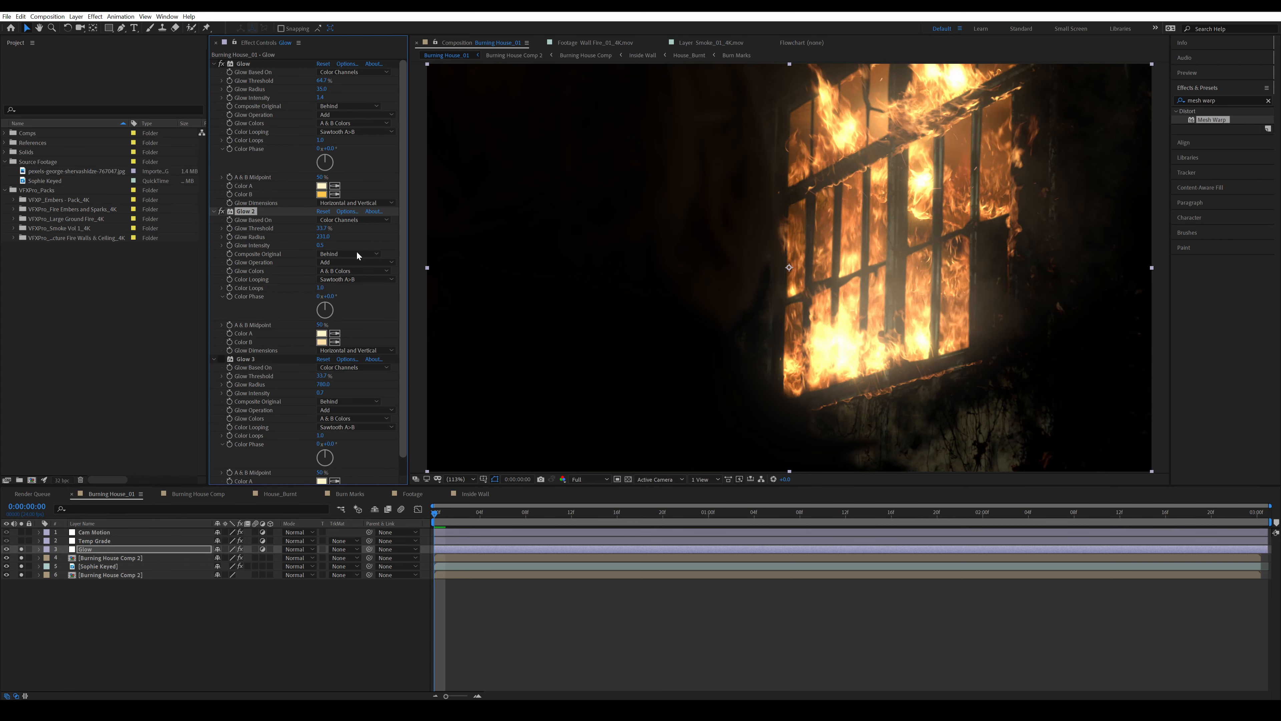
Step: Inspect the Color B of the Glow 2 effect in the colour picker and cancel
scroll(320, 329, "down", 1)
left_click(321, 326)
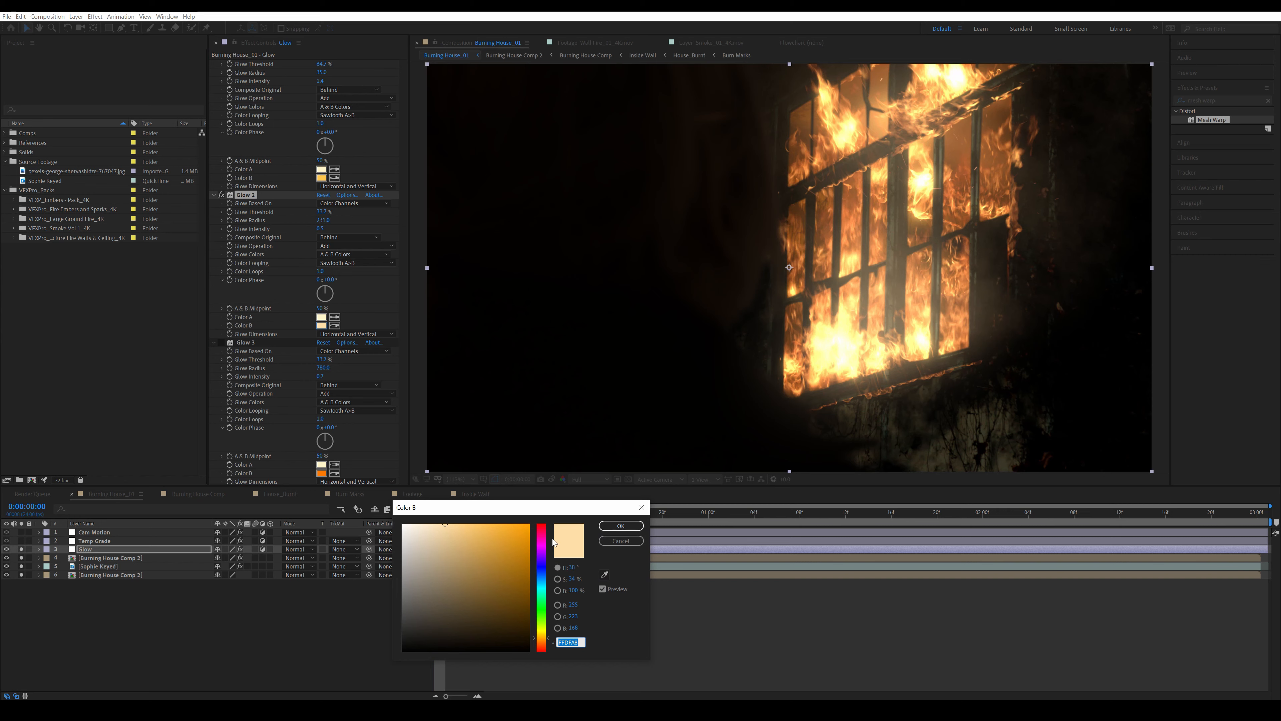
left_click(620, 541)
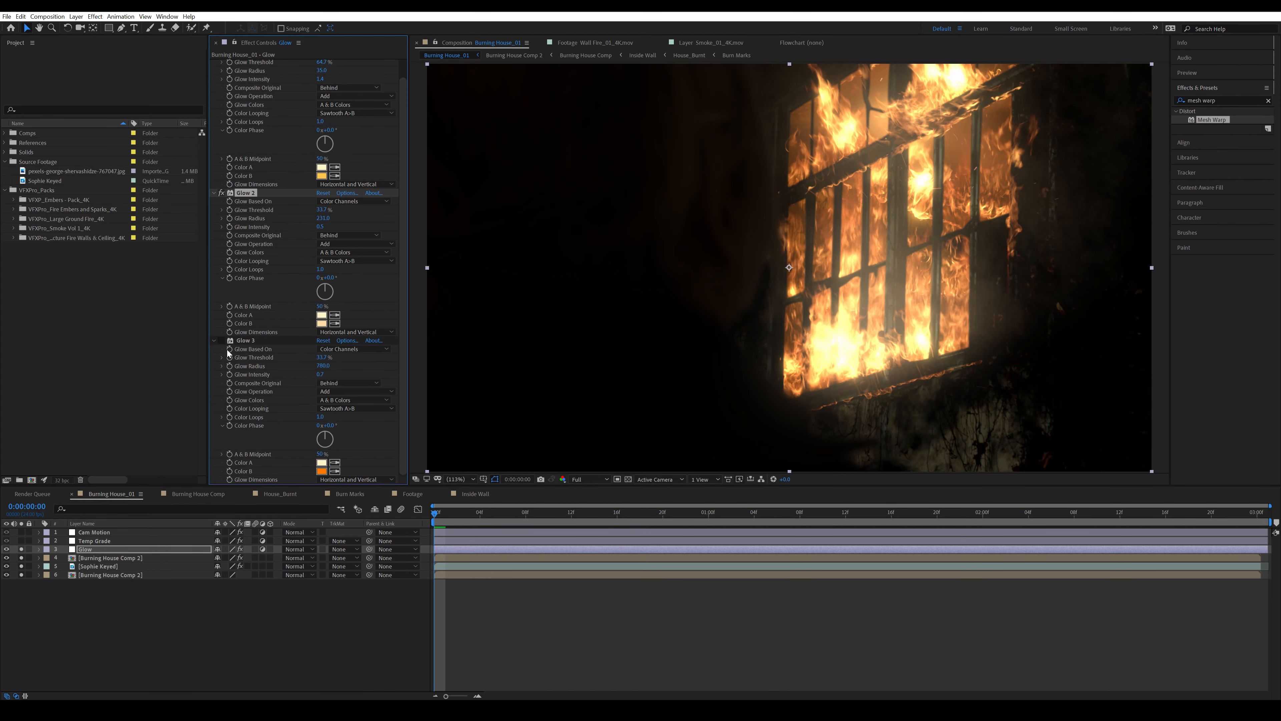
Step: Switch on the Glow 3 effect, inspect its Color B, and toggle the effect to compare the wide glow
left_click(221, 340)
left_click(245, 340)
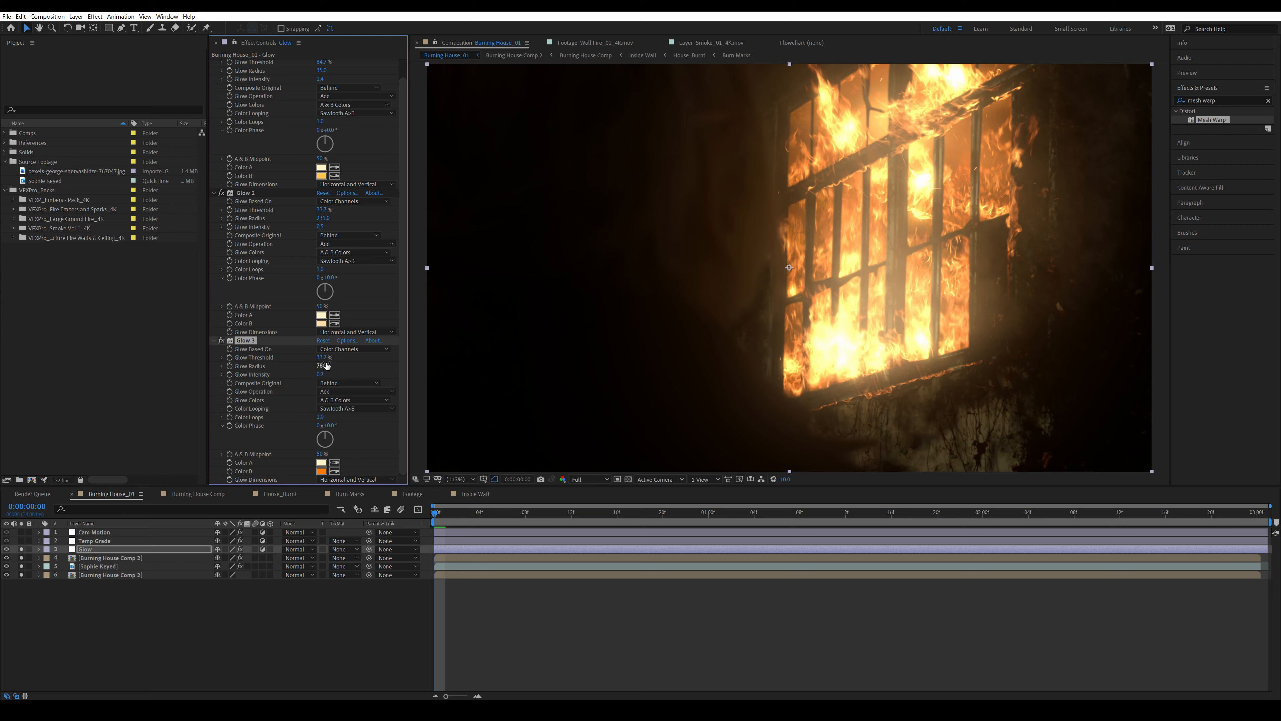
left_click(321, 471)
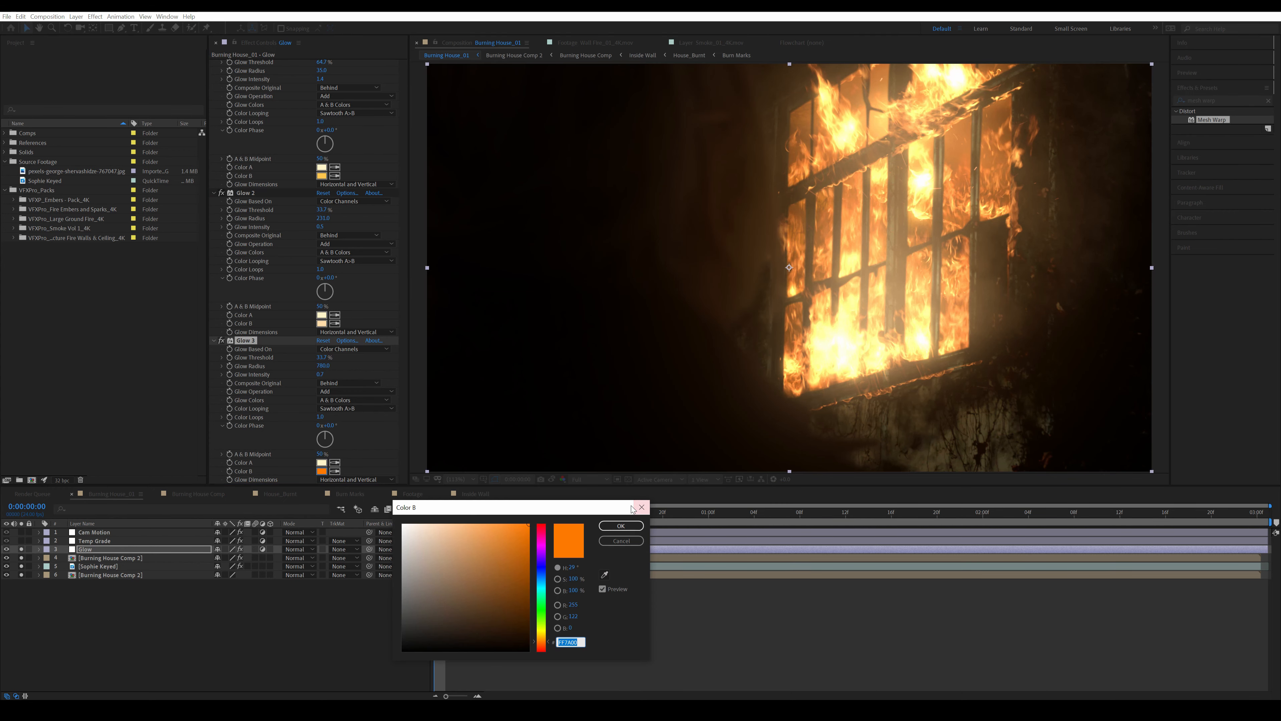
left_click(642, 507)
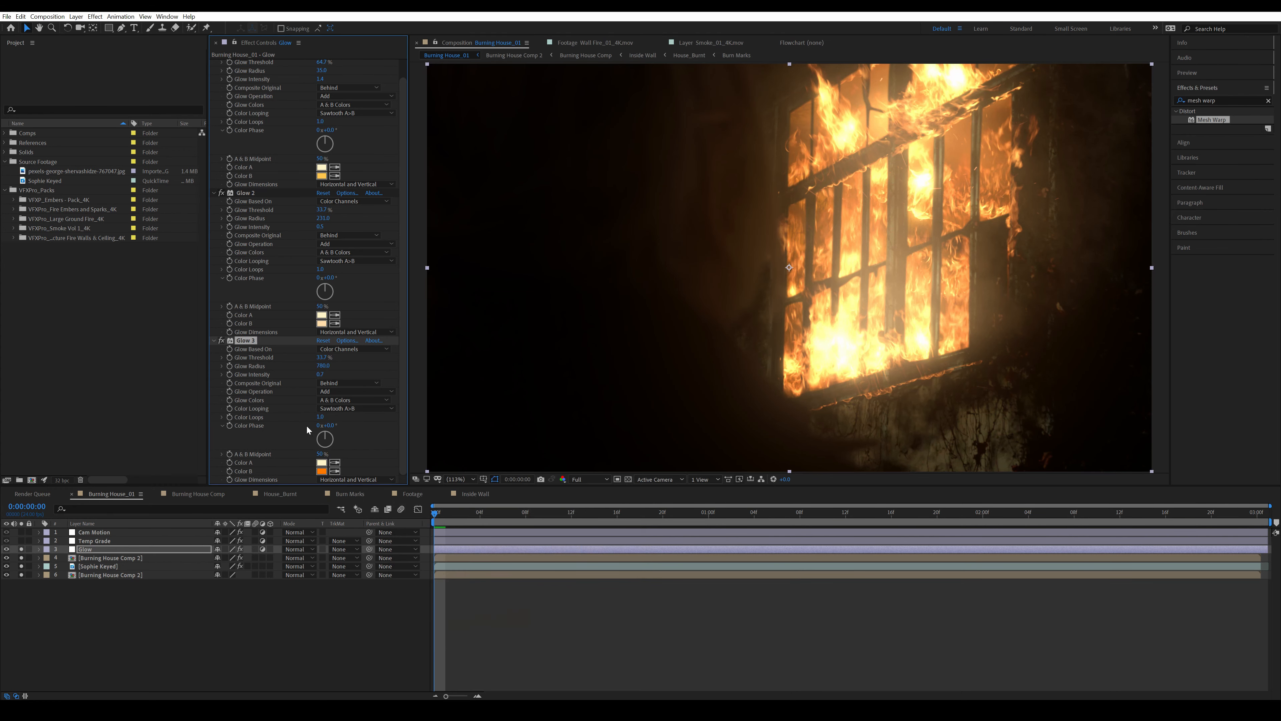
left_click(221, 341)
left_click(221, 341)
Step: Solo the Temp Grade layer with Lumetri Color switched off, and expand its FilmConvert Nitrate settings to full width
left_click(95, 540)
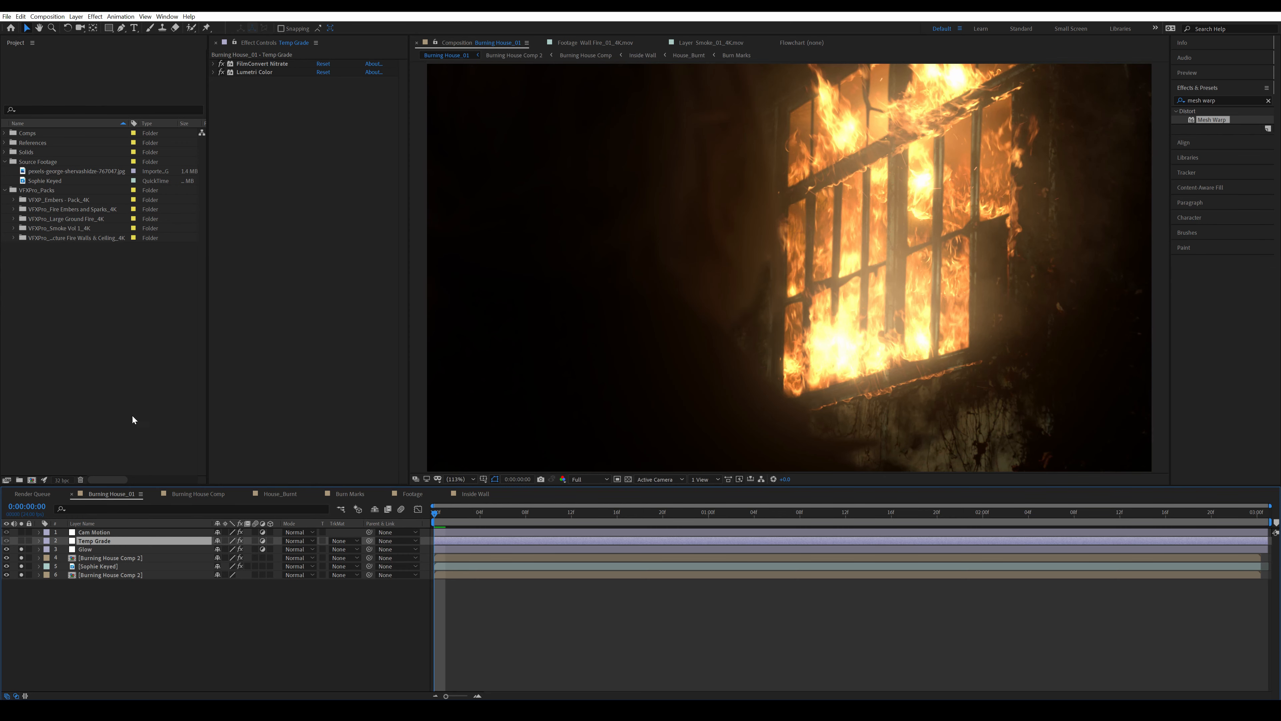
left_click(21, 541)
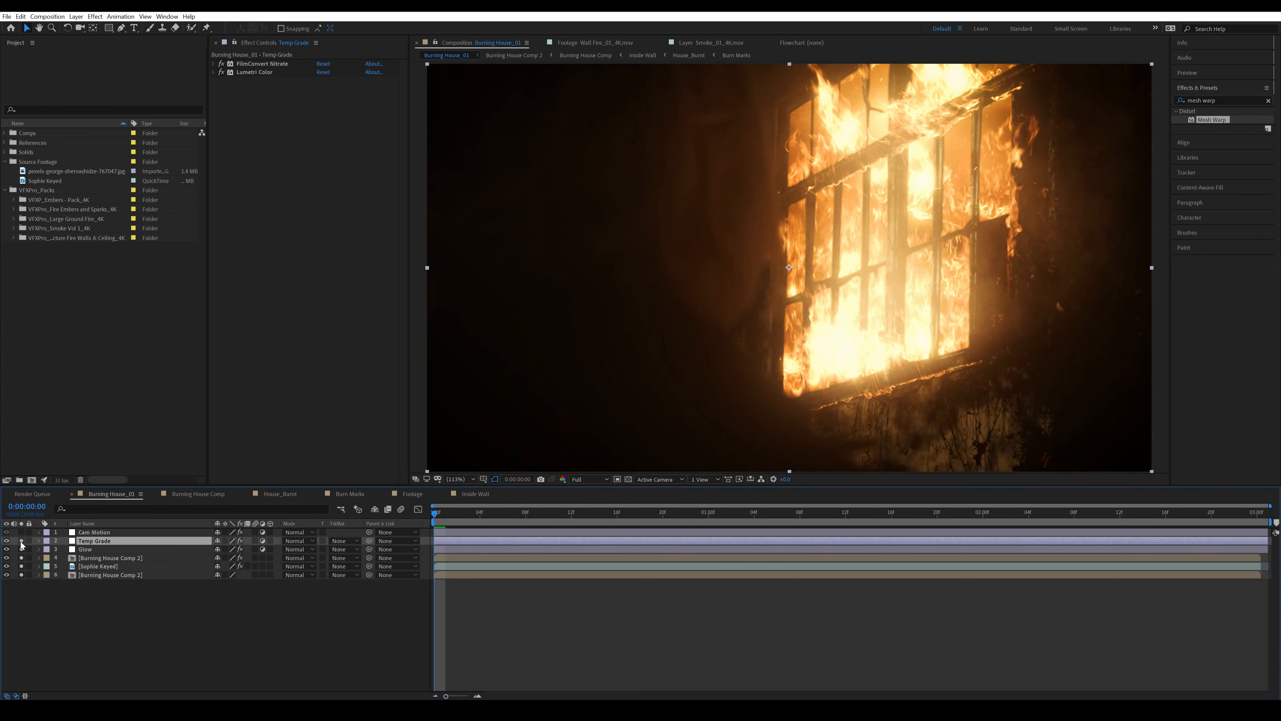
left_click(221, 72)
left_click(213, 64)
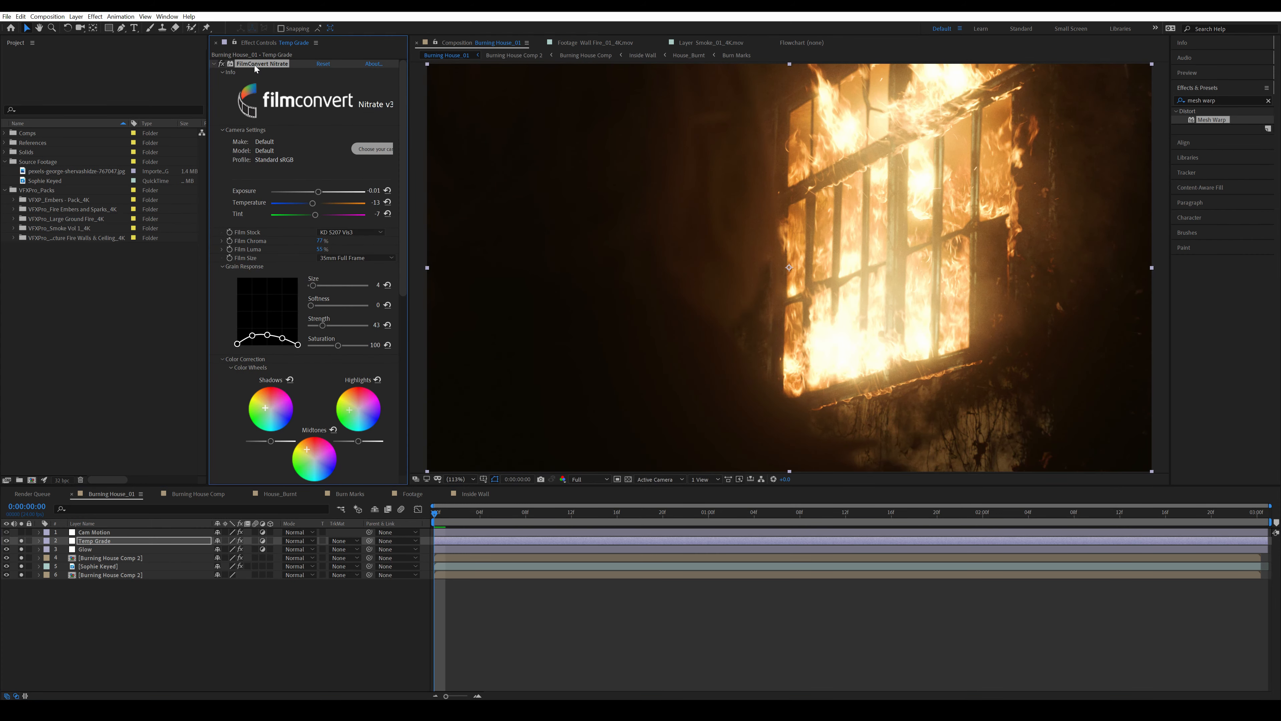
left_click_drag(409, 137, 430, 137)
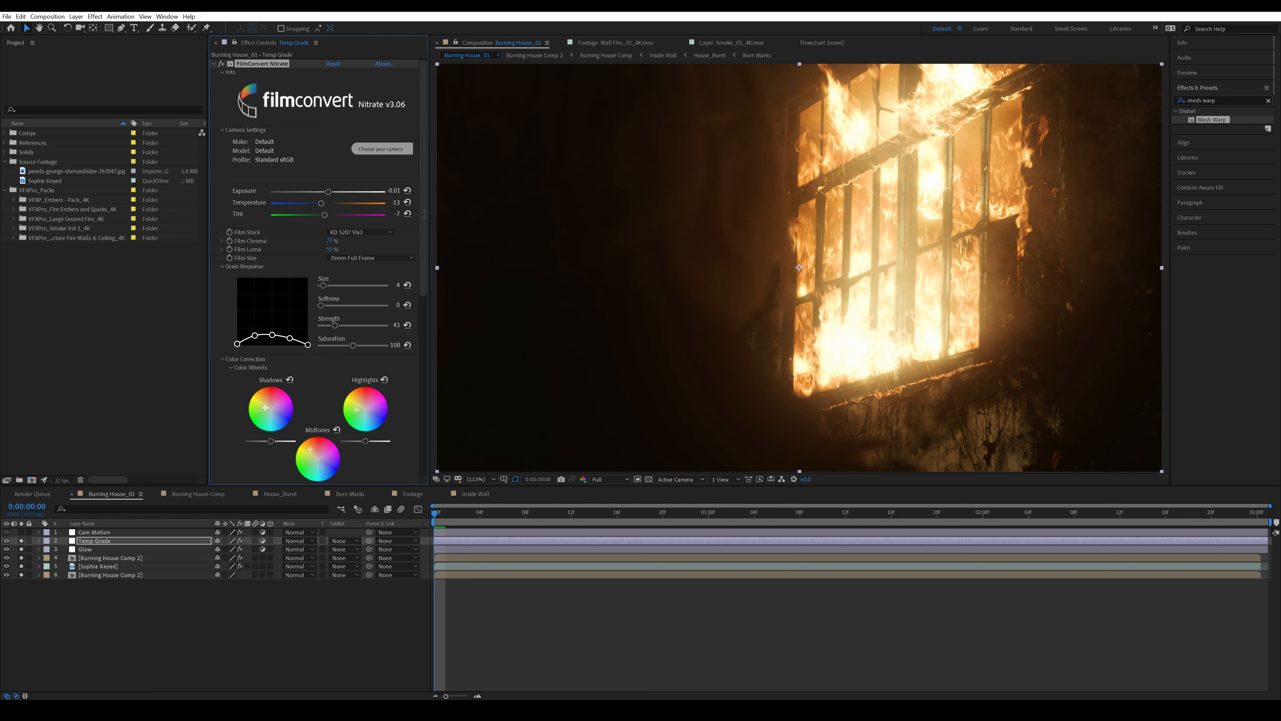
Step: Browse the FilmConvert Nitrate film stock options, try a different film chroma amount and undo it
left_click(360, 232)
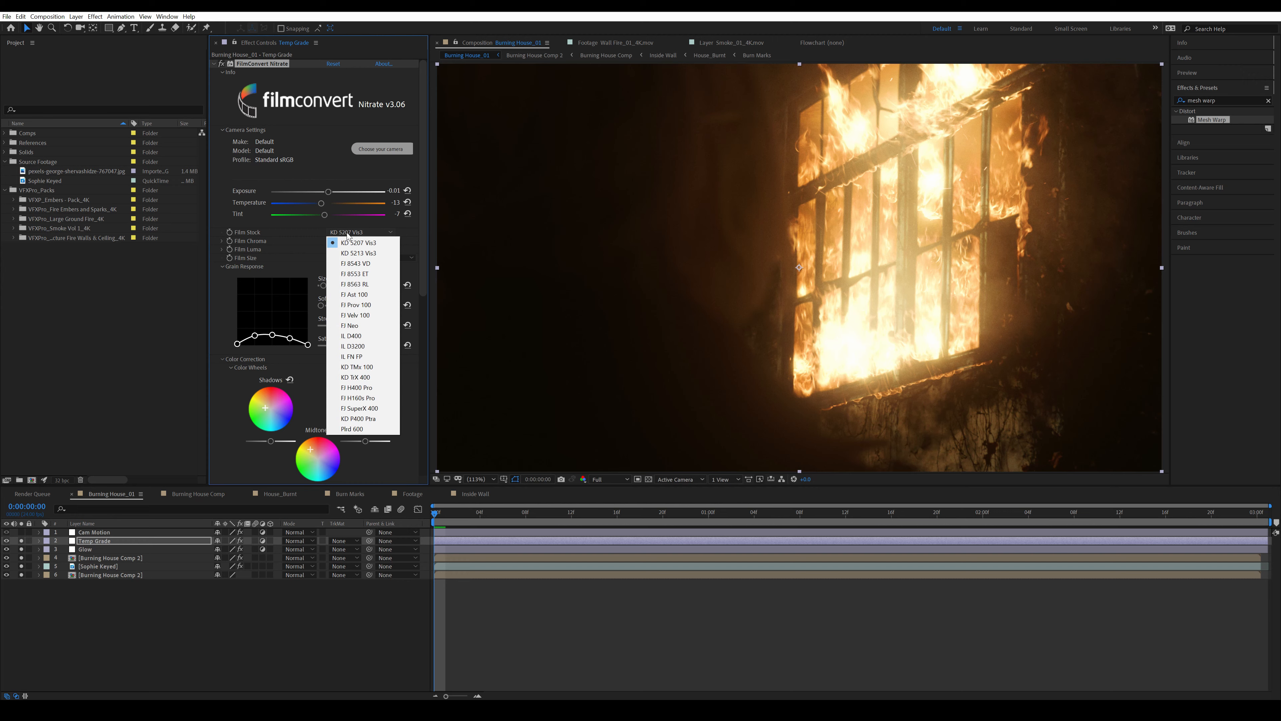
left_click(258, 235)
left_click(357, 232)
left_click(357, 251)
left_click(359, 234)
left_click(296, 230)
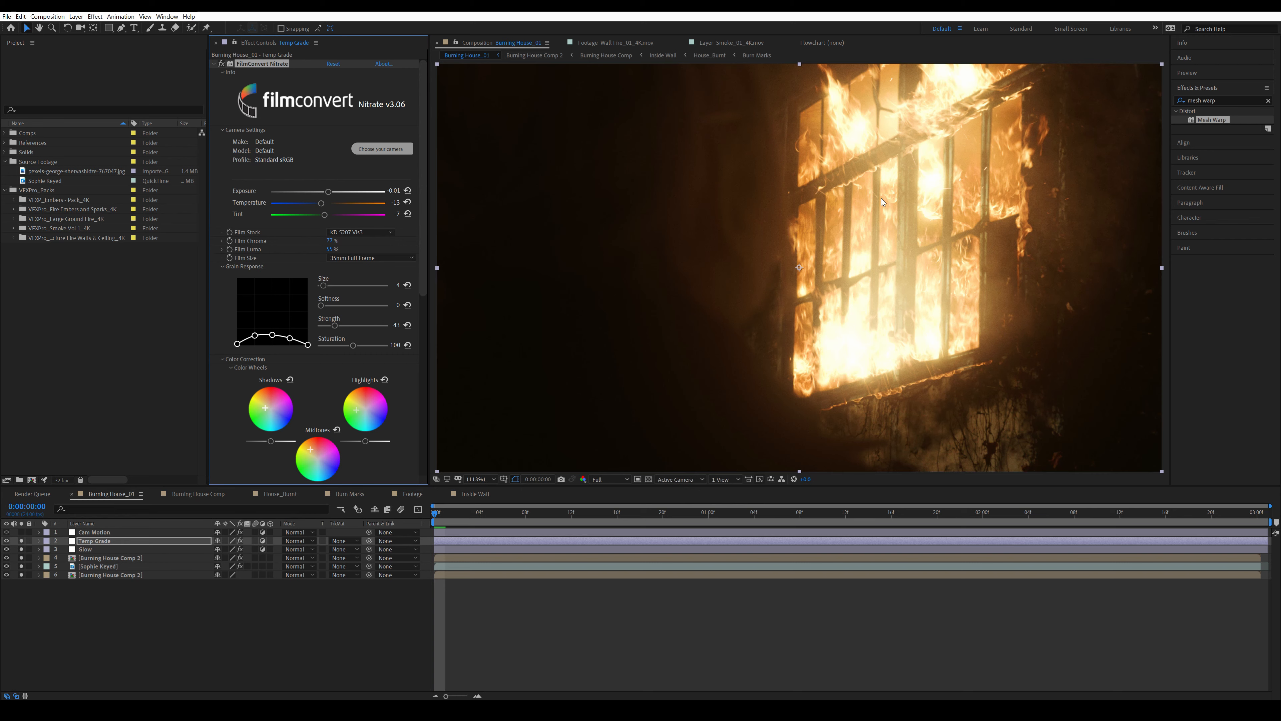
left_click_drag(330, 241, 370, 239)
key("ctrl+z")
Step: Examine FilmConvert Nitrate's color wheels and compare its white and blue channel curves
scroll(359, 247, "down", 3)
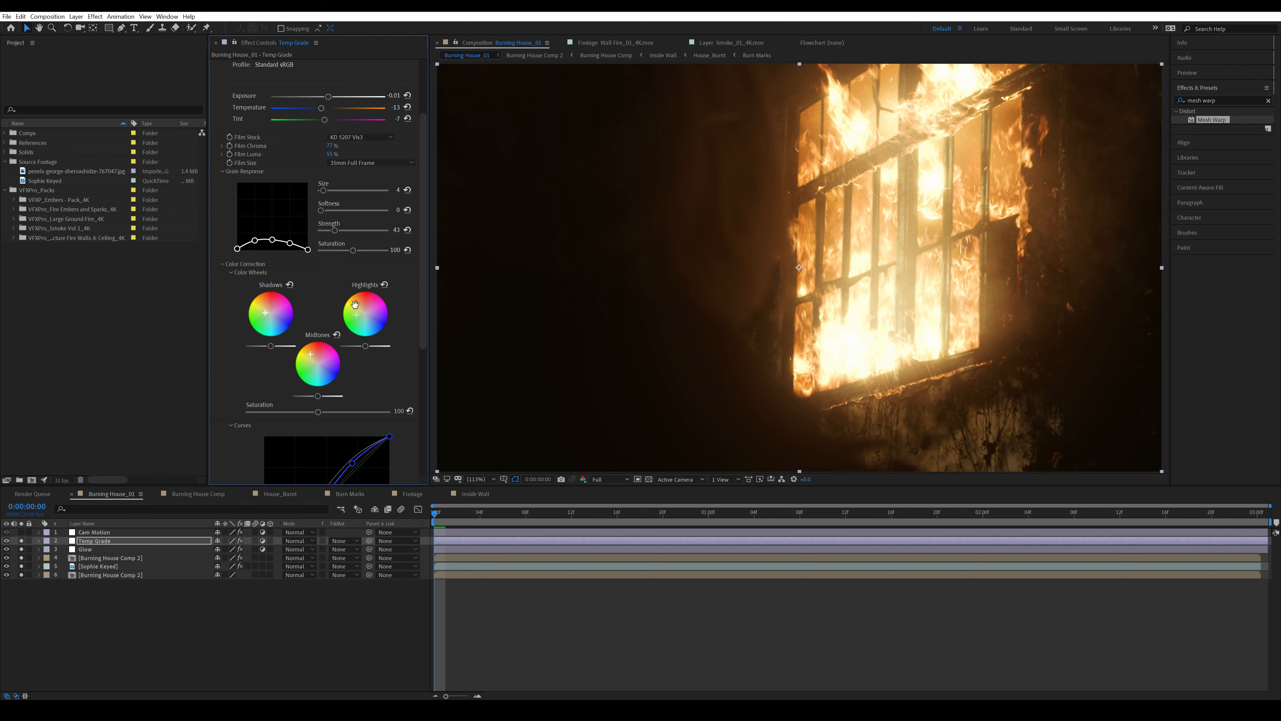
scroll(425, 258, "down", 2)
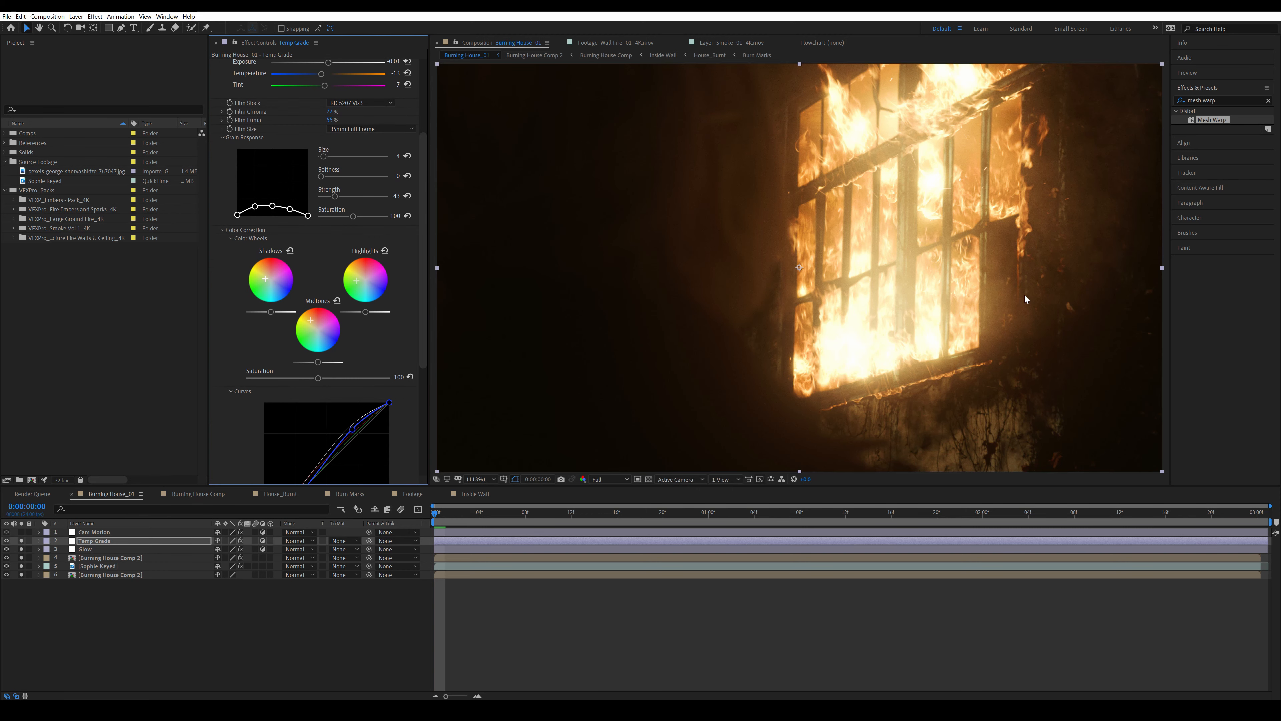
scroll(425, 251, "down", 6)
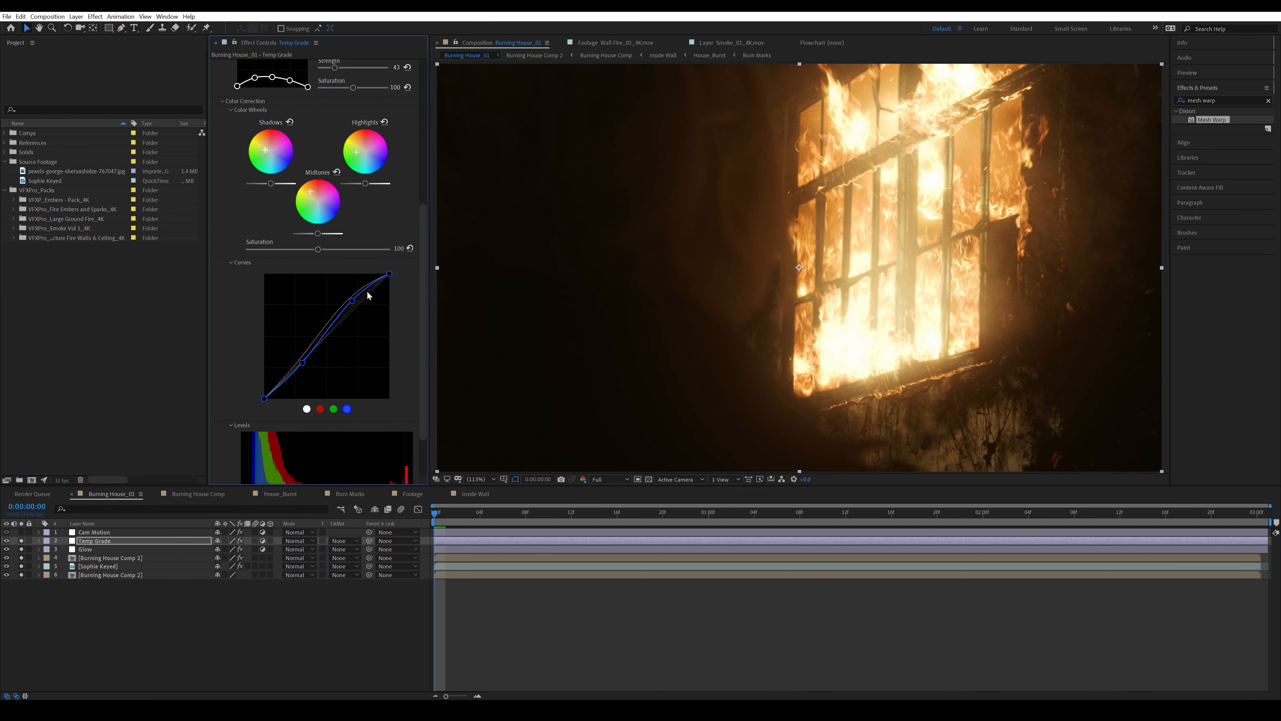
left_click(306, 408)
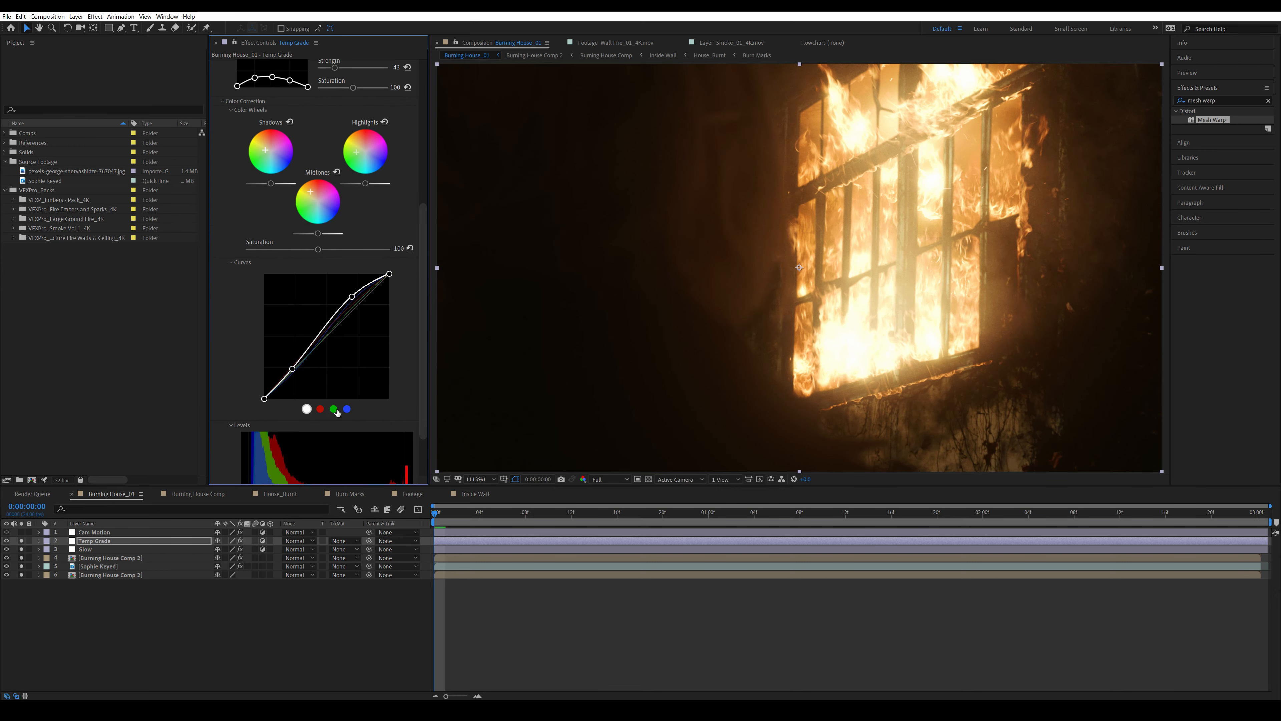
left_click(347, 409)
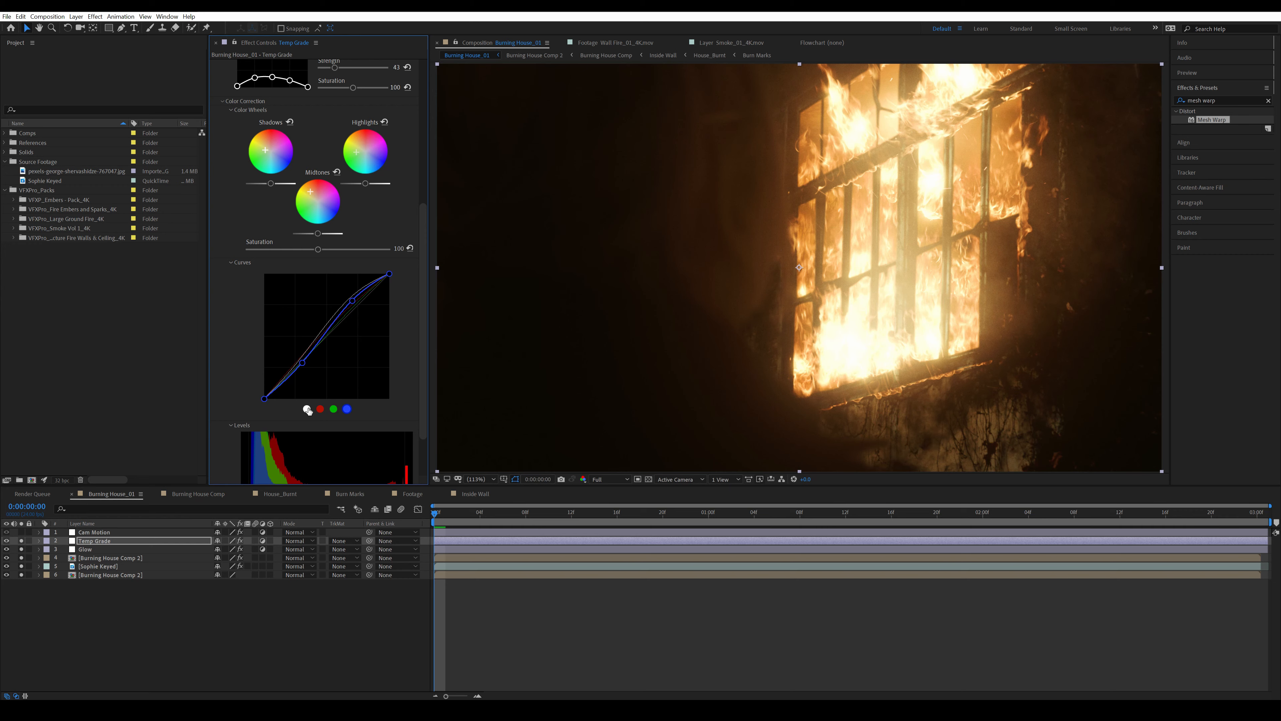
left_click(306, 408)
Step: Collapse FilmConvert Nitrate, switch on Lumetri Color, and expand it with Basic Correction collapsed to show the vignette settings
left_click(213, 65)
left_click(243, 89)
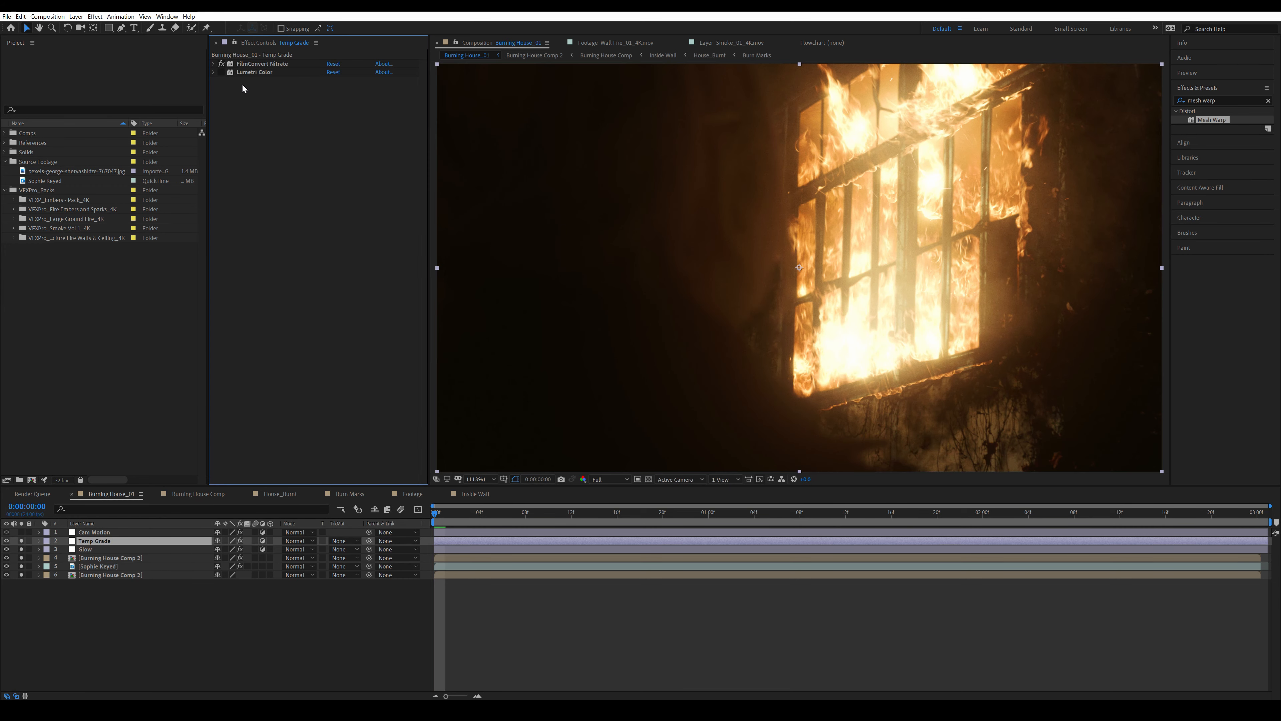
left_click(211, 72)
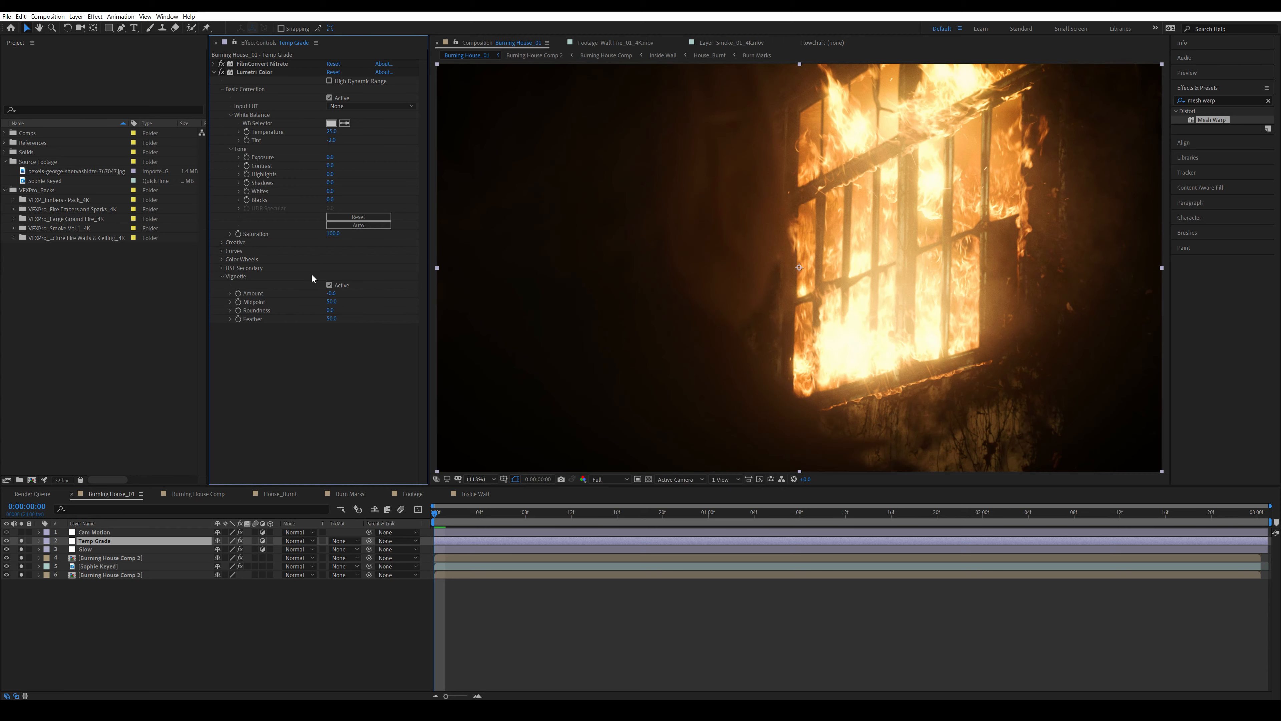
left_click(214, 72)
left_click(212, 73)
left_click(221, 90)
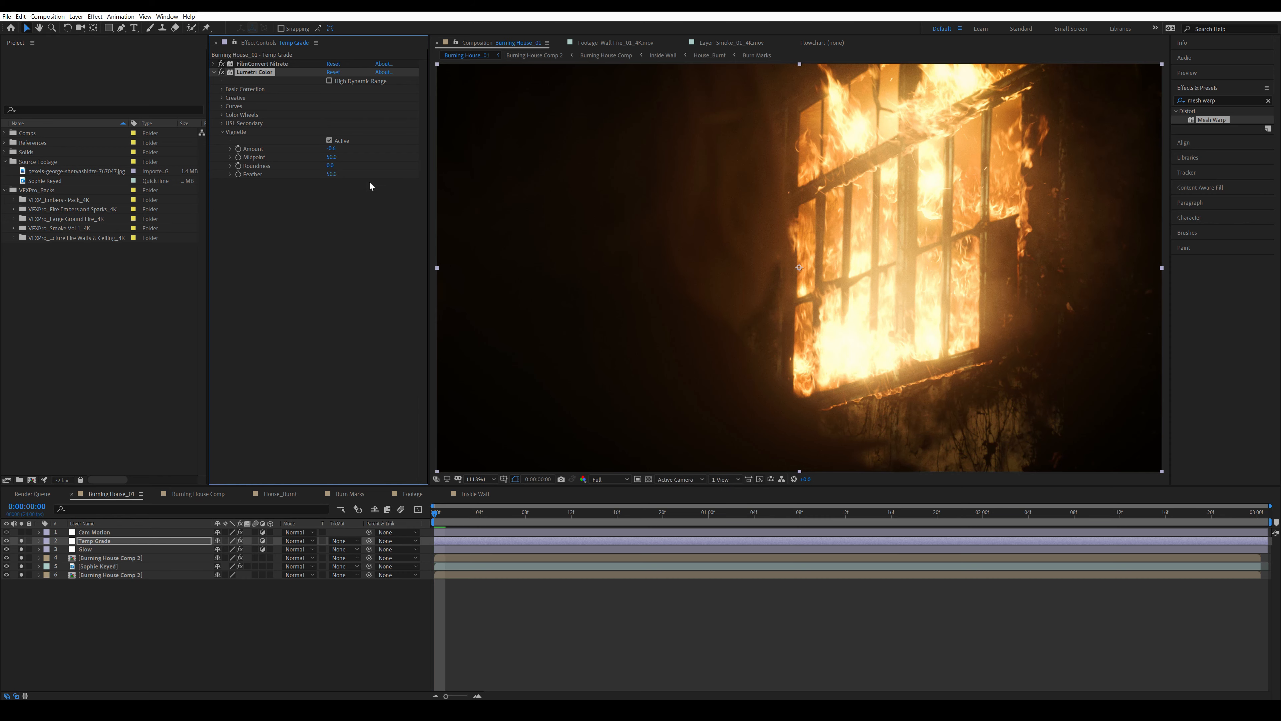
Step: Solo the Cam Motion layer and check its Transform effect's scale at the end of the composition
left_click(101, 532)
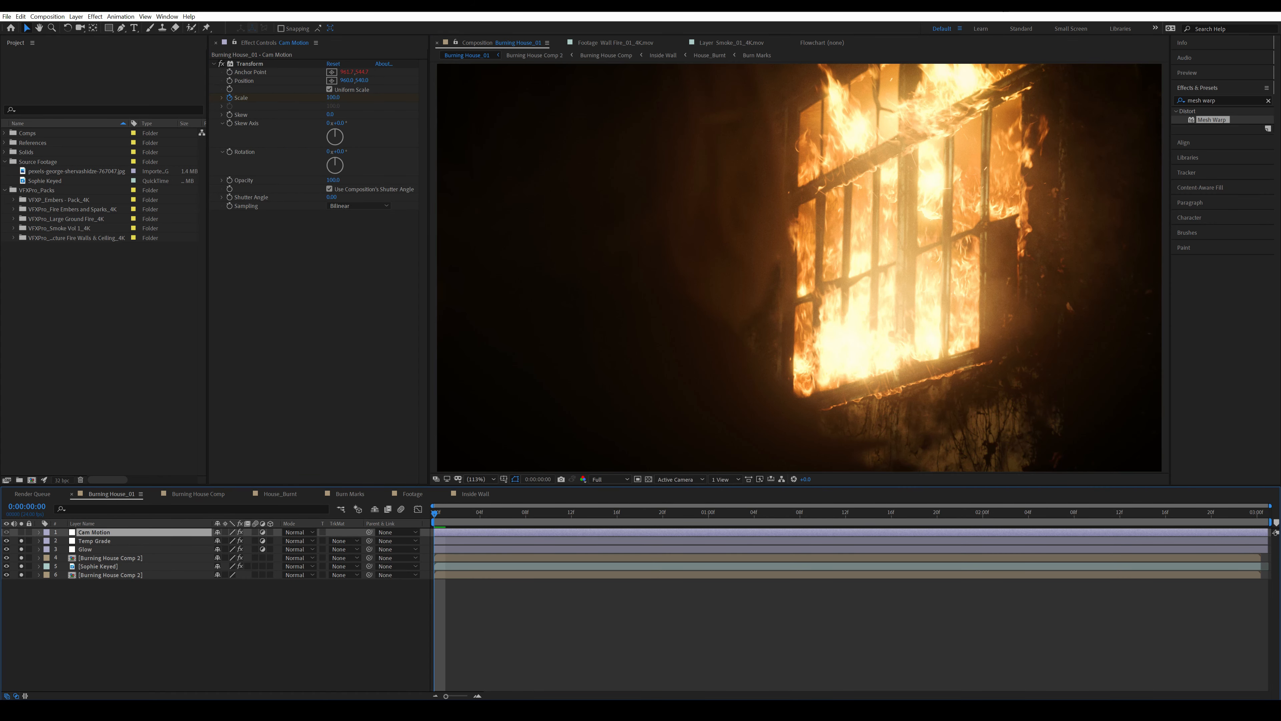
left_click(22, 532)
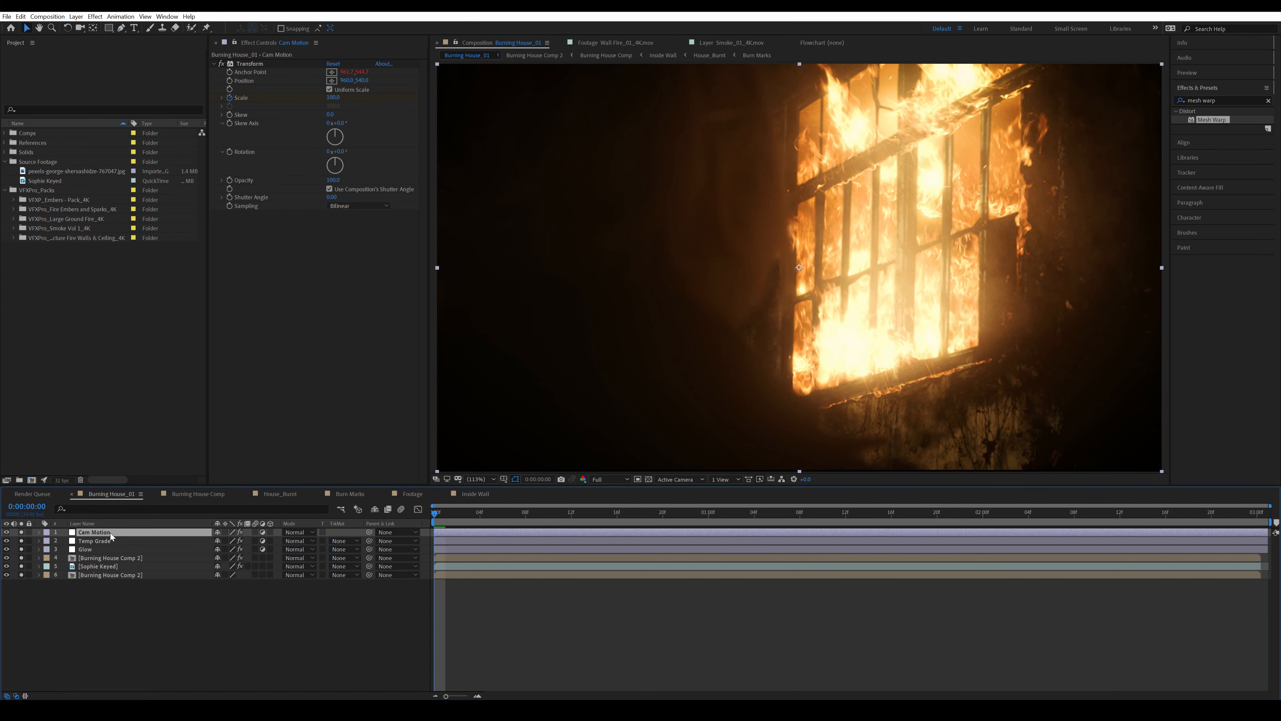
left_click(260, 65)
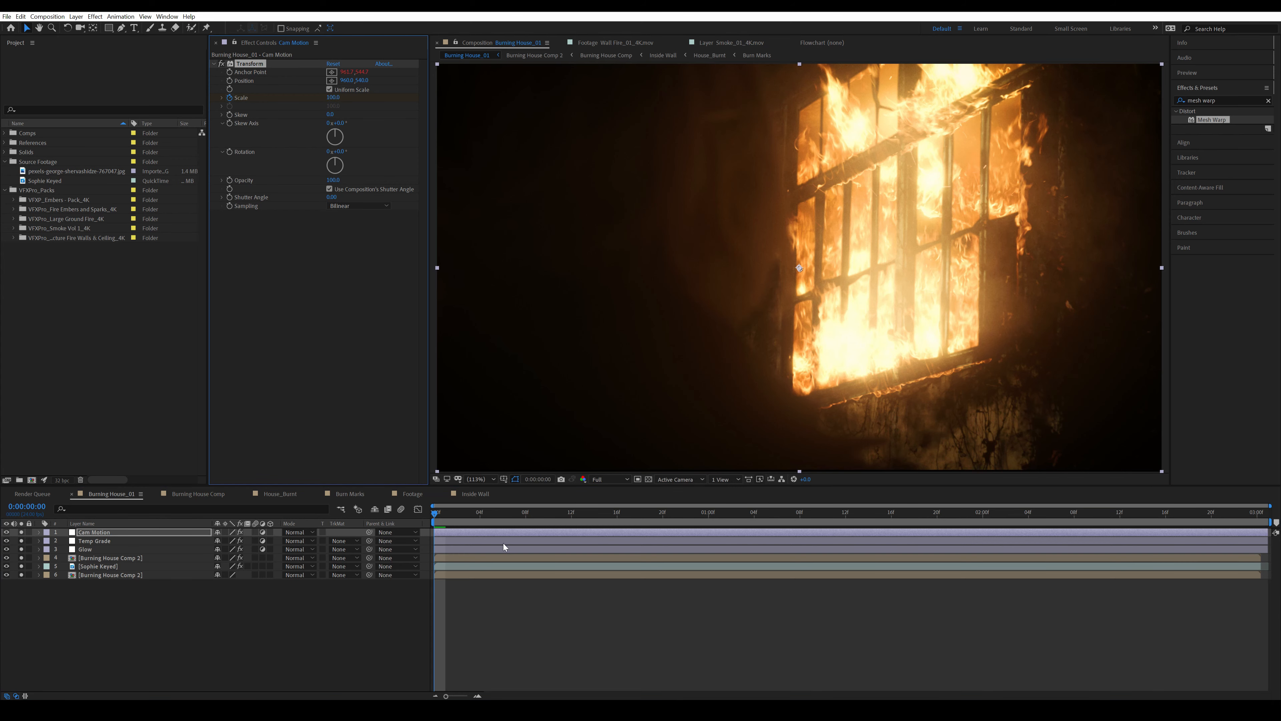
key("End")
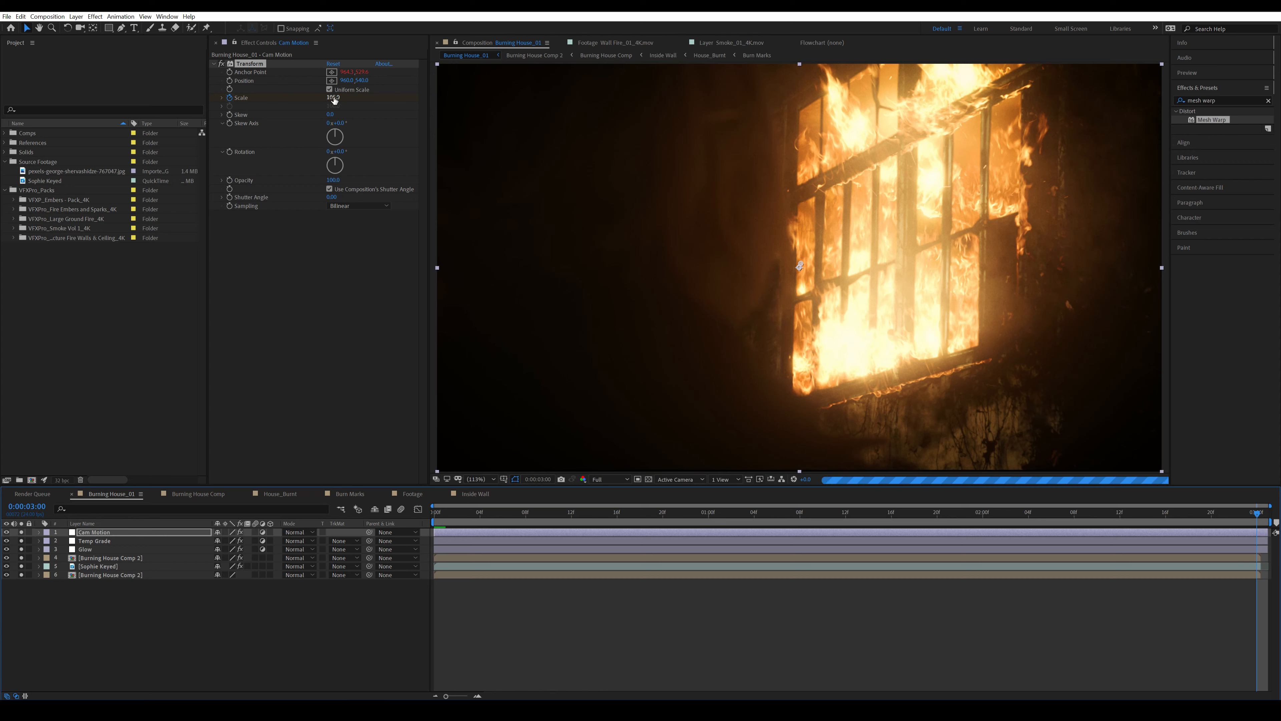
Step: Return to the first frame, collapse Cam Motion after viewing its anchor point wiggle expression, and clear all layer solos
left_click_drag(438, 516, 423, 514)
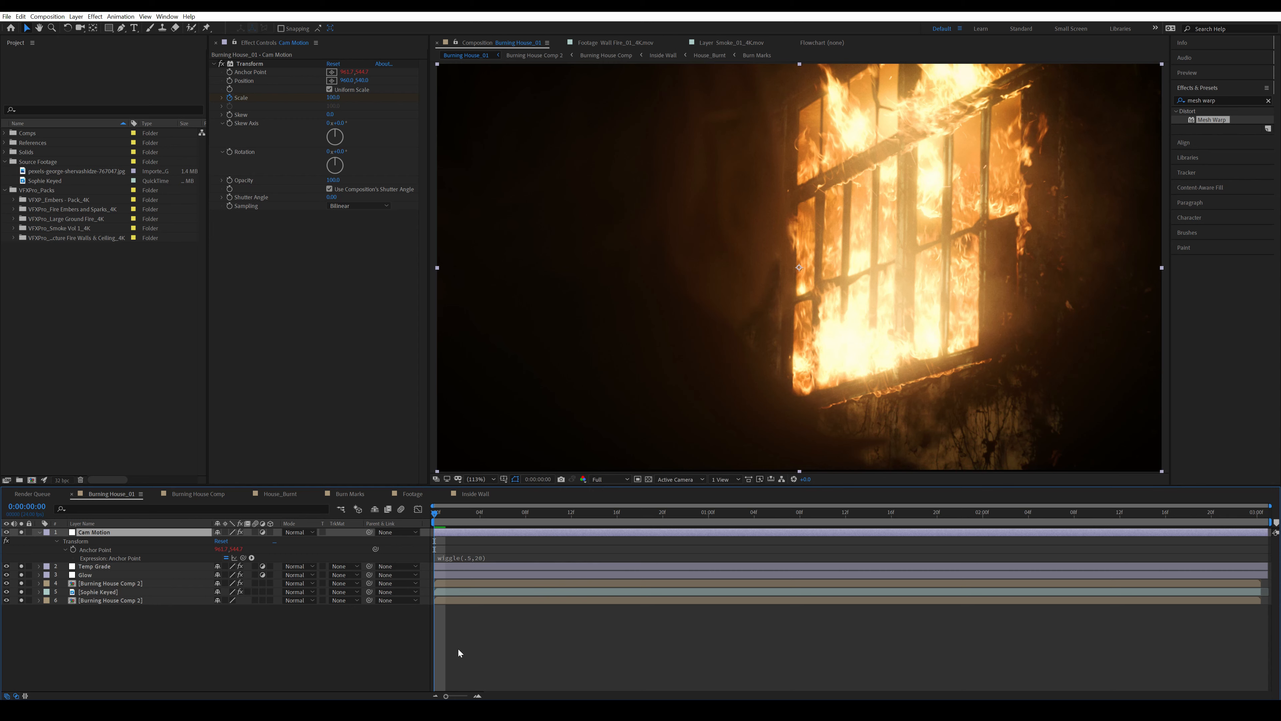
left_click(39, 533)
left_click(310, 618)
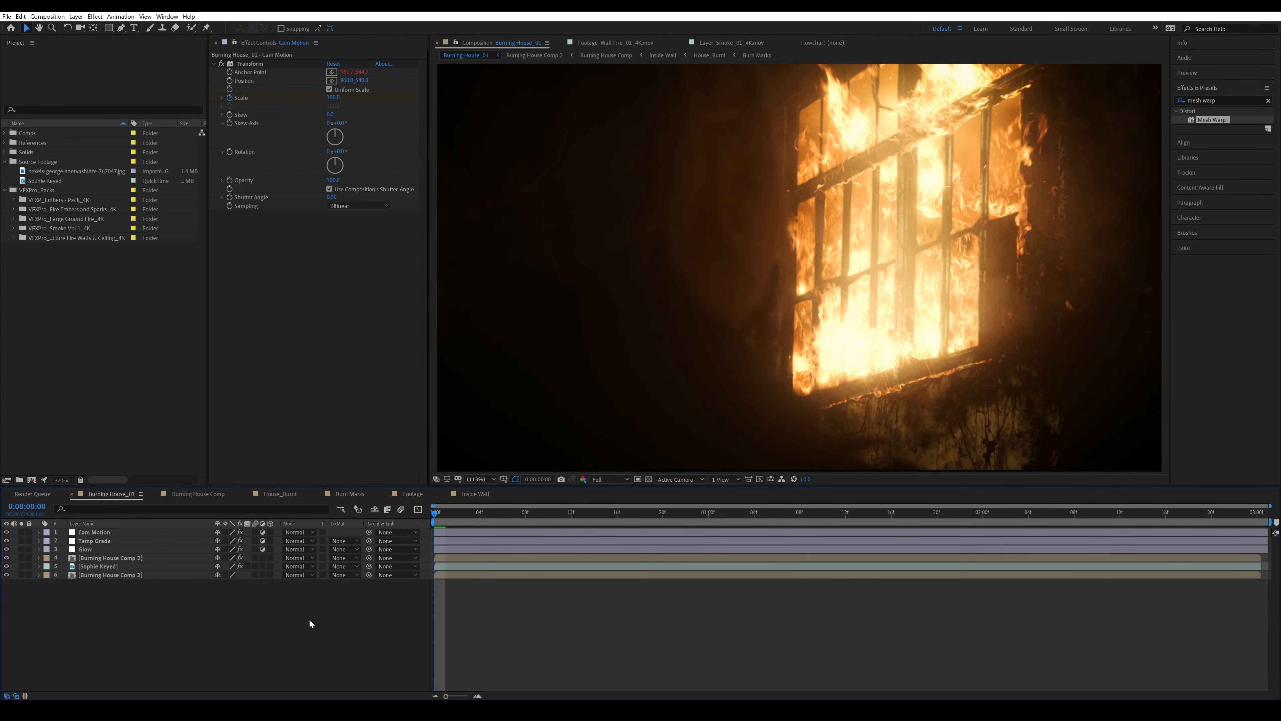